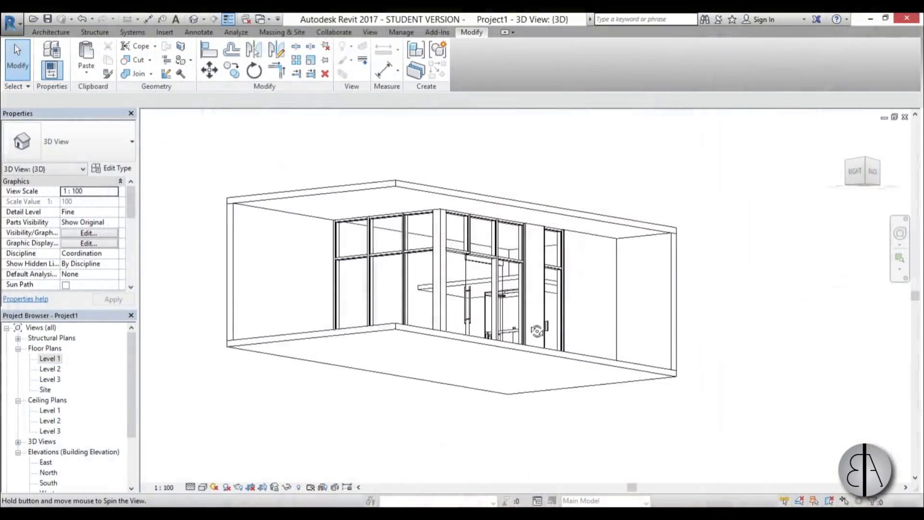
Orbit the cabin model in the 3D view to look around it.
{"action": "middle_click_drag", "start_coordinate": [537, 331], "coordinate": [524, 439], "text": "shift"}
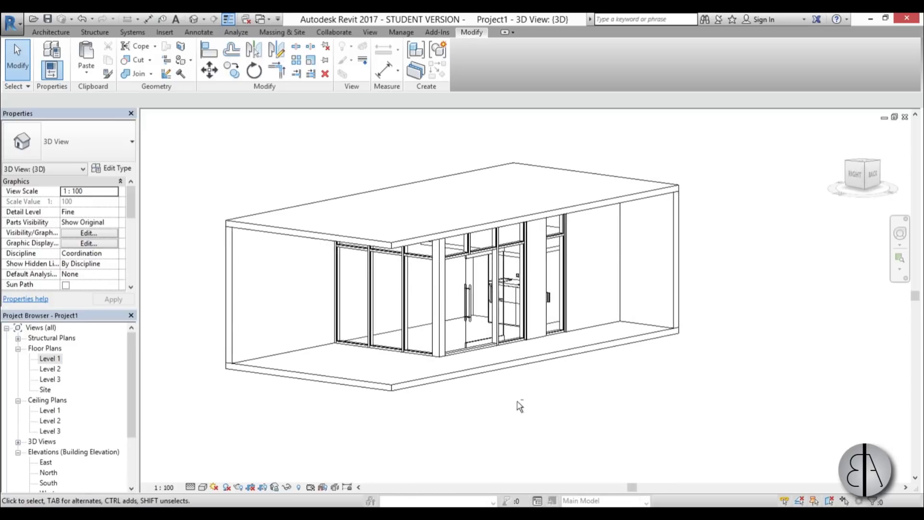
Orbit the model, then open the Level 1 floor plan.
{"action": "middle_click_drag", "start_coordinate": [578, 389], "coordinate": [559, 403], "text": "shift"}
{"action": "middle_click_drag", "start_coordinate": [498, 384], "coordinate": [602, 378], "text": "shift"}
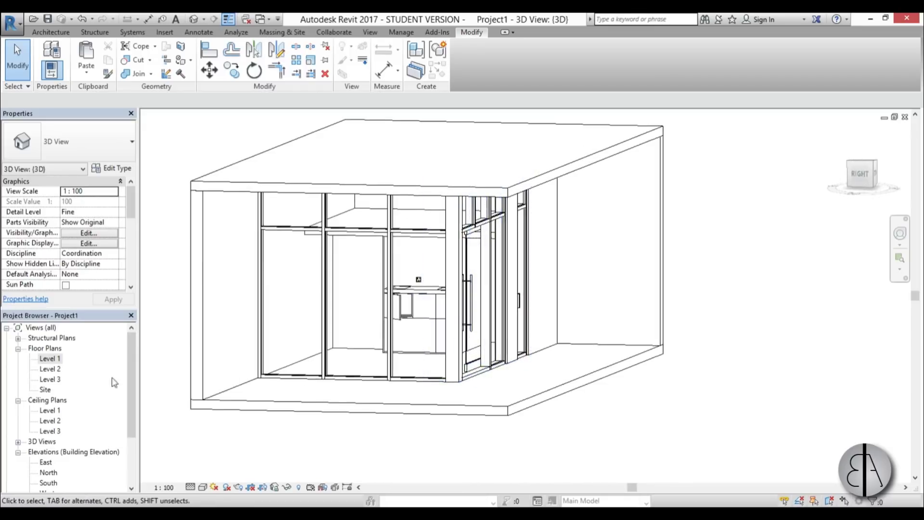
{"action": "double_click", "coordinate": [50, 358]}
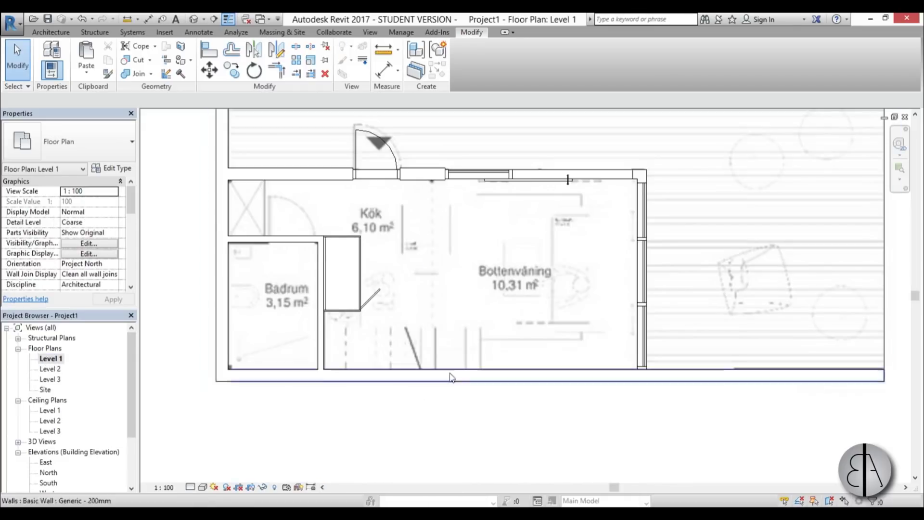
{"action": "scroll", "coordinate": [223, 220], "scroll_direction": "up", "scroll_amount": 4}
Place a door in the bathroom's upper wall.
{"action": "left_click", "coordinate": [50, 32]}
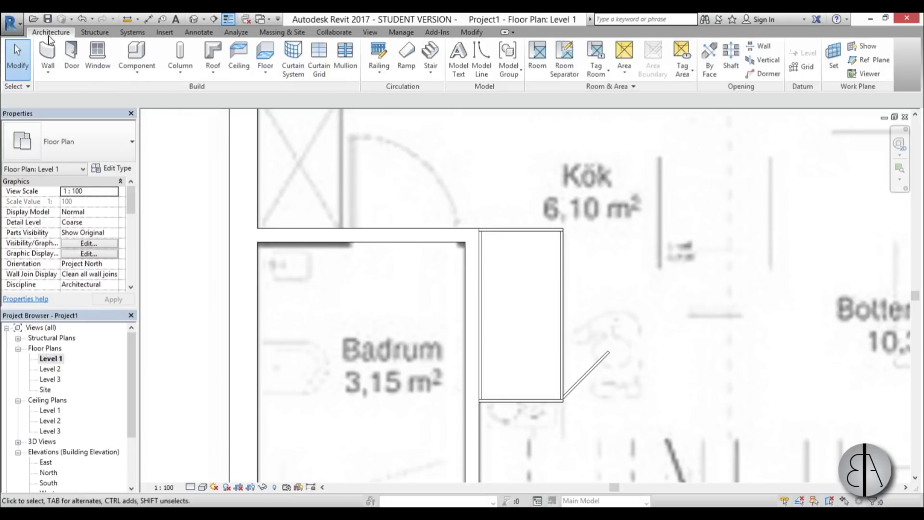
{"action": "left_click", "coordinate": [72, 58]}
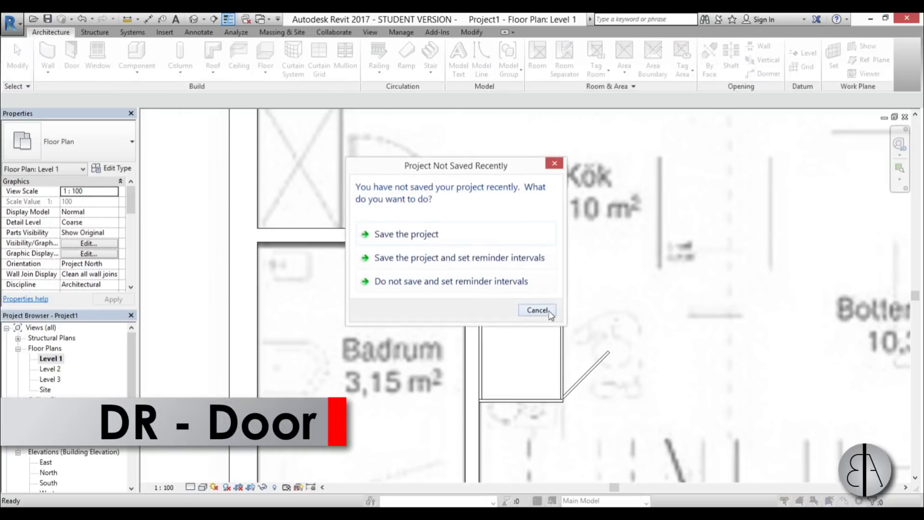
{"action": "left_click", "coordinate": [535, 306]}
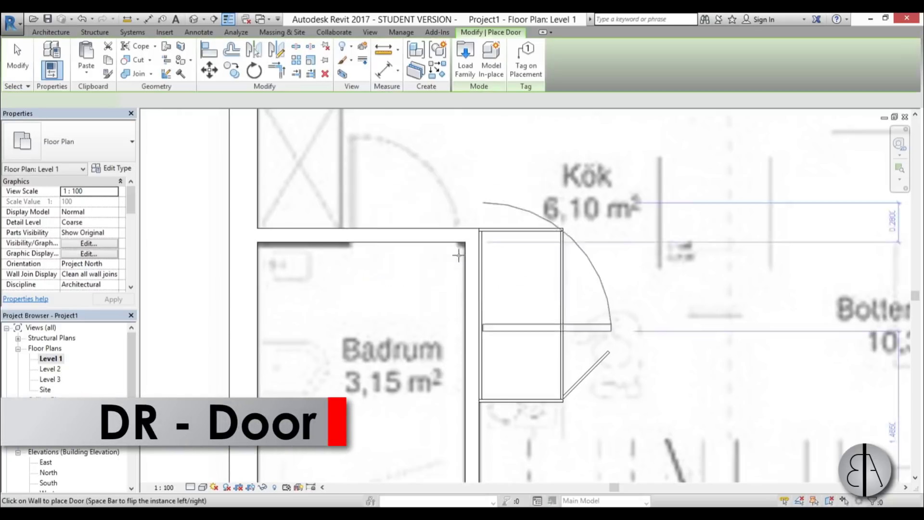
{"action": "left_click", "coordinate": [394, 227]}
{"action": "scroll", "coordinate": [398, 239], "scroll_direction": "down", "scroll_amount": 2}
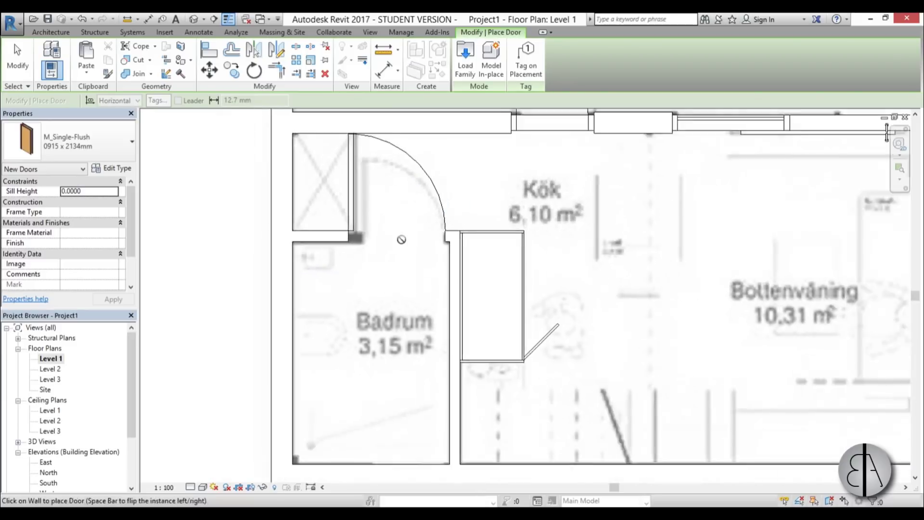
{"action": "key", "text": "Escape"}
{"action": "key", "text": "Escape"}
{"action": "scroll", "coordinate": [439, 296], "scroll_direction": "up", "scroll_amount": 1}
Change the new door's type to 0762 x 2032mm.
{"action": "left_click", "coordinate": [439, 295]}
{"action": "left_click", "coordinate": [67, 141]}
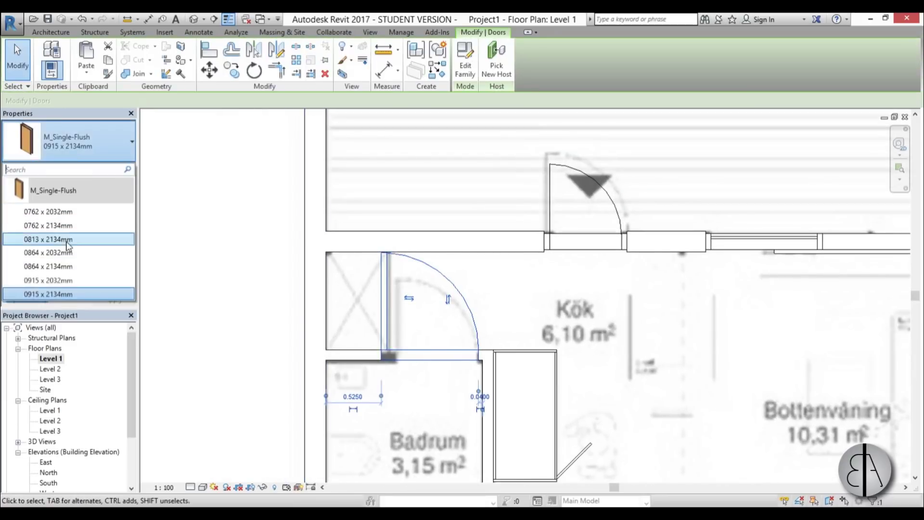
{"action": "left_click", "coordinate": [67, 212]}
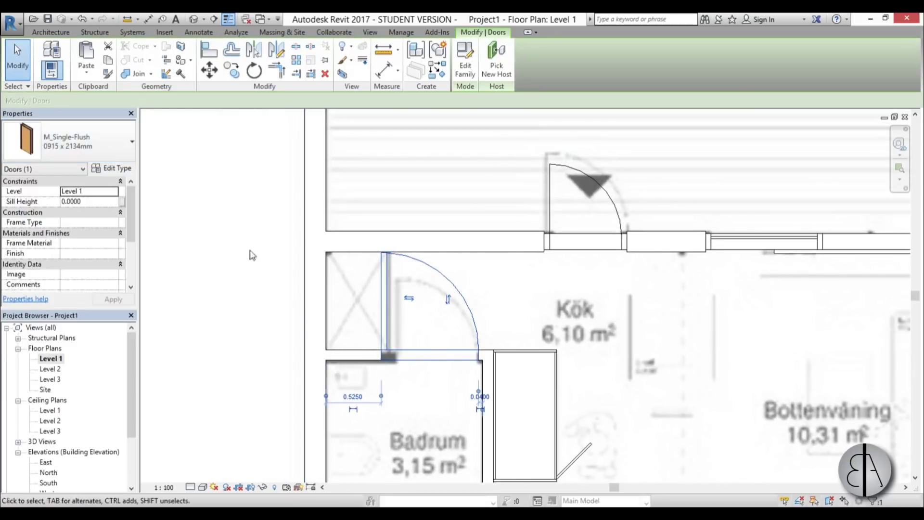
Inspect the new door from the front in the default 3D view.
{"action": "left_click", "coordinate": [194, 21]}
{"action": "middle_click_drag", "start_coordinate": [377, 176], "coordinate": [505, 326], "text": "shift"}
{"action": "scroll", "coordinate": [570, 246], "scroll_direction": "up", "scroll_amount": 4}
{"action": "middle_click_drag", "start_coordinate": [498, 255], "coordinate": [487, 250], "text": "shift"}
{"action": "scroll", "coordinate": [466, 161], "scroll_direction": "up", "scroll_amount": 3}
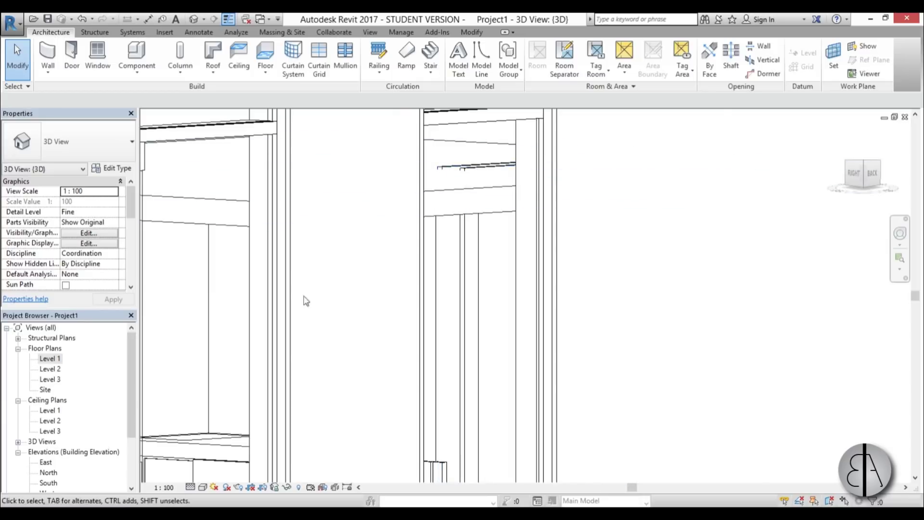
Switch the 3D view's visual style to Realistic.
{"action": "left_click", "coordinate": [206, 487]}
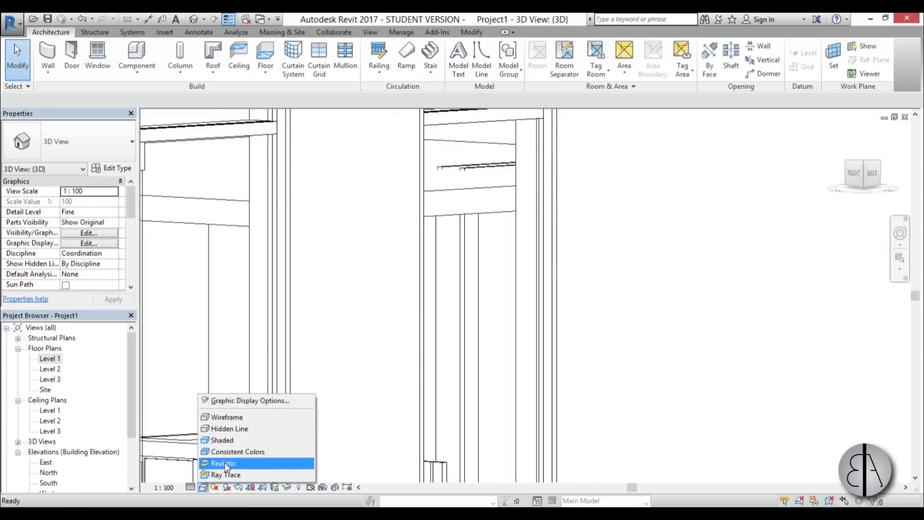
{"action": "left_click", "coordinate": [245, 462]}
{"action": "scroll", "coordinate": [477, 161], "scroll_direction": "up", "scroll_amount": 2}
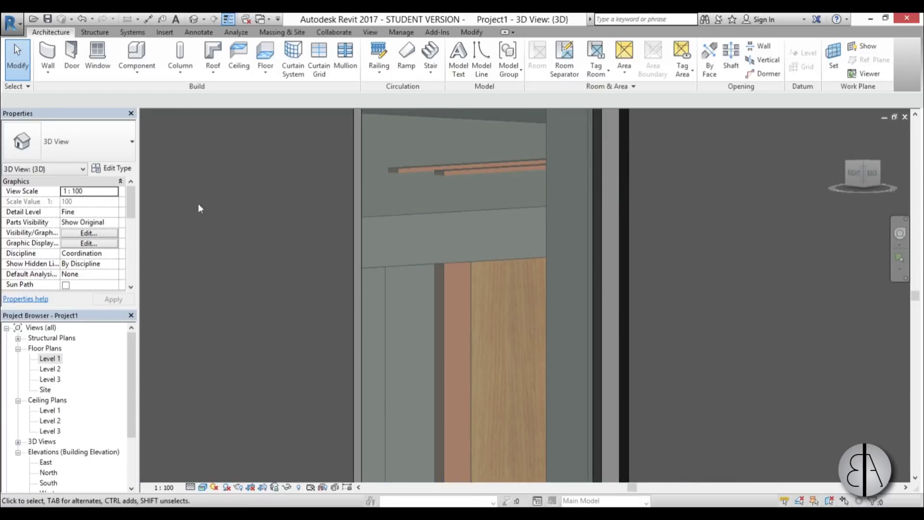
Set the M_Single-Flush 0762 x 2032mm door type's height to 1.9000.
{"action": "left_click", "coordinate": [117, 168]}
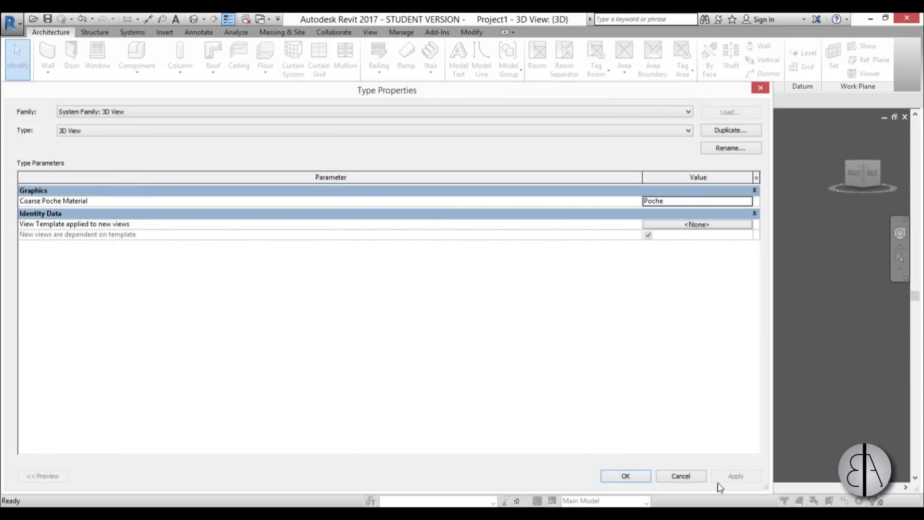
{"action": "left_click", "coordinate": [681, 476]}
{"action": "left_click", "coordinate": [461, 169]}
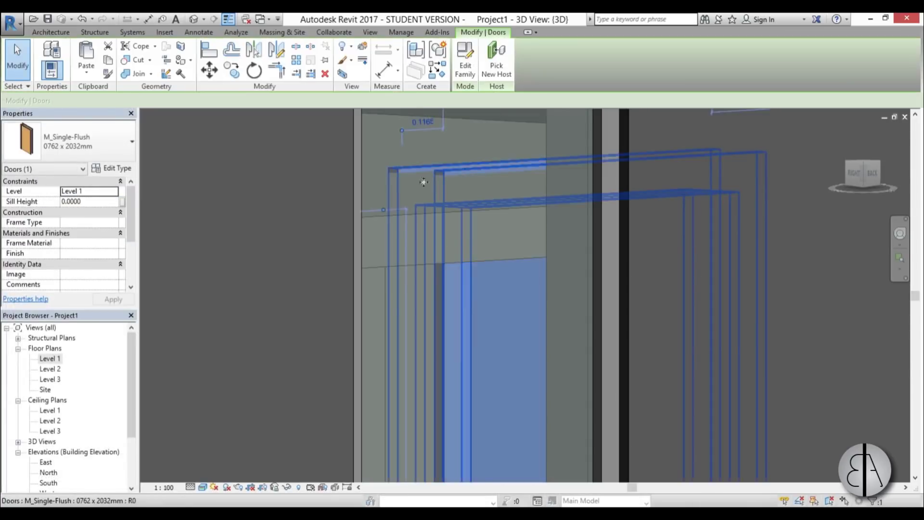
{"action": "left_click", "coordinate": [120, 170]}
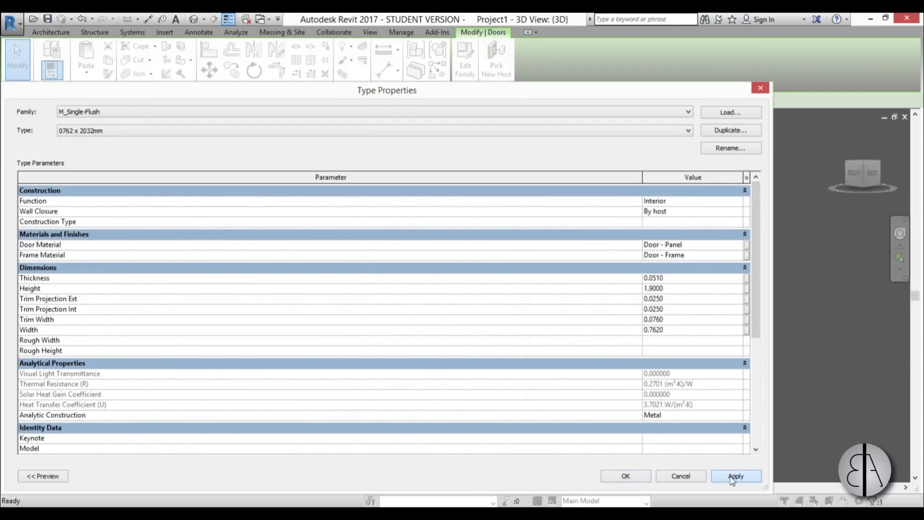
{"action": "left_click", "coordinate": [626, 476]}
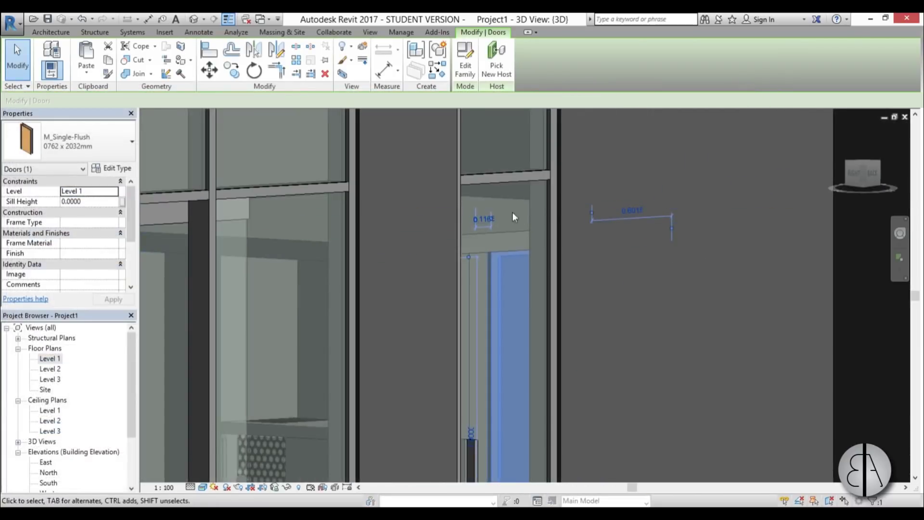
{"action": "key", "text": "Escape"}
Zoom out and orbit to see the whole cabin with the door.
{"action": "scroll", "coordinate": [524, 208], "scroll_direction": "down", "scroll_amount": 3}
{"action": "middle_click_drag", "start_coordinate": [541, 324], "coordinate": [555, 371], "text": "shift"}
{"action": "scroll", "coordinate": [503, 351], "scroll_direction": "down", "scroll_amount": 2}
{"action": "scroll", "coordinate": [472, 377], "scroll_direction": "up", "scroll_amount": 2}
{"action": "mouse_move", "coordinate": [573, 429]}
{"action": "middle_mouse_down", "text": "shift"}
{"action": "mouse_move", "coordinate": [594, 436]}
{"action": "mouse_move", "coordinate": [591, 427]}
{"action": "middle_mouse_up", "text": "shift"}
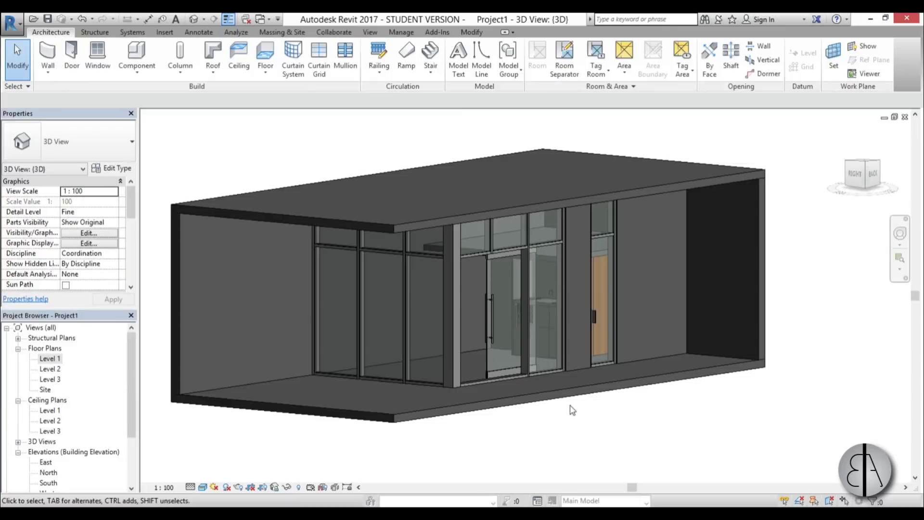
Orbit the cabin, then open Level 1 centred on the Kök, Badrum and Bottenvåning layout.
{"action": "mouse_move", "coordinate": [564, 460]}
{"action": "middle_mouse_down", "text": "shift"}
{"action": "mouse_move", "coordinate": [592, 456]}
{"action": "mouse_move", "coordinate": [580, 469]}
{"action": "mouse_move", "coordinate": [565, 465]}
{"action": "middle_mouse_up", "text": "shift"}
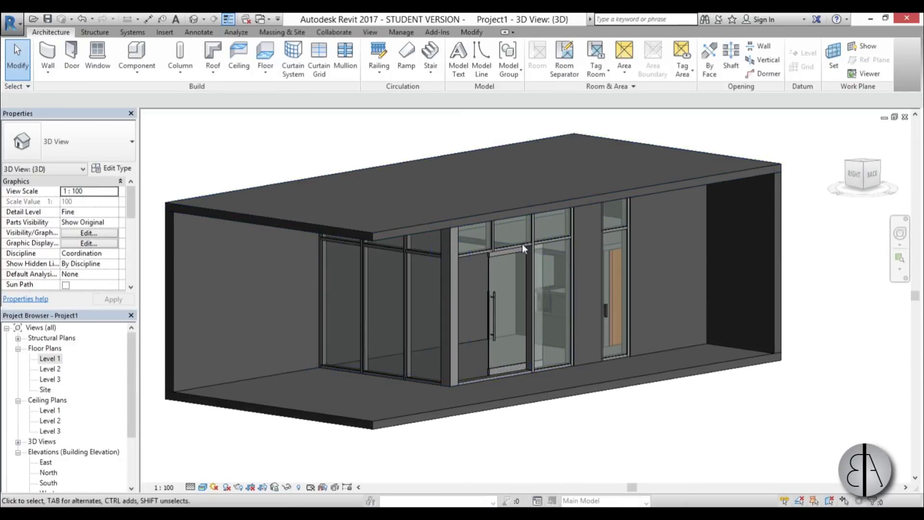
{"action": "middle_click_drag", "start_coordinate": [541, 221], "coordinate": [506, 308], "text": "shift"}
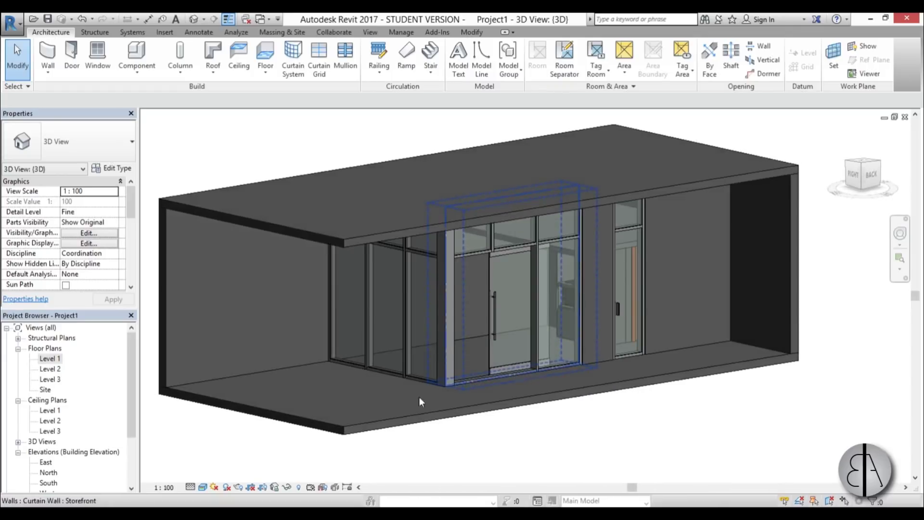
{"action": "double_click", "coordinate": [50, 359]}
{"action": "scroll", "coordinate": [479, 321], "scroll_direction": "down", "scroll_amount": 3}
{"action": "scroll", "coordinate": [463, 326], "scroll_direction": "up", "scroll_amount": 2}
{"action": "scroll", "coordinate": [517, 316], "scroll_direction": "up", "scroll_amount": 4}
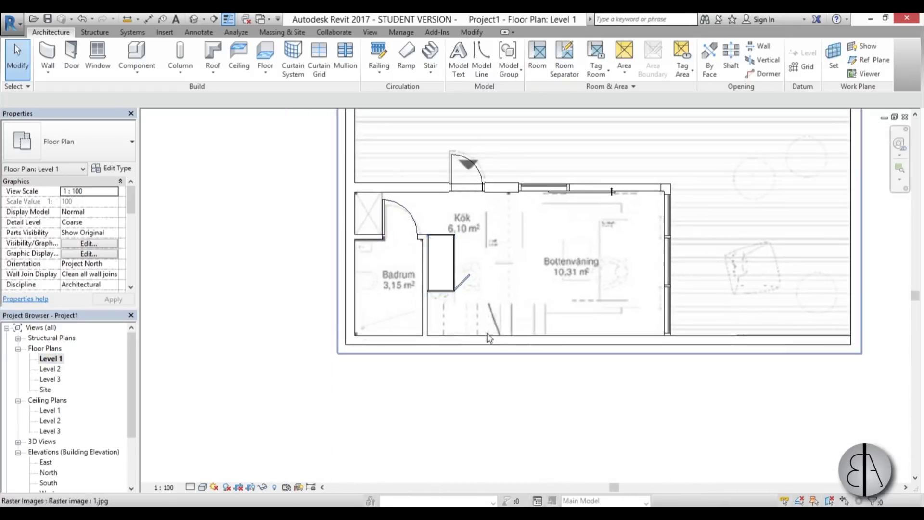
{"action": "scroll", "coordinate": [500, 309], "scroll_direction": "down", "scroll_amount": 3}
{"action": "middle_click_drag", "start_coordinate": [484, 308], "coordinate": [448, 321]}
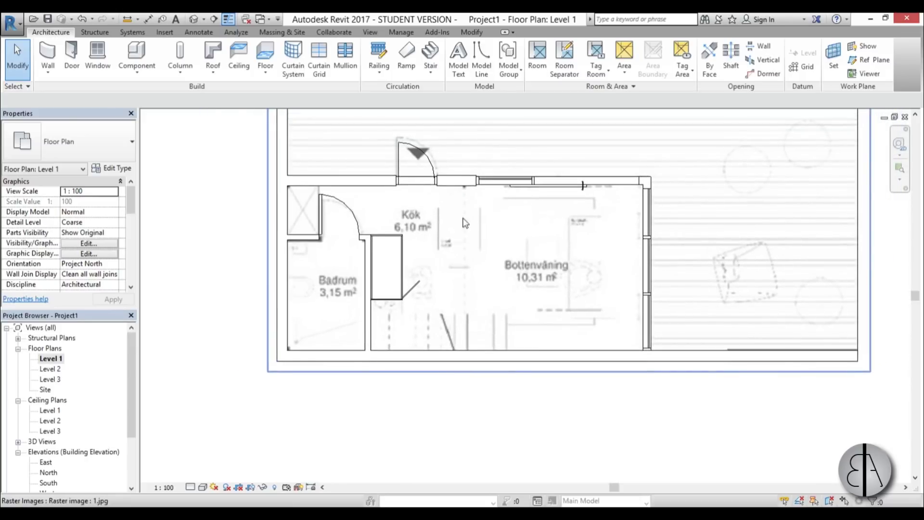
Draw a 12-riser Cast-In-Place Monolithic Stair run across the living area.
{"action": "left_click", "coordinate": [429, 61]}
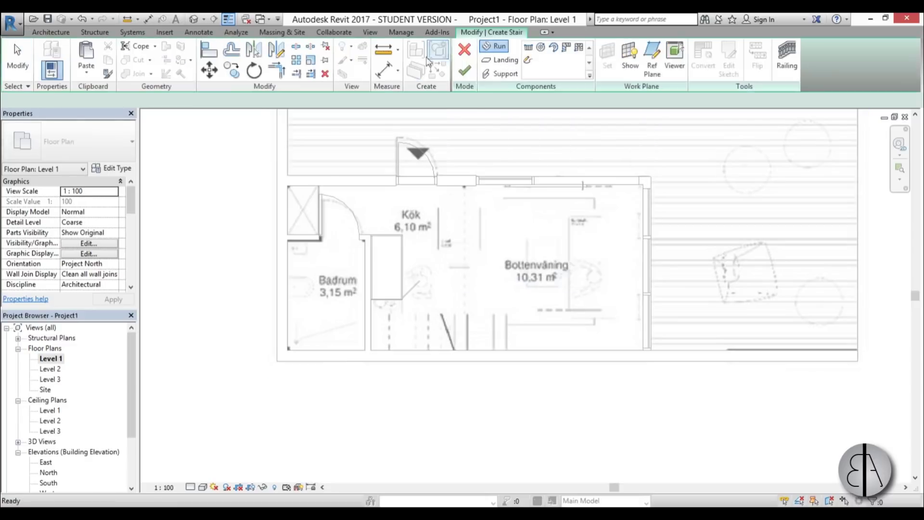
{"action": "left_click", "coordinate": [73, 141]}
{"action": "left_click", "coordinate": [54, 269]}
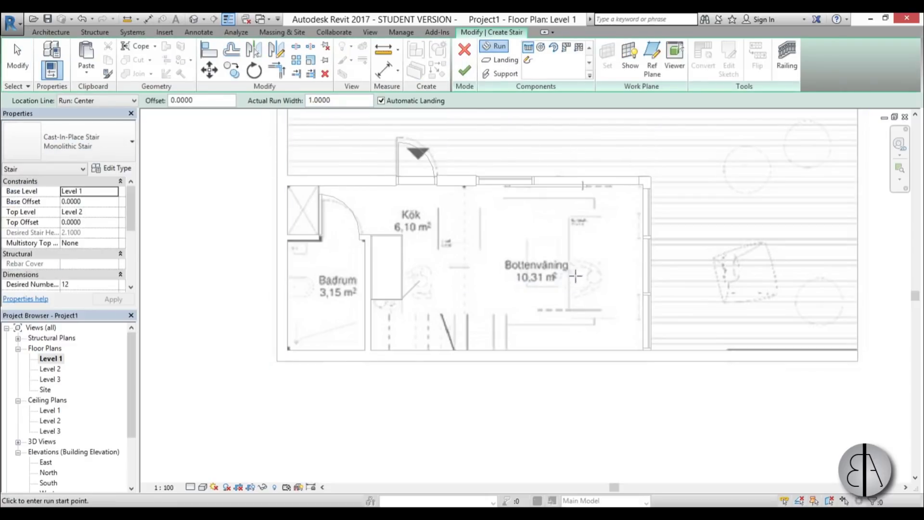
{"action": "scroll", "coordinate": [578, 278], "scroll_direction": "up", "scroll_amount": 2}
{"action": "left_click", "coordinate": [620, 314]}
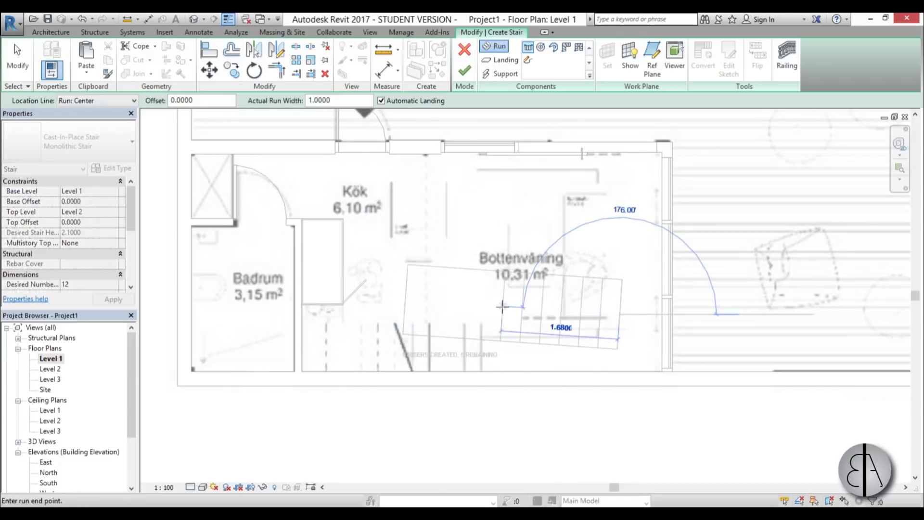
{"action": "left_click", "coordinate": [405, 314]}
{"action": "key", "text": "Escape"}
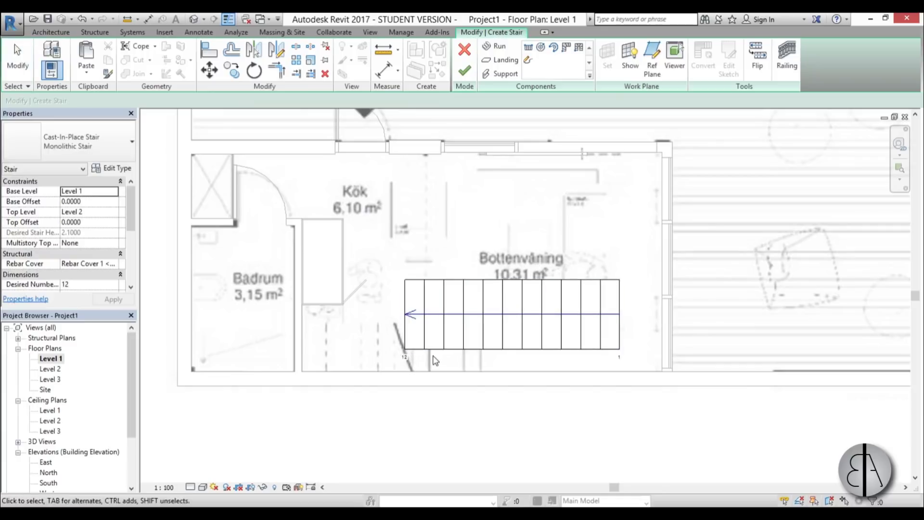
Move the run against the bottom wall, narrow it to about 0.3953, and view Level 2.
{"action": "left_click", "coordinate": [497, 281]}
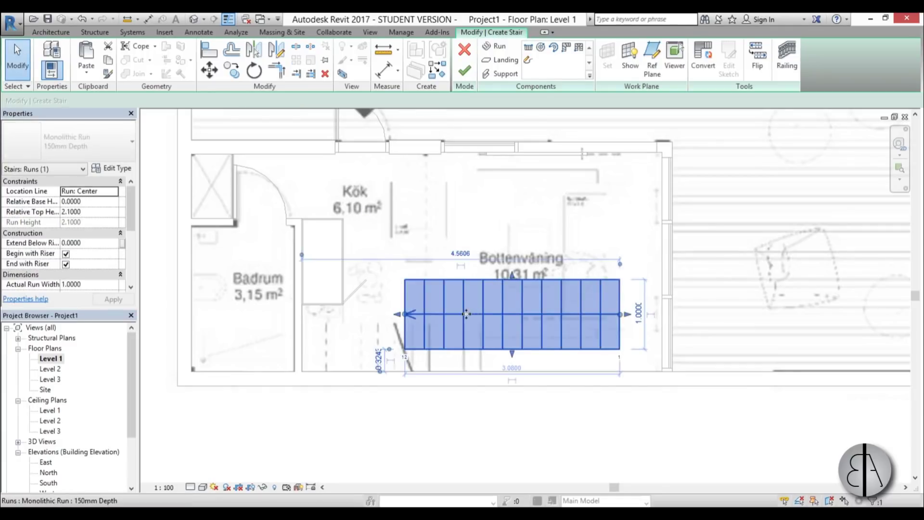
{"action": "left_click_drag", "start_coordinate": [477, 323], "coordinate": [486, 345]}
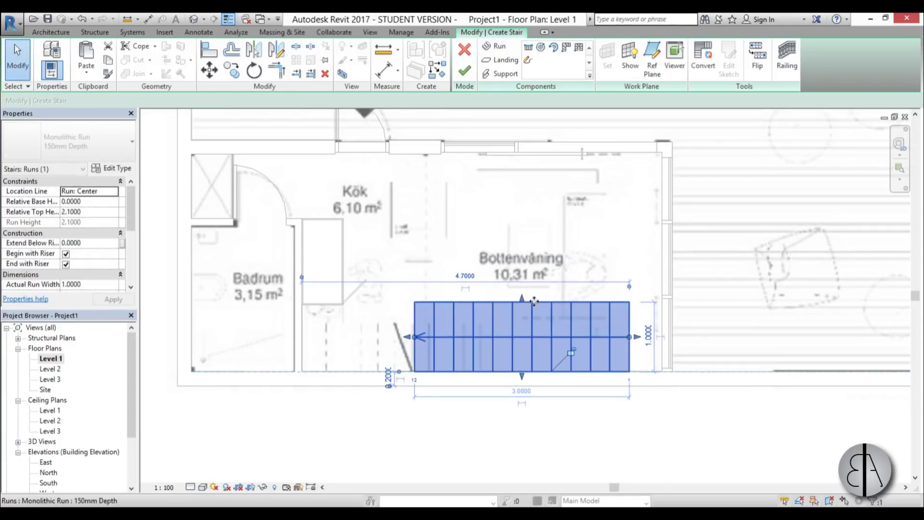
{"action": "left_click_drag", "start_coordinate": [525, 300], "coordinate": [521, 344]}
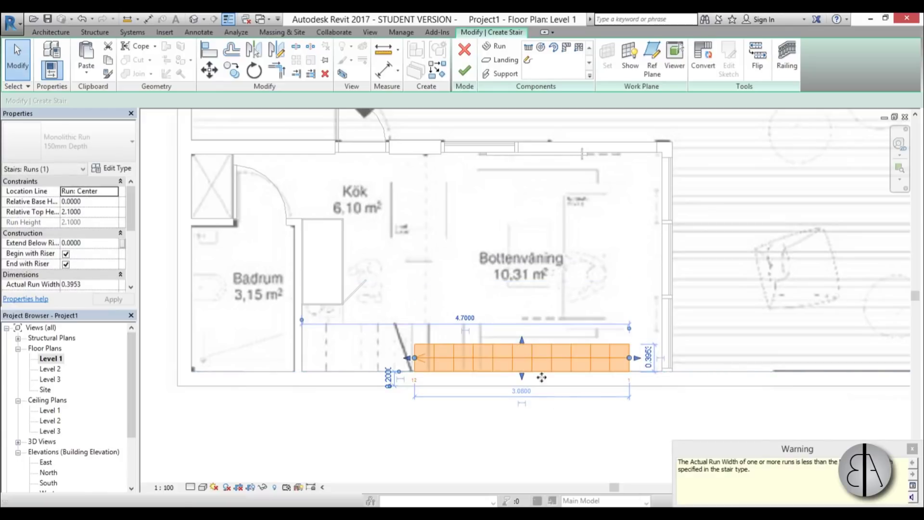
{"action": "left_click", "coordinate": [566, 418]}
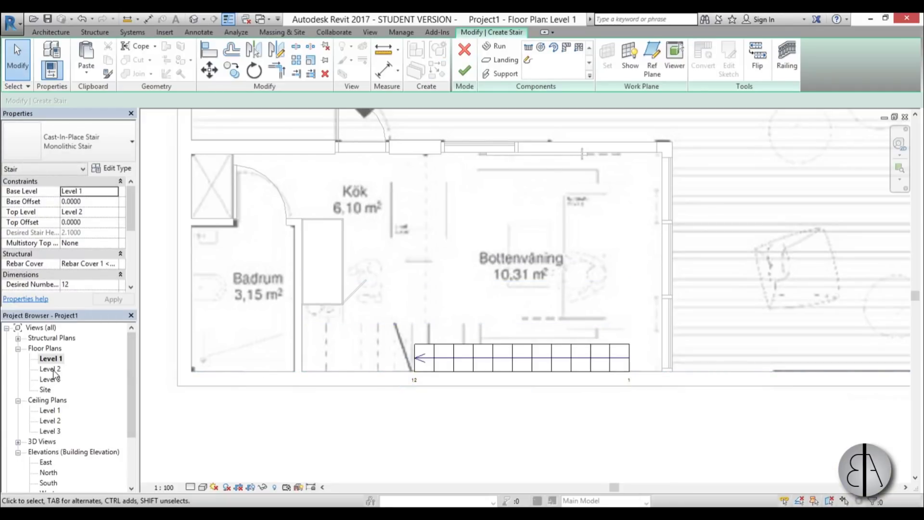
{"action": "double_click", "coordinate": [51, 369]}
{"action": "scroll", "coordinate": [502, 335], "scroll_direction": "up", "scroll_amount": 3}
Align the stair run's edge to the wall using AL.
{"action": "middle_click_drag", "start_coordinate": [502, 334], "coordinate": [415, 332]}
{"action": "key", "text": "a"}
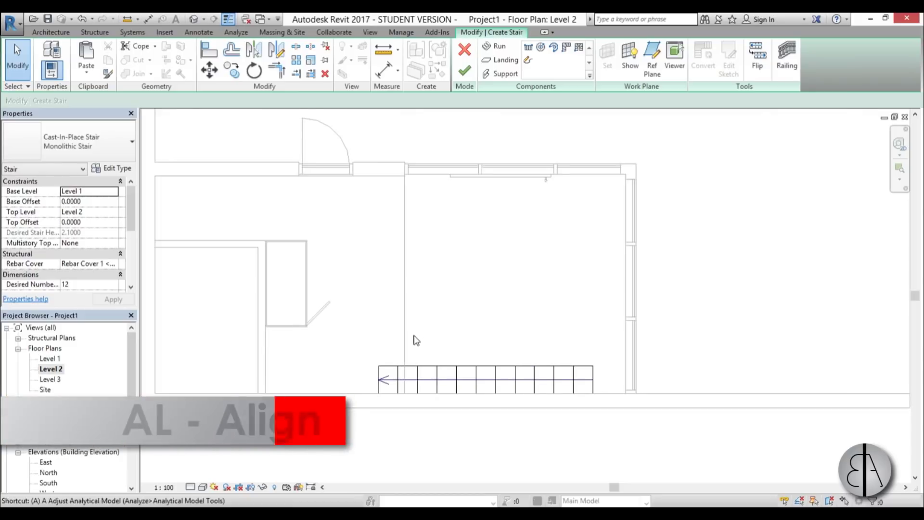
{"action": "key", "text": "l"}
{"action": "left_click", "coordinate": [411, 337]}
{"action": "left_click", "coordinate": [378, 373]}
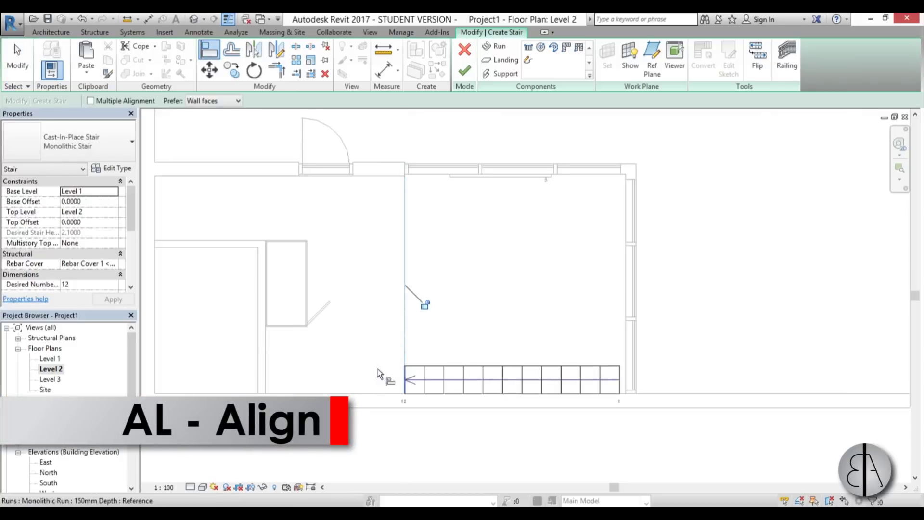
{"action": "key", "text": "Escape"}
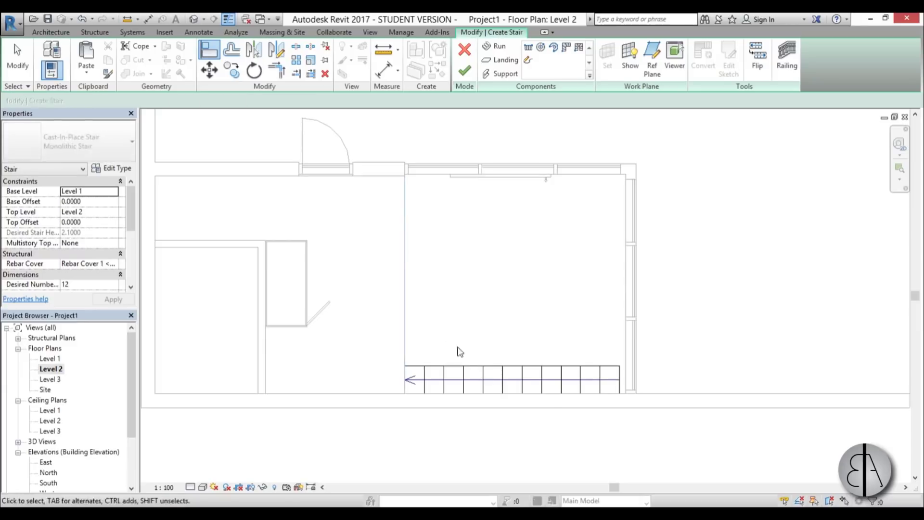
{"action": "key", "text": "Escape"}
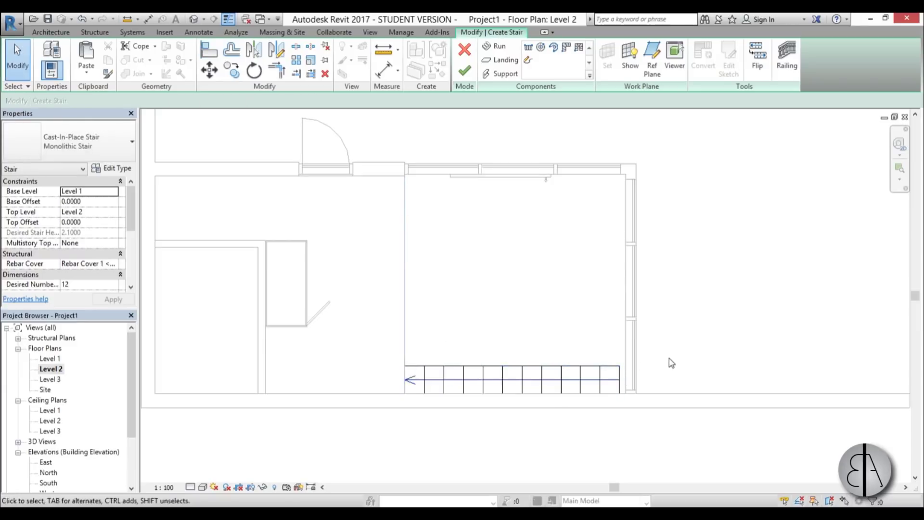
Delete the stair run and start a new straight Run.
{"action": "left_click", "coordinate": [496, 379]}
{"action": "key", "text": "Delete"}
{"action": "scroll", "coordinate": [481, 320], "scroll_direction": "down", "scroll_amount": 2}
{"action": "middle_click_drag", "start_coordinate": [487, 327], "coordinate": [480, 307]}
{"action": "scroll", "coordinate": [479, 305], "scroll_direction": "up", "scroll_amount": 2}
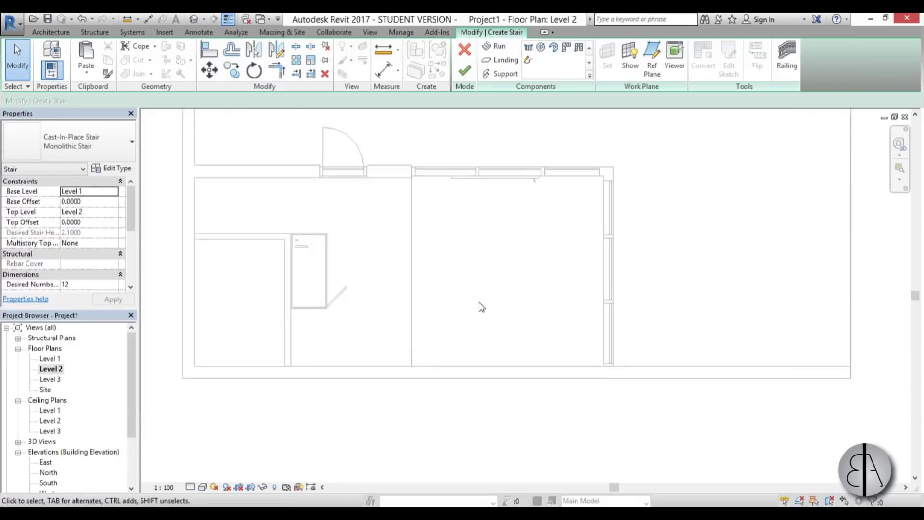
{"action": "left_click", "coordinate": [528, 48]}
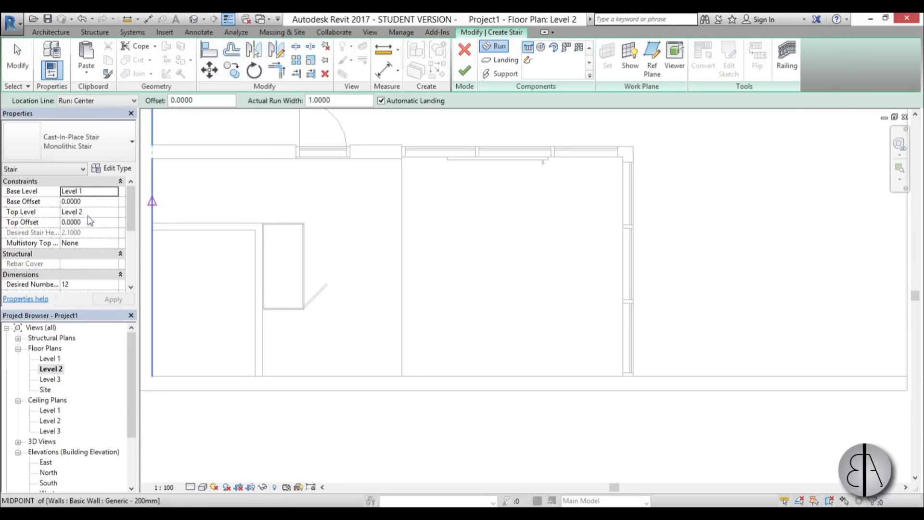
{"action": "left_click_drag", "start_coordinate": [129, 210], "coordinate": [133, 240]}
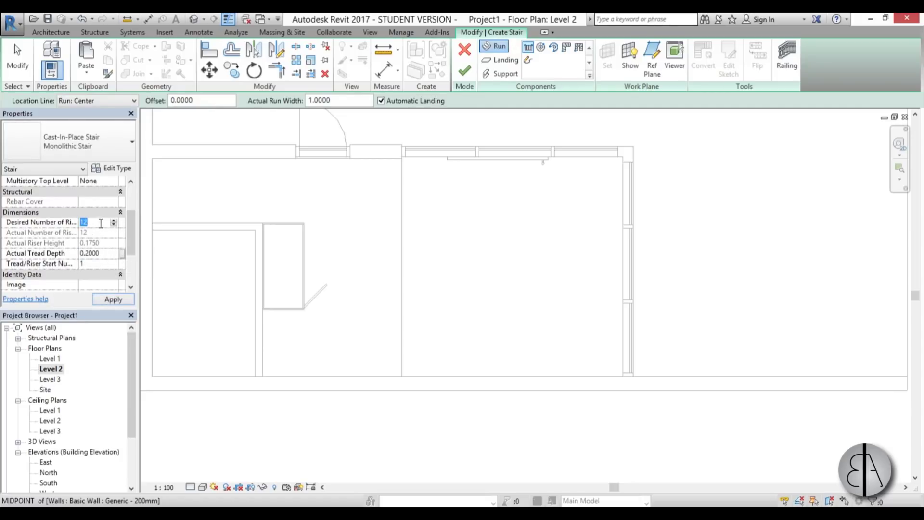
Set Desired Number of Risers to 10, accept the warning, and draw the run.
{"action": "left_click", "coordinate": [110, 300]}
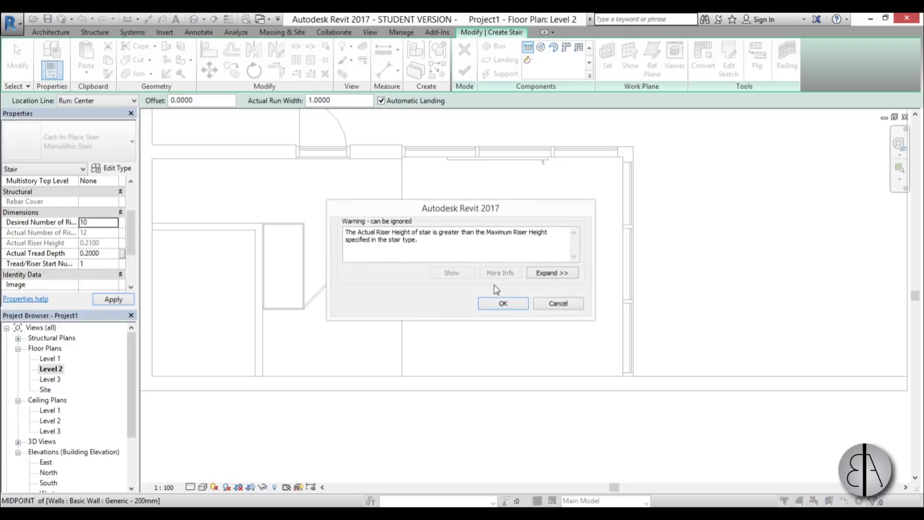
{"action": "left_click", "coordinate": [503, 304]}
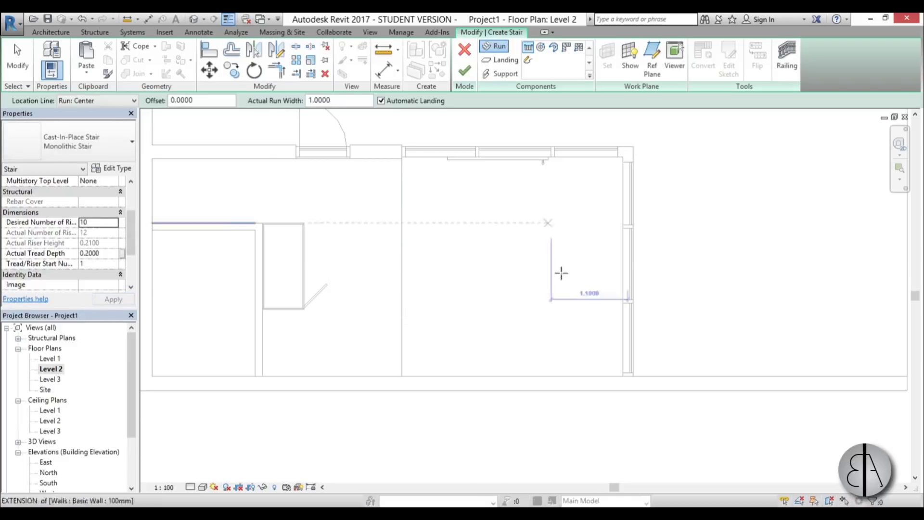
{"action": "left_click", "coordinate": [585, 335]}
{"action": "left_click", "coordinate": [354, 335]}
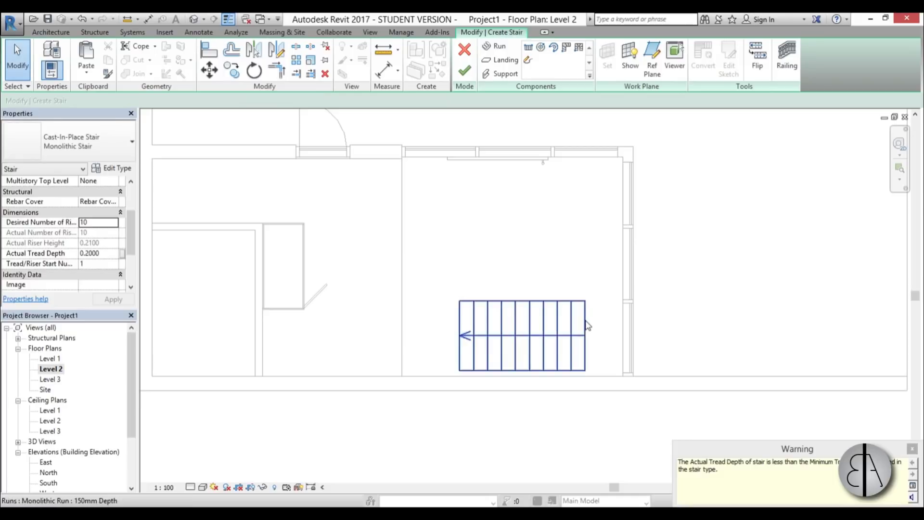
Nudge the new run and align its left edge to the interior wall.
{"action": "left_click", "coordinate": [483, 319]}
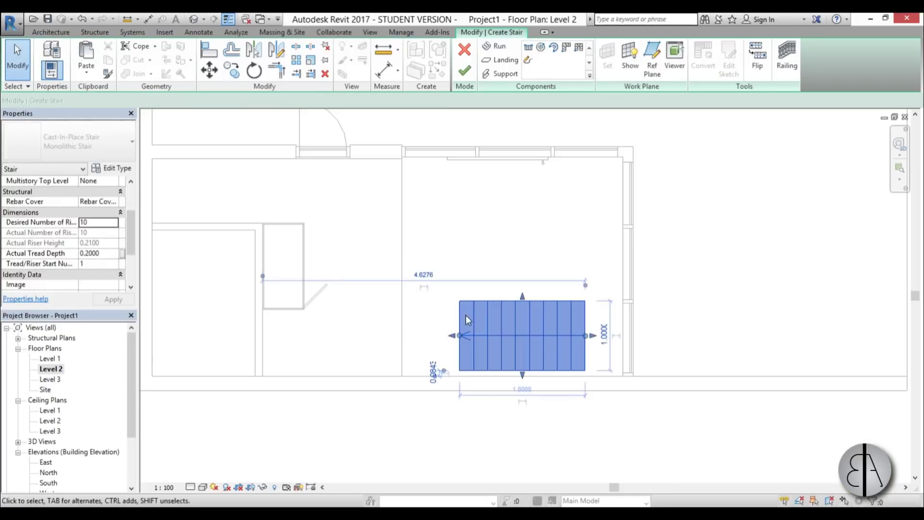
{"action": "left_click_drag", "start_coordinate": [473, 313], "coordinate": [460, 319]}
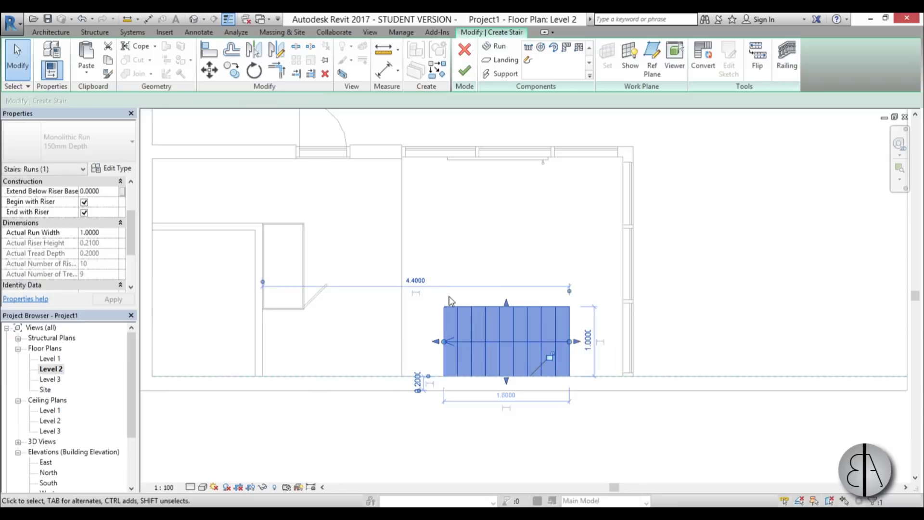
{"action": "left_click", "coordinate": [460, 292]}
{"action": "left_click", "coordinate": [458, 307]}
{"action": "left_click", "coordinate": [463, 273]}
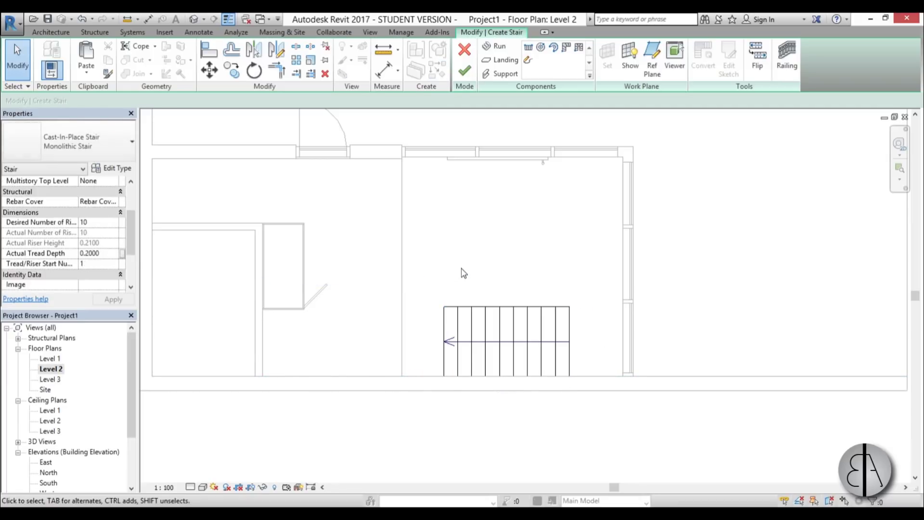
{"action": "key", "text": "a"}
{"action": "key", "text": "l"}
{"action": "left_click", "coordinate": [403, 291]}
{"action": "left_click", "coordinate": [441, 322]}
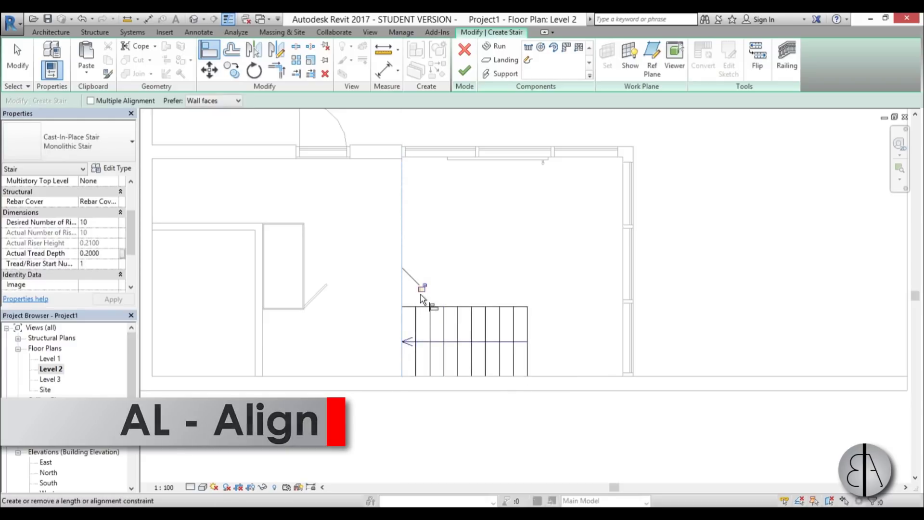
{"action": "key", "text": "Escape"}
Narrow the run toward the bottom wall and finish the stair.
{"action": "left_click", "coordinate": [474, 307]}
{"action": "left_click_drag", "start_coordinate": [463, 306], "coordinate": [462, 356]}
{"action": "left_click", "coordinate": [500, 318]}
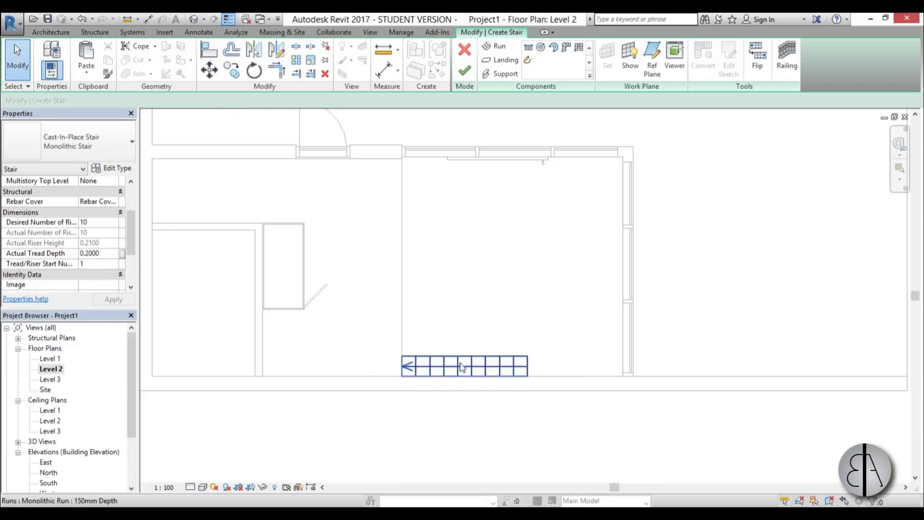
{"action": "left_click", "coordinate": [464, 70]}
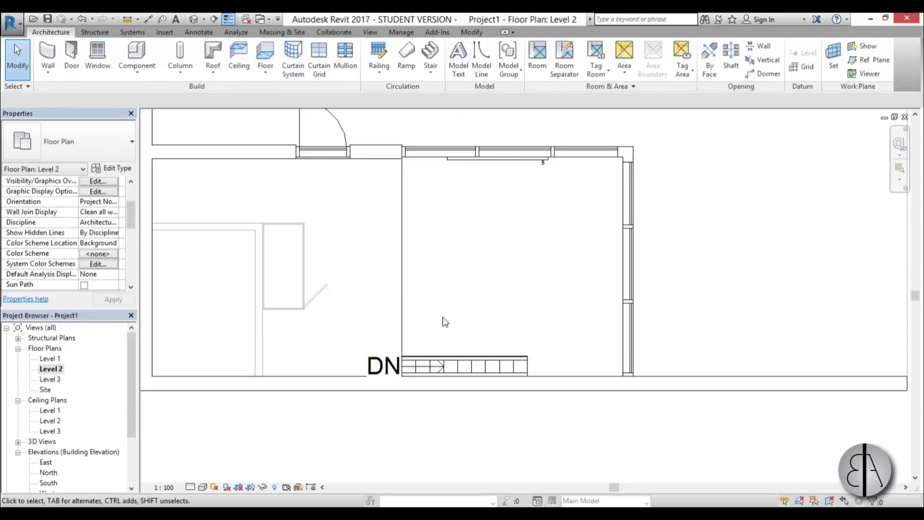
Select the finished stair, then its railing.
{"action": "left_click", "coordinate": [389, 368]}
{"action": "scroll", "coordinate": [412, 366], "scroll_direction": "up", "scroll_amount": 5}
{"action": "key", "text": "Escape"}
{"action": "left_click", "coordinate": [412, 368]}
Check the new stair by orbiting the default 3D view.
{"action": "key", "text": "Escape"}
{"action": "scroll", "coordinate": [408, 318], "scroll_direction": "down", "scroll_amount": 5}
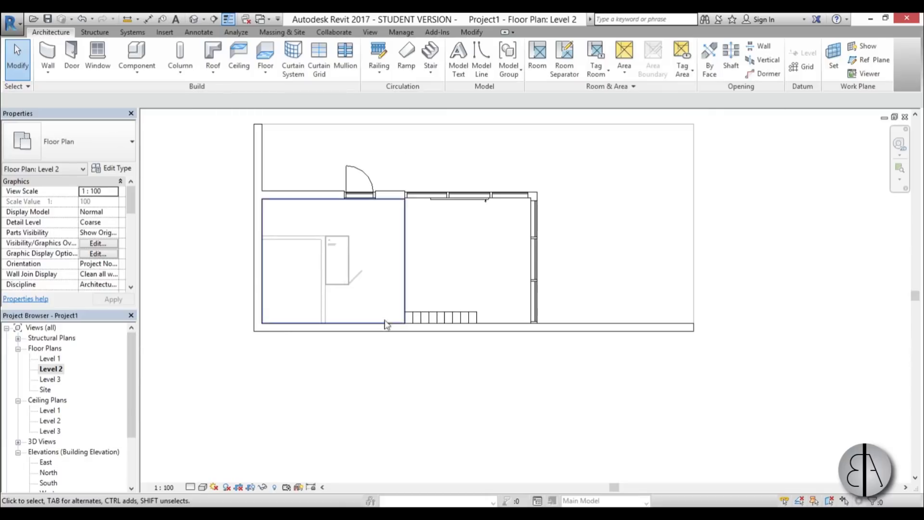
{"action": "left_click", "coordinate": [193, 19]}
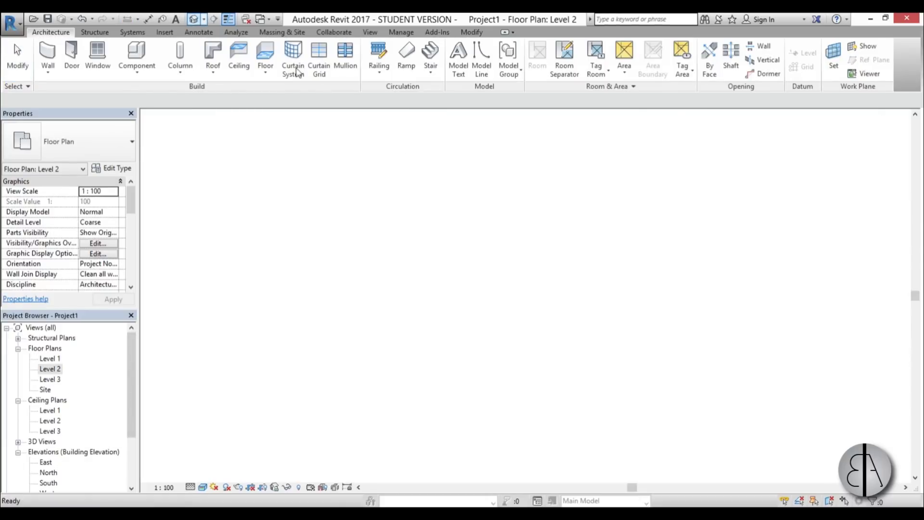
{"action": "middle_click_drag", "start_coordinate": [574, 298], "coordinate": [504, 328], "text": "shift"}
{"action": "scroll", "coordinate": [504, 328], "scroll_direction": "up", "scroll_amount": 5}
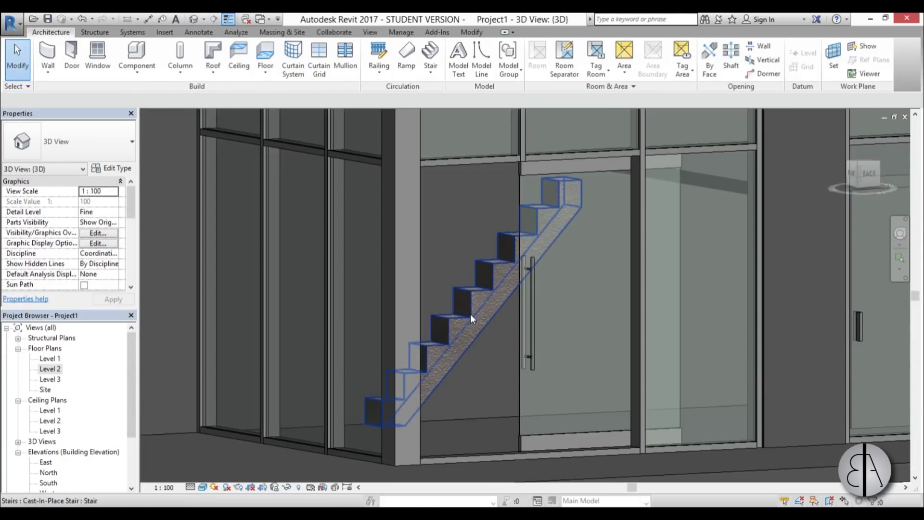
{"action": "scroll", "coordinate": [486, 289], "scroll_direction": "down", "scroll_amount": 5}
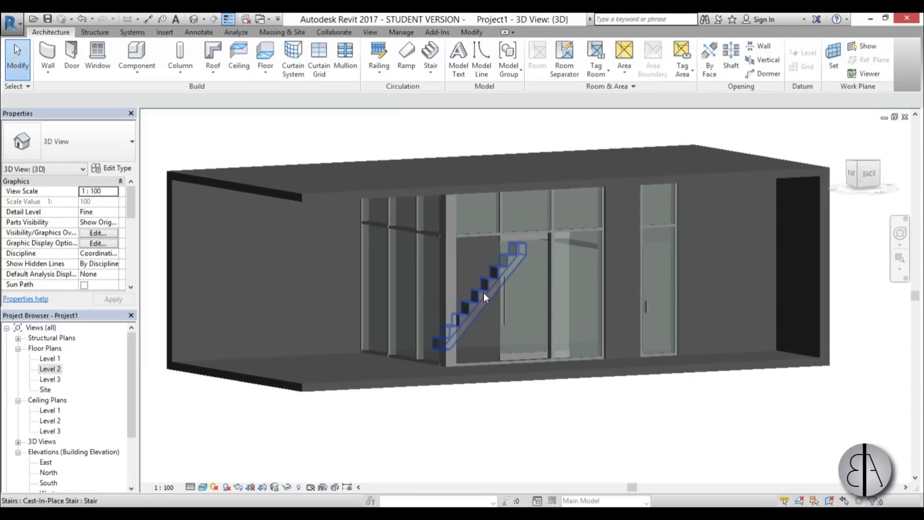
Open the Level 1 plan and start a section line across the cabin.
{"action": "double_click", "coordinate": [51, 359]}
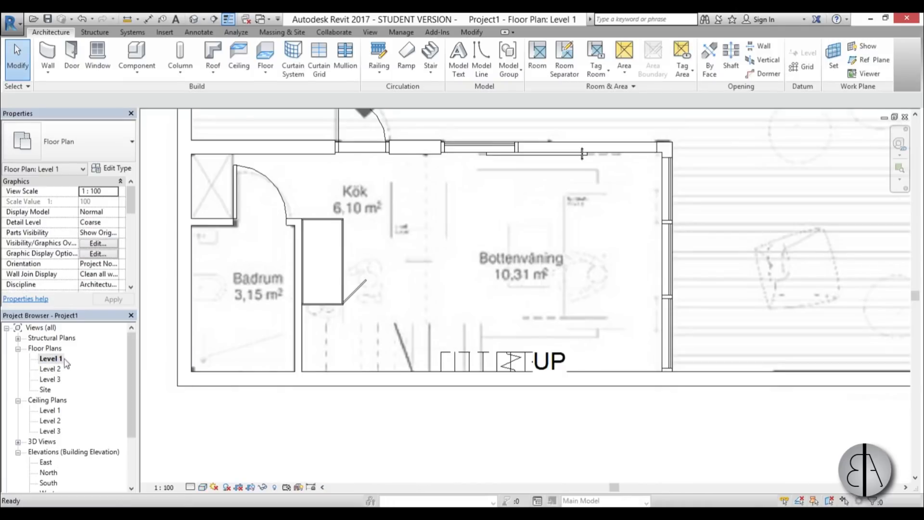
{"action": "scroll", "coordinate": [461, 305], "scroll_direction": "down", "scroll_amount": 4}
{"action": "left_click", "coordinate": [213, 19]}
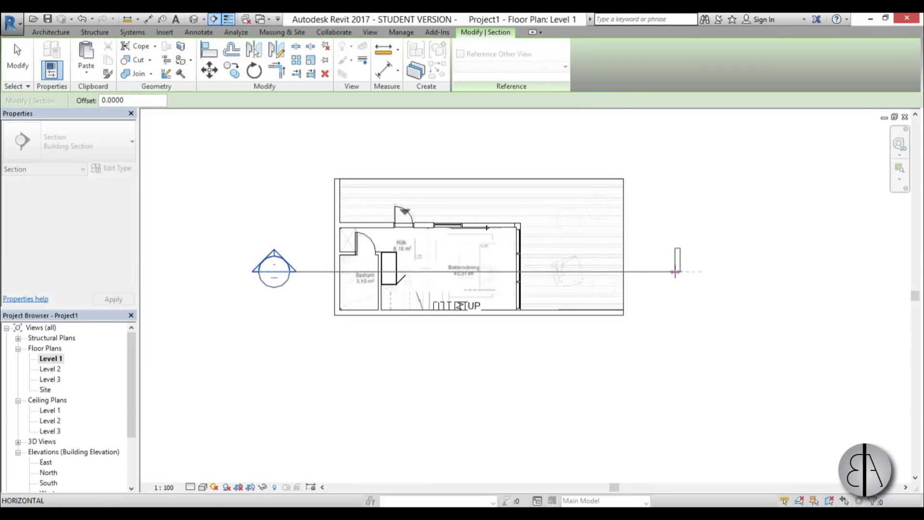
Place the section across the cabin, flip it, and open the Section 1 view.
{"action": "left_click", "coordinate": [676, 272]}
{"action": "key", "text": "Escape"}
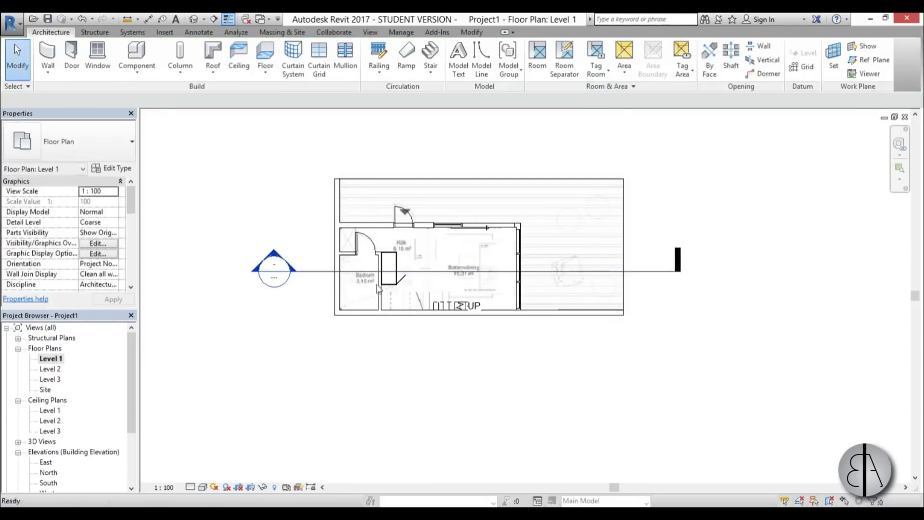
{"action": "left_click", "coordinate": [318, 272]}
{"action": "left_click", "coordinate": [310, 298]}
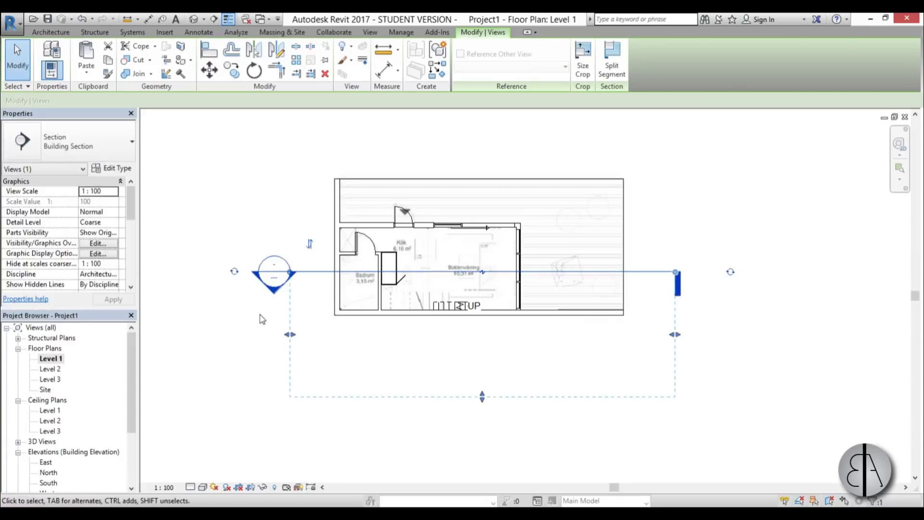
{"action": "double_click", "coordinate": [276, 294]}
{"action": "scroll", "coordinate": [554, 296], "scroll_direction": "up", "scroll_amount": 3}
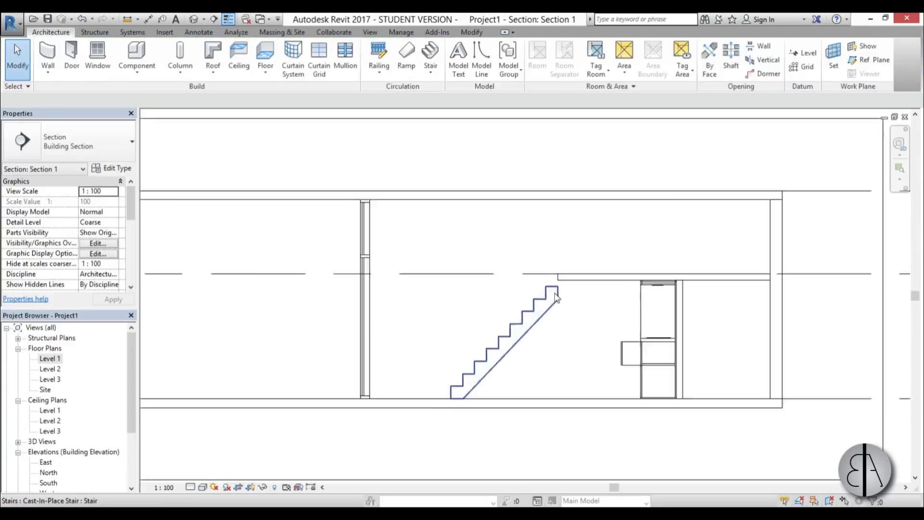
{"action": "scroll", "coordinate": [556, 294], "scroll_direction": "up", "scroll_amount": 1}
{"action": "scroll", "coordinate": [560, 288], "scroll_direction": "down", "scroll_amount": 2}
{"action": "middle_click_drag", "start_coordinate": [547, 323], "coordinate": [515, 323]}
{"action": "scroll", "coordinate": [481, 313], "scroll_direction": "up", "scroll_amount": 1}
Create an in-place model in the Stairs category named Stairs 1.
{"action": "left_click", "coordinate": [136, 56]}
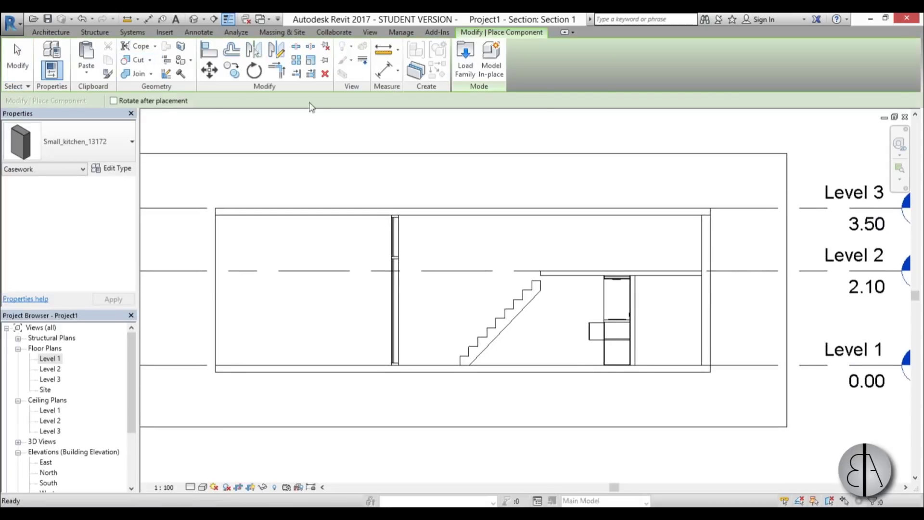
{"action": "left_click", "coordinate": [489, 77]}
{"action": "left_click_drag", "start_coordinate": [452, 251], "coordinate": [452, 302]}
{"action": "double_click", "coordinate": [333, 287]}
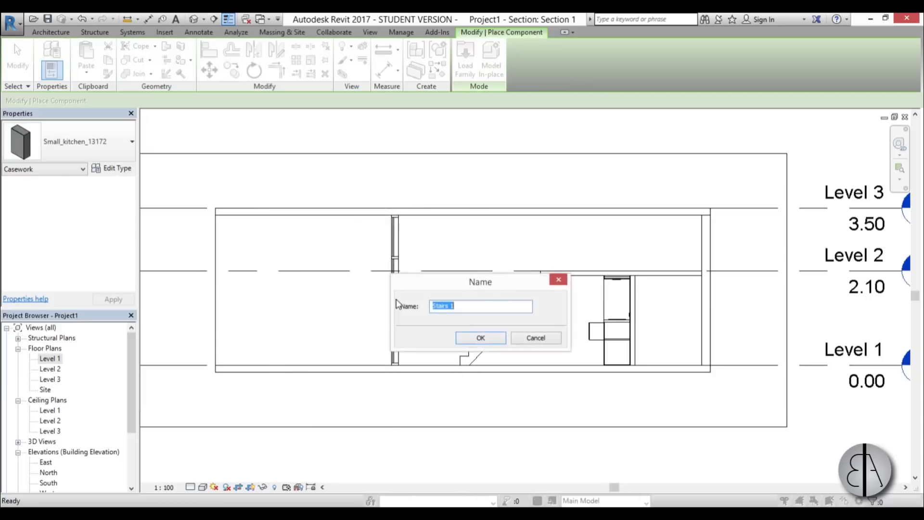
{"action": "left_click", "coordinate": [479, 338]}
{"action": "scroll", "coordinate": [413, 310], "scroll_direction": "up", "scroll_amount": 3}
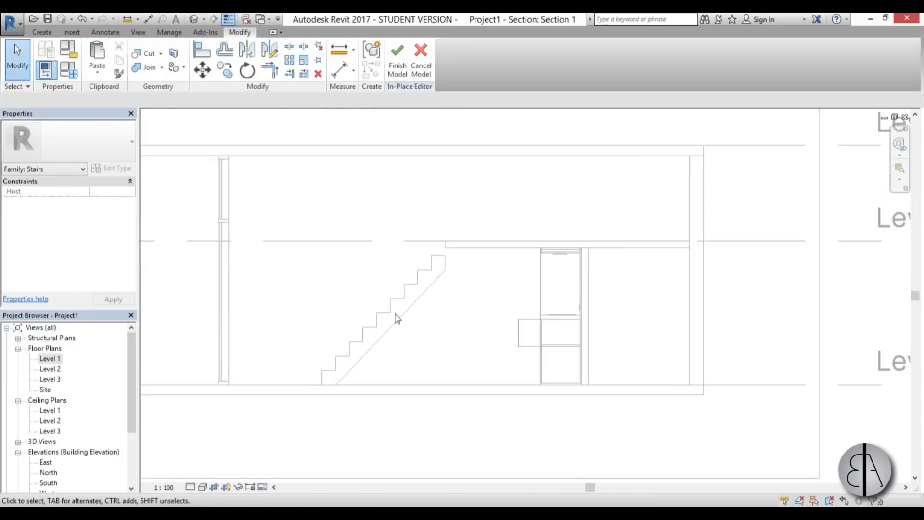
{"action": "mouse_move", "coordinate": [361, 334]}
{"action": "middle_mouse_down"}
{"action": "mouse_move", "coordinate": [323, 348]}
{"action": "mouse_move", "coordinate": [359, 346]}
{"action": "middle_mouse_up"}
Start an extrusion with the wall face picked as its work plane.
{"action": "left_click", "coordinate": [46, 32]}
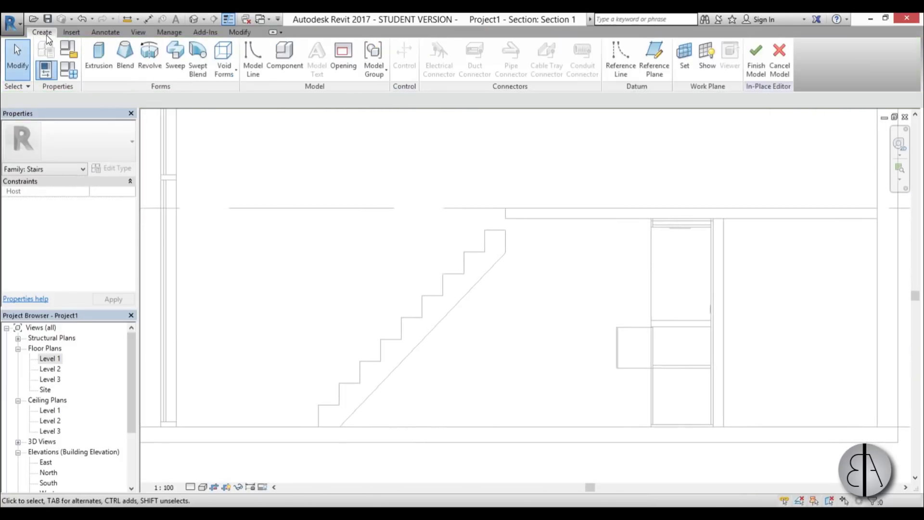
{"action": "left_click", "coordinate": [100, 55]}
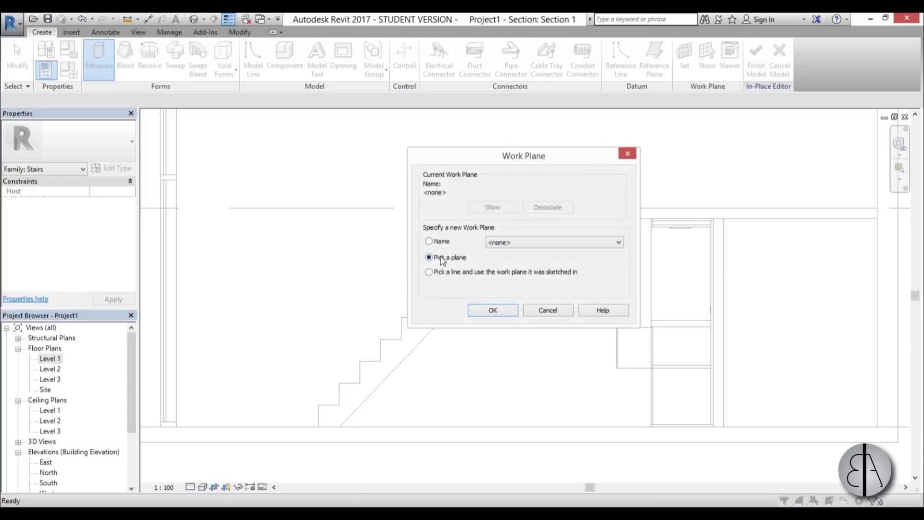
{"action": "left_click", "coordinate": [493, 310]}
{"action": "scroll", "coordinate": [433, 283], "scroll_direction": "down", "scroll_amount": 3}
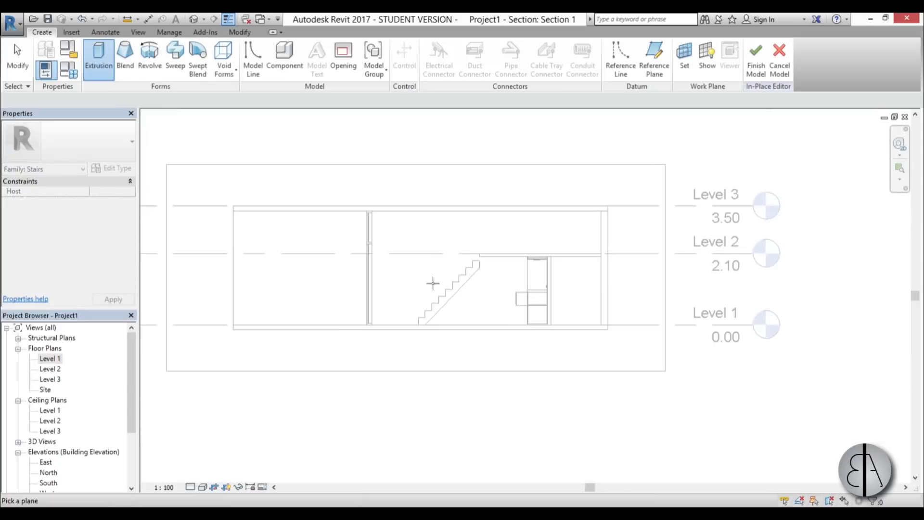
{"action": "key", "text": "Tab"}
{"action": "left_click", "coordinate": [236, 284]}
{"action": "scroll", "coordinate": [435, 282], "scroll_direction": "up", "scroll_amount": 3}
{"action": "scroll", "coordinate": [433, 339], "scroll_direction": "up", "scroll_amount": 5}
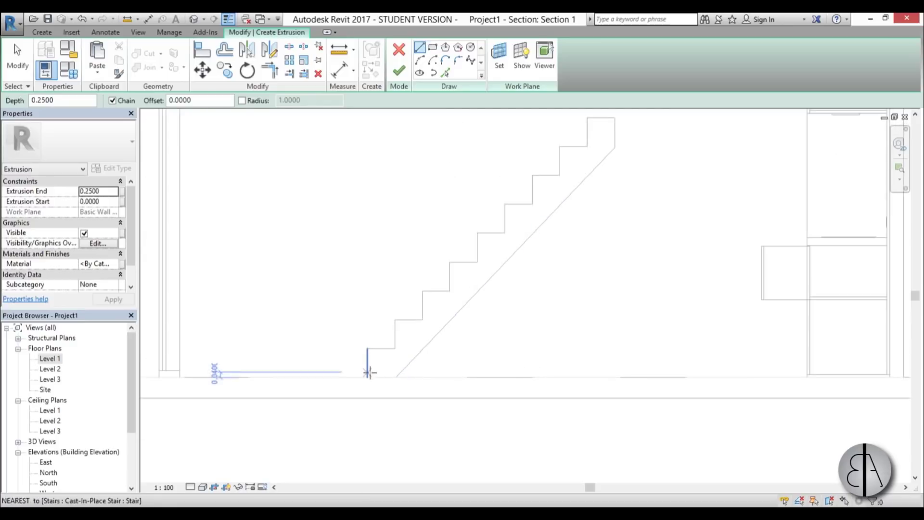
Draw the first step's riser and tread lines from the floor line to the stair corner.
{"action": "left_click", "coordinate": [369, 380]}
{"action": "left_click", "coordinate": [370, 330]}
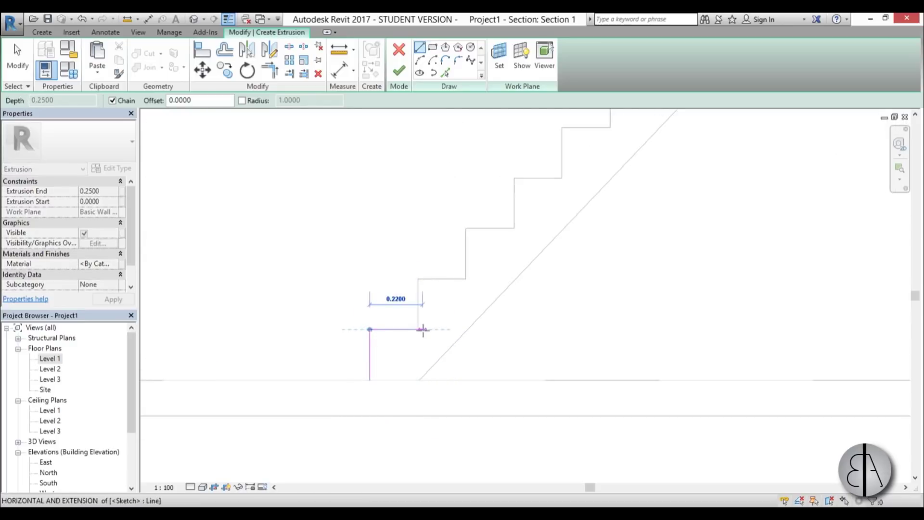
{"action": "left_click", "coordinate": [419, 331]}
{"action": "key", "text": "Escape"}
{"action": "key", "text": "Escape"}
{"action": "left_click", "coordinate": [345, 328]}
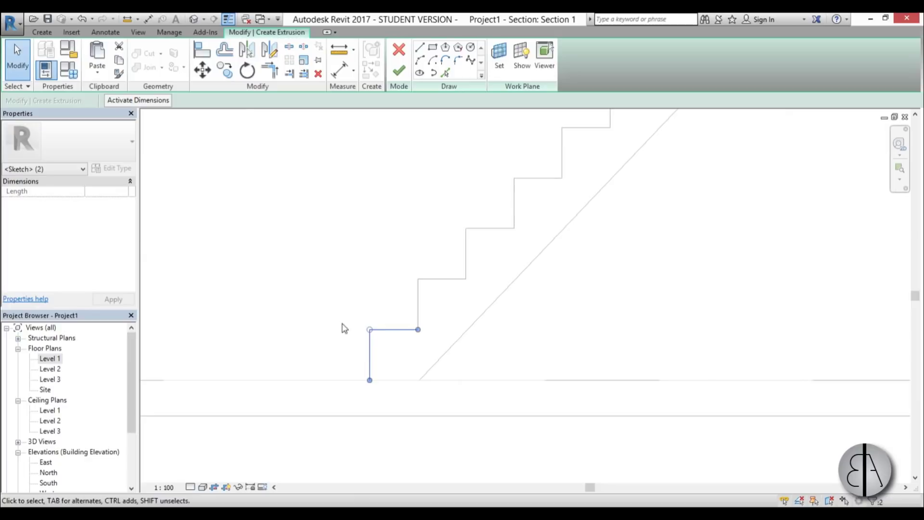
Copy the first step's riser and tread, with Multiple checked, onto the next two steps.
{"action": "key", "text": "o"}
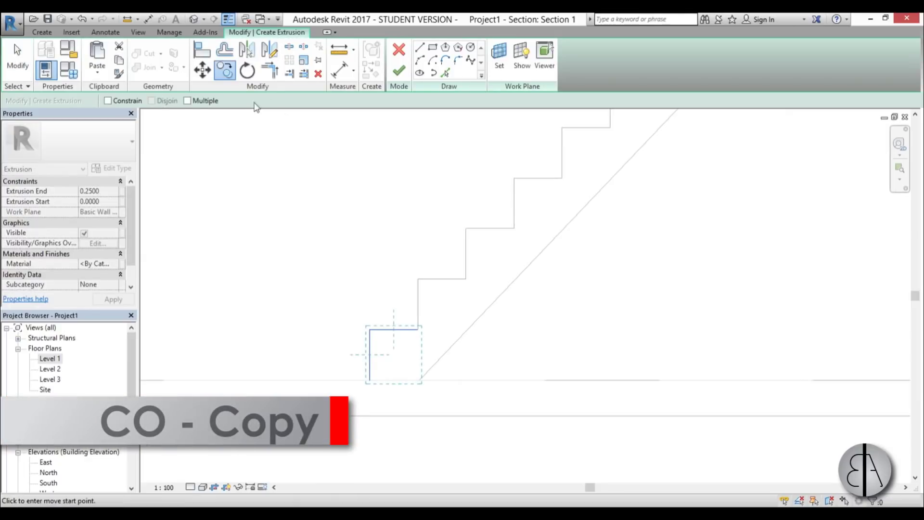
{"action": "left_click", "coordinate": [188, 100]}
{"action": "left_click", "coordinate": [370, 381]}
{"action": "scroll", "coordinate": [449, 312], "scroll_direction": "up", "scroll_amount": 3}
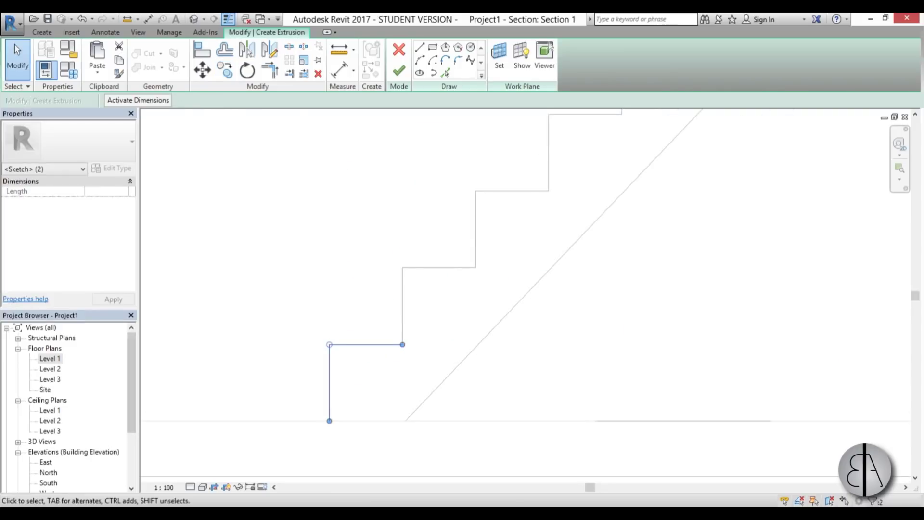
{"action": "key", "text": "c"}
{"action": "key", "text": "o"}
{"action": "left_click", "coordinate": [275, 407]}
{"action": "scroll", "coordinate": [414, 345], "scroll_direction": "up", "scroll_amount": 3}
{"action": "scroll", "coordinate": [413, 346], "scroll_direction": "up", "scroll_amount": 1}
{"action": "left_click", "coordinate": [386, 344]}
{"action": "scroll", "coordinate": [235, 395], "scroll_direction": "down", "scroll_amount": 3}
{"action": "scroll", "coordinate": [374, 304], "scroll_direction": "up", "scroll_amount": 3}
{"action": "left_click", "coordinate": [374, 306]}
{"action": "scroll", "coordinate": [245, 373], "scroll_direction": "down", "scroll_amount": 4}
{"action": "scroll", "coordinate": [375, 283], "scroll_direction": "down", "scroll_amount": 1}
{"action": "key", "text": "Escape"}
{"action": "scroll", "coordinate": [345, 315], "scroll_direction": "down", "scroll_amount": 2}
Copy the bottom steps' lines repeatedly up the stair to the top step.
{"action": "left_click_drag", "start_coordinate": [345, 395], "coordinate": [165, 313]}
{"action": "key", "text": "c"}
{"action": "key", "text": "o"}
{"action": "scroll", "coordinate": [283, 382], "scroll_direction": "up", "scroll_amount": 6}
{"action": "left_click", "coordinate": [258, 347]}
{"action": "scroll", "coordinate": [338, 356], "scroll_direction": "down", "scroll_amount": 4}
{"action": "scroll", "coordinate": [404, 263], "scroll_direction": "up", "scroll_amount": 4}
{"action": "left_click", "coordinate": [403, 263]}
{"action": "scroll", "coordinate": [370, 284], "scroll_direction": "down", "scroll_amount": 4}
{"action": "scroll", "coordinate": [394, 243], "scroll_direction": "up", "scroll_amount": 4}
{"action": "left_click", "coordinate": [395, 244]}
{"action": "scroll", "coordinate": [345, 269], "scroll_direction": "down", "scroll_amount": 4}
{"action": "scroll", "coordinate": [370, 245], "scroll_direction": "up", "scroll_amount": 4}
{"action": "left_click", "coordinate": [365, 244]}
{"action": "scroll", "coordinate": [270, 305], "scroll_direction": "down", "scroll_amount": 4}
{"action": "scroll", "coordinate": [296, 282], "scroll_direction": "up", "scroll_amount": 4}
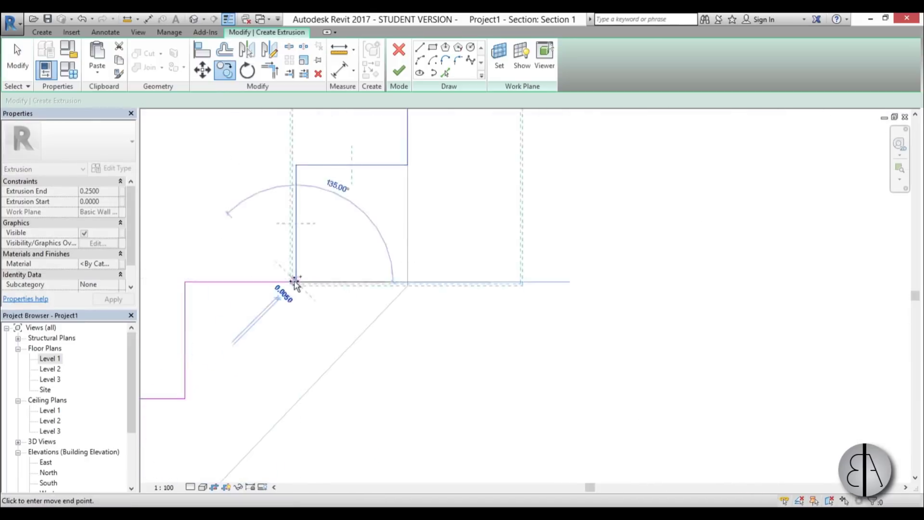
{"action": "left_click", "coordinate": [295, 282]}
{"action": "key", "text": "Escape"}
{"action": "scroll", "coordinate": [366, 256], "scroll_direction": "down", "scroll_amount": 3}
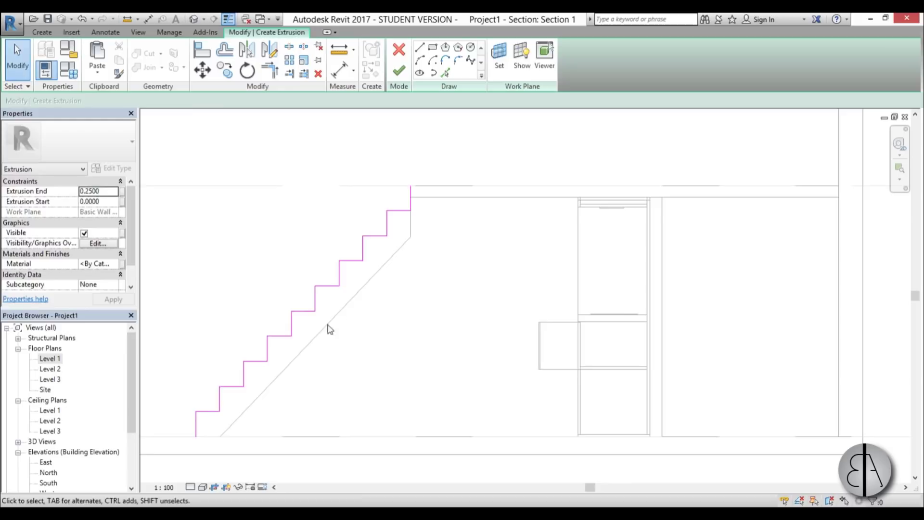
Extend the second step's tread and the next short tread out to the wall as shelves.
{"action": "middle_click_drag", "start_coordinate": [294, 369], "coordinate": [333, 323]}
{"action": "left_click", "coordinate": [277, 339]}
{"action": "left_click_drag", "start_coordinate": [282, 339], "coordinate": [398, 337]}
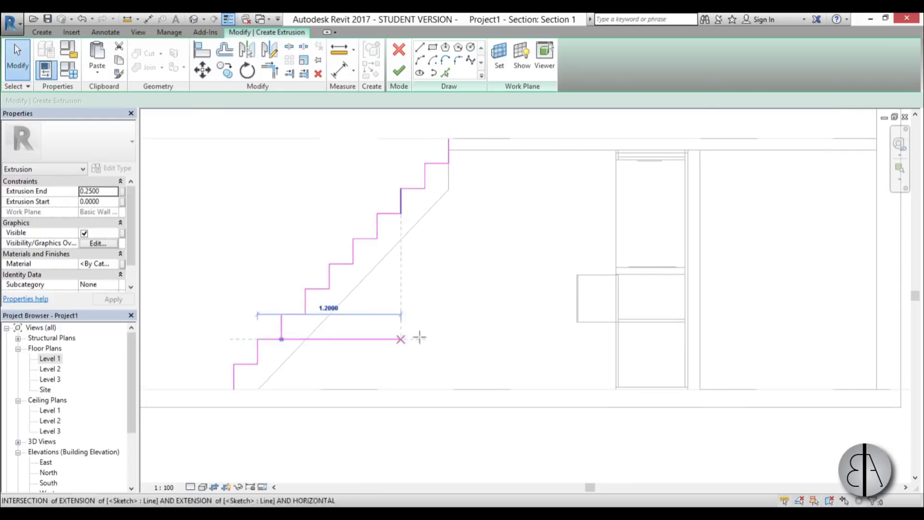
{"action": "left_click_drag", "start_coordinate": [649, 333], "coordinate": [689, 339]}
{"action": "left_click", "coordinate": [433, 295]}
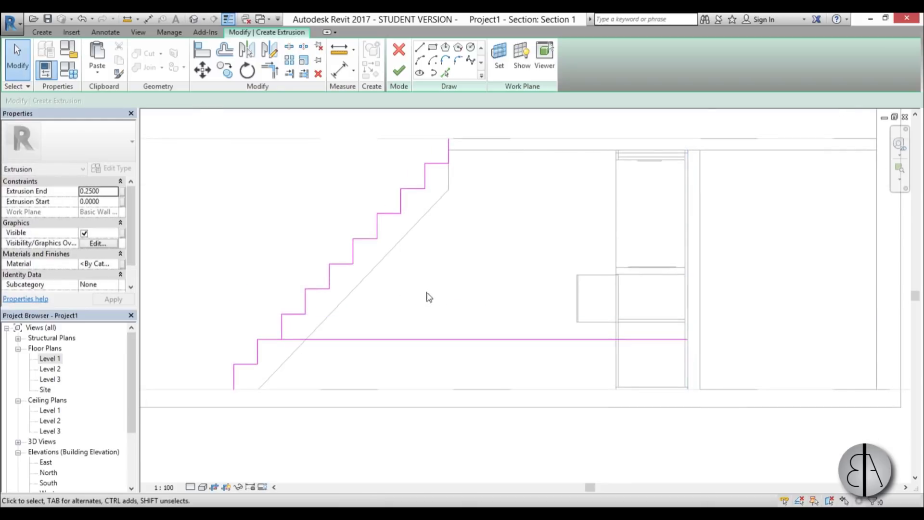
{"action": "left_click", "coordinate": [325, 289]}
{"action": "left_click_drag", "start_coordinate": [330, 289], "coordinate": [688, 289]}
{"action": "left_click", "coordinate": [444, 270]}
Extend the two upper short tread lines out to the wall as shelves.
{"action": "left_click", "coordinate": [366, 239]}
{"action": "left_click_drag", "start_coordinate": [377, 238], "coordinate": [688, 245]}
{"action": "left_click", "coordinate": [415, 198]}
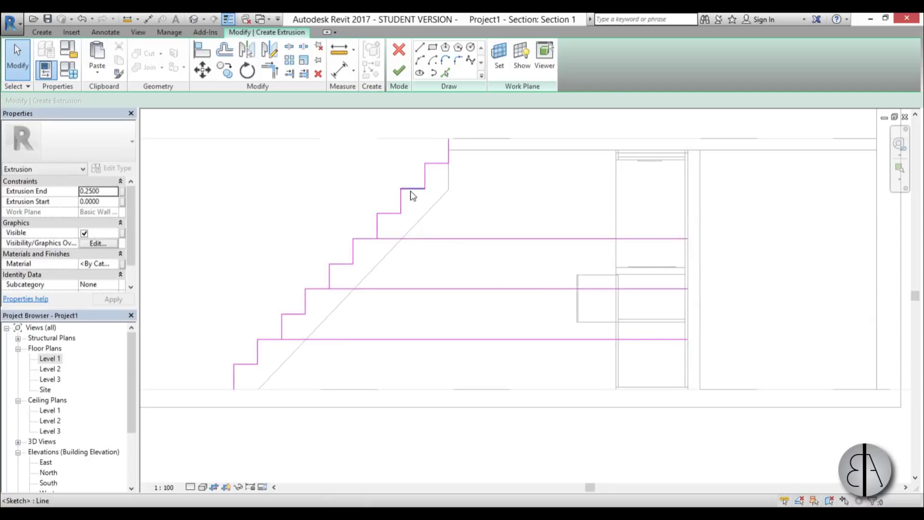
{"action": "left_click", "coordinate": [413, 188]}
{"action": "left_click_drag", "start_coordinate": [425, 188], "coordinate": [426, 192]}
{"action": "left_click_drag", "start_coordinate": [679, 188], "coordinate": [688, 188]}
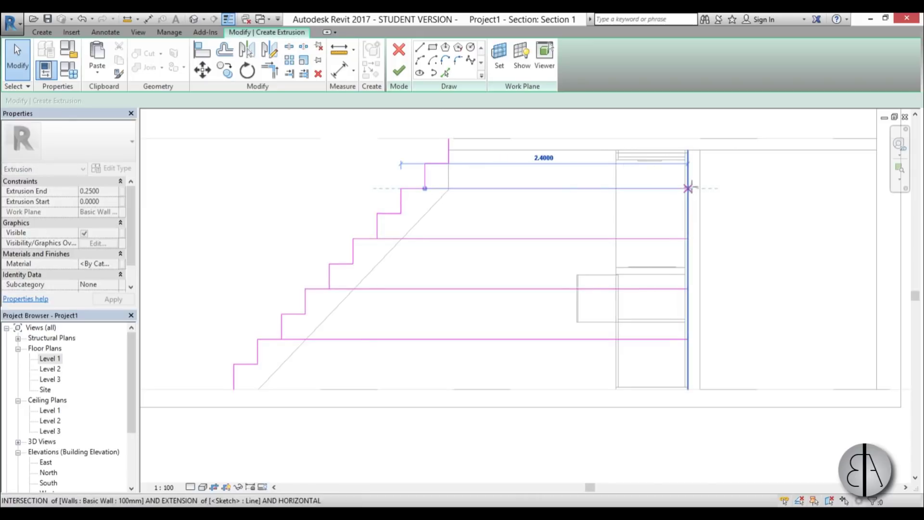
{"action": "left_click", "coordinate": [530, 165]}
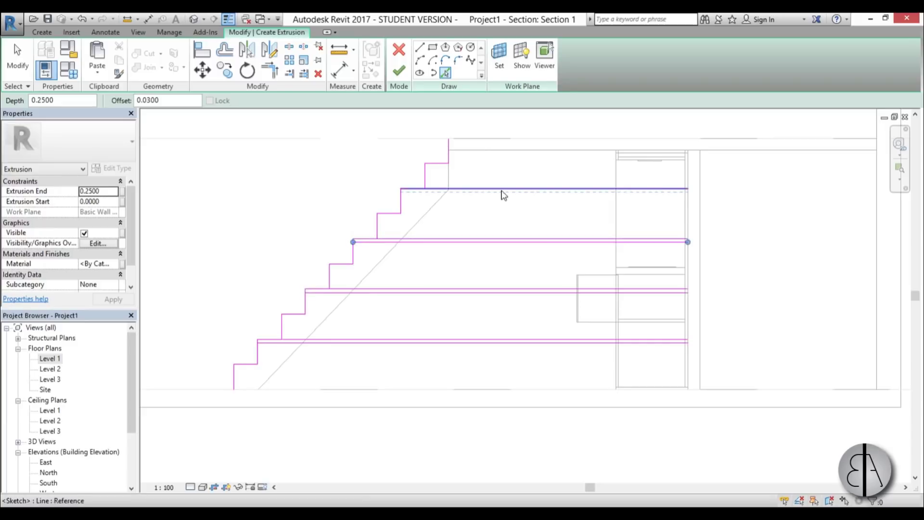
Add a parallel line offset 0.0300 along the bottom riser.
{"action": "scroll", "coordinate": [461, 149], "scroll_direction": "up", "scroll_amount": 5}
{"action": "scroll", "coordinate": [456, 195], "scroll_direction": "down", "scroll_amount": 4}
{"action": "middle_click_drag", "start_coordinate": [427, 267], "coordinate": [558, 180]}
{"action": "scroll", "coordinate": [501, 240], "scroll_direction": "down", "scroll_amount": 2}
{"action": "middle_click_drag", "start_coordinate": [474, 264], "coordinate": [461, 264]}
{"action": "scroll", "coordinate": [420, 286], "scroll_direction": "up", "scroll_amount": 2}
{"action": "scroll", "coordinate": [482, 179], "scroll_direction": "down", "scroll_amount": 1}
{"action": "middle_click_drag", "start_coordinate": [485, 186], "coordinate": [375, 304]}
{"action": "middle_click_drag", "start_coordinate": [407, 331], "coordinate": [568, 133]}
{"action": "scroll", "coordinate": [401, 240], "scroll_direction": "up", "scroll_amount": 4}
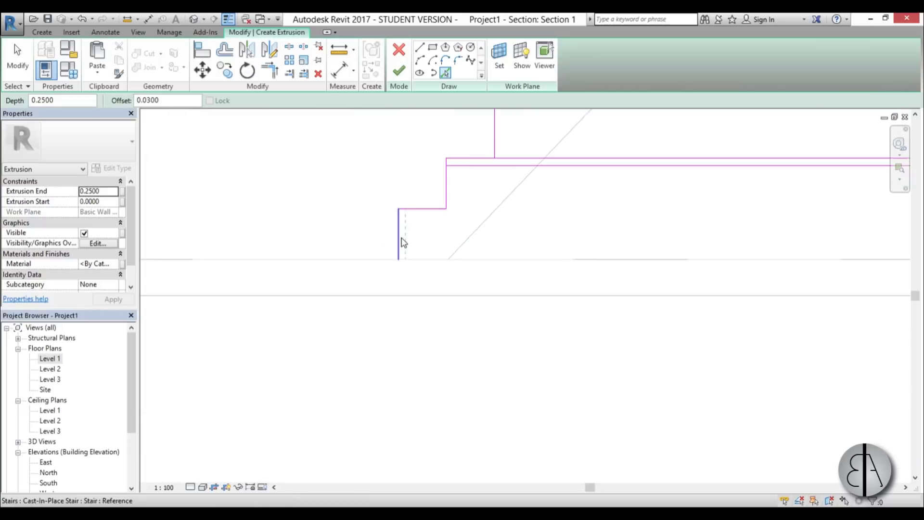
{"action": "left_click", "coordinate": [496, 134]}
Add 0.0300 offset lines along the next riser and the top tread.
{"action": "middle_click_drag", "start_coordinate": [497, 134], "coordinate": [312, 370]}
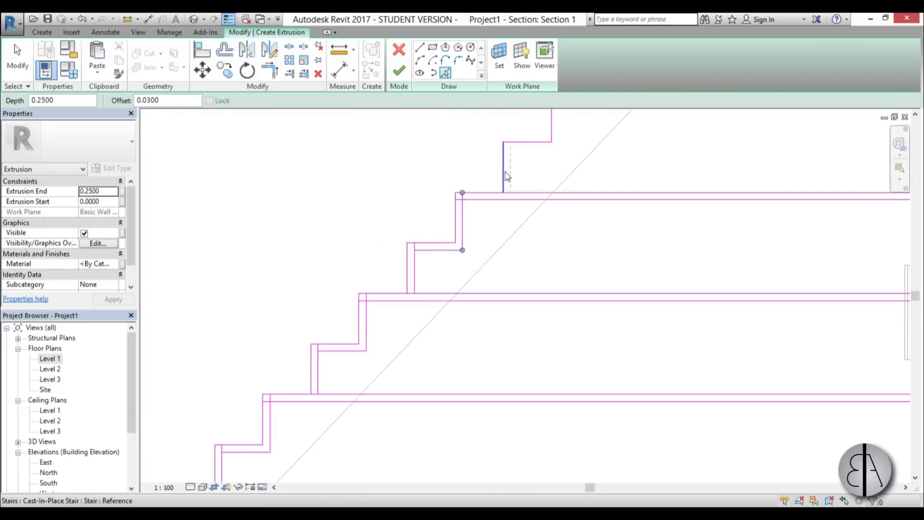
{"action": "middle_click_drag", "start_coordinate": [553, 153], "coordinate": [356, 351]}
{"action": "left_click", "coordinate": [356, 329]}
{"action": "left_click", "coordinate": [440, 239]}
{"action": "key", "text": "Escape"}
{"action": "scroll", "coordinate": [495, 238], "scroll_direction": "down", "scroll_amount": 8}
{"action": "scroll", "coordinate": [313, 339], "scroll_direction": "up", "scroll_amount": 5}
{"action": "middle_click_drag", "start_coordinate": [299, 401], "coordinate": [299, 332]}
{"action": "scroll", "coordinate": [299, 332], "scroll_direction": "up", "scroll_amount": 1}
{"action": "scroll", "coordinate": [452, 333], "scroll_direction": "up", "scroll_amount": 3}
{"action": "scroll", "coordinate": [423, 282], "scroll_direction": "up", "scroll_amount": 1}
{"action": "scroll", "coordinate": [326, 319], "scroll_direction": "up", "scroll_amount": 1}
{"action": "scroll", "coordinate": [405, 317], "scroll_direction": "up", "scroll_amount": 1}
{"action": "scroll", "coordinate": [399, 292], "scroll_direction": "up", "scroll_amount": 1}
{"action": "middle_click_drag", "start_coordinate": [272, 410], "coordinate": [271, 339]}
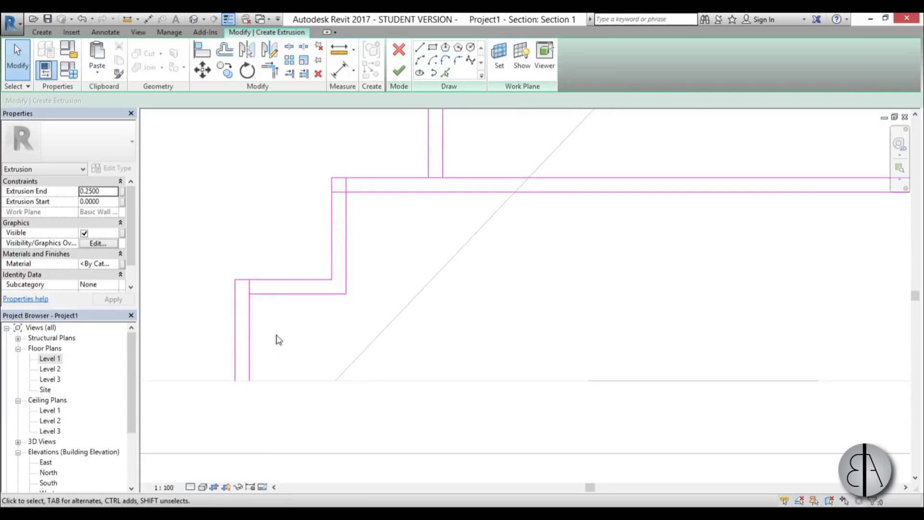
Draw a vertical sketch line from the stair outline down to the floor.
{"action": "left_click", "coordinate": [419, 47]}
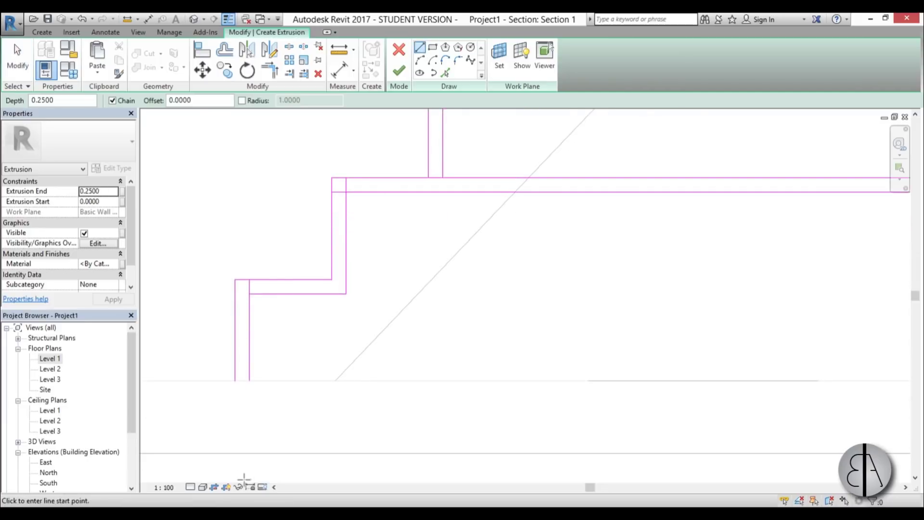
{"action": "left_click", "coordinate": [249, 380]}
{"action": "key", "text": "Escape"}
{"action": "key", "text": "Escape"}
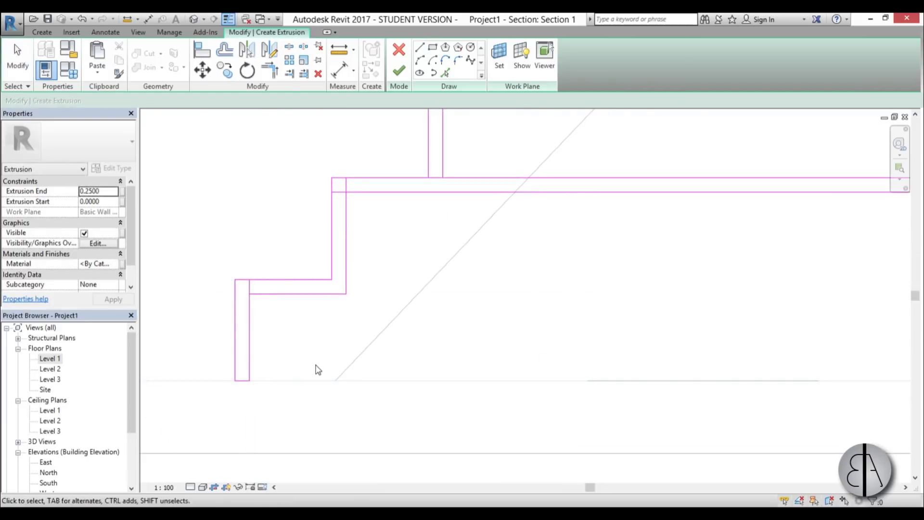
Trim the lower tread line and the new vertical line to a clean corner with TR.
{"action": "key", "text": "t"}
{"action": "key", "text": "r"}
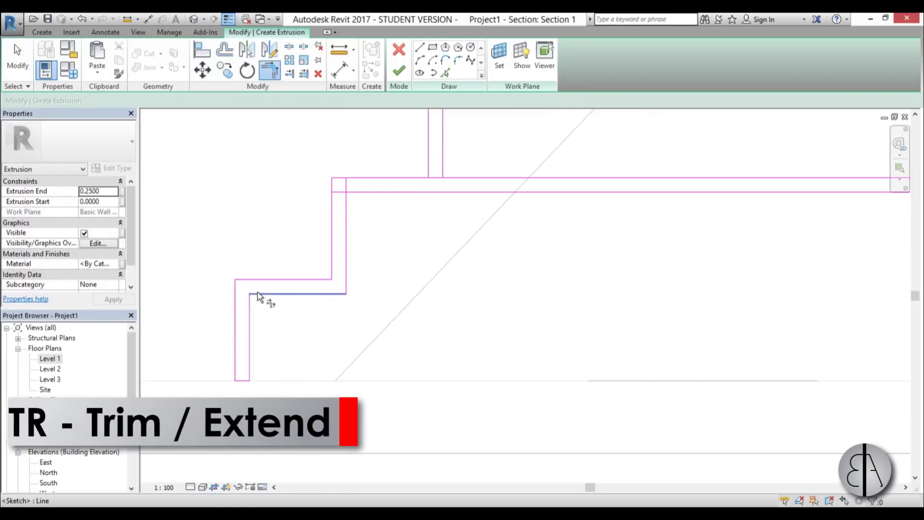
{"action": "left_click", "coordinate": [347, 215]}
{"action": "left_click", "coordinate": [359, 193]}
{"action": "middle_click_drag", "start_coordinate": [434, 226], "coordinate": [421, 298]}
{"action": "key", "text": "Escape"}
Split the long tread line at the riser using SL.
{"action": "key", "text": "s"}
{"action": "key", "text": "l"}
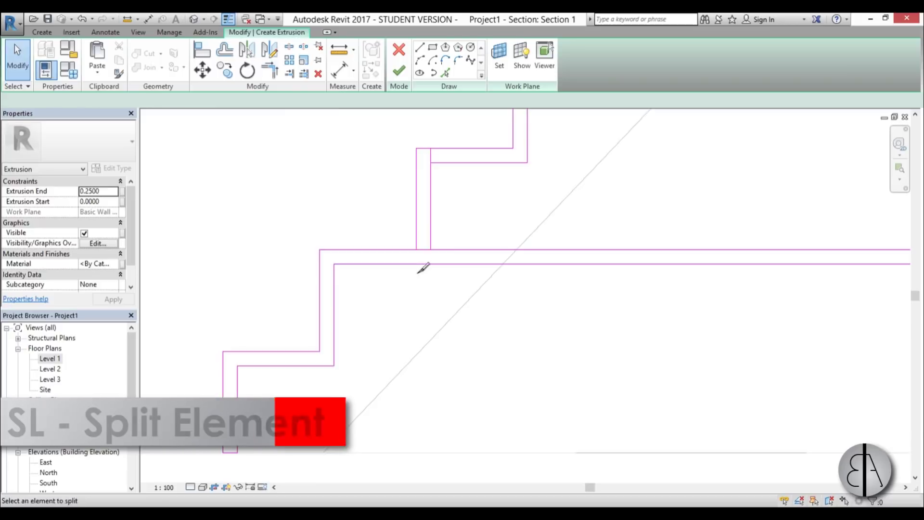
{"action": "scroll", "coordinate": [426, 246], "scroll_direction": "up", "scroll_amount": 4}
{"action": "left_click", "coordinate": [440, 251]}
{"action": "key", "text": "Escape"}
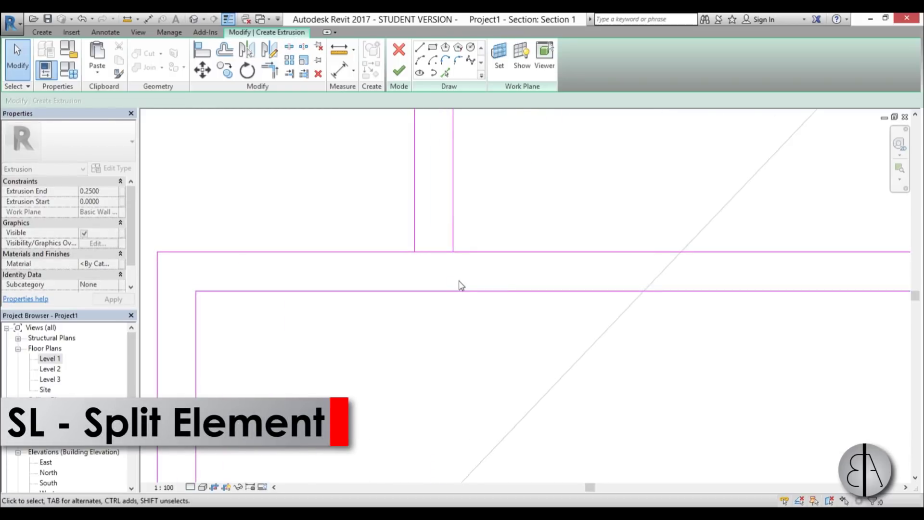
{"action": "key", "text": "t"}
{"action": "key", "text": "r"}
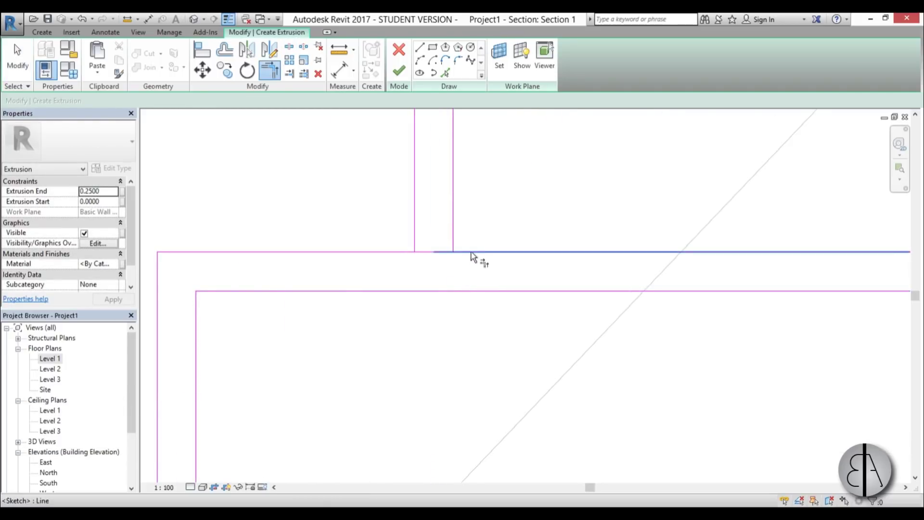
{"action": "scroll", "coordinate": [400, 278], "scroll_direction": "down", "scroll_amount": 5}
{"action": "key", "text": "Escape"}
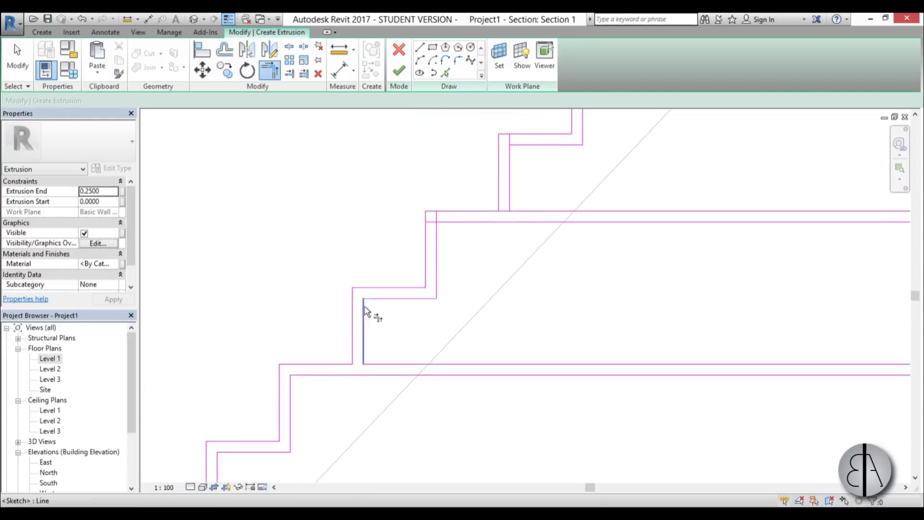
Trim the two inner step corners between the riser and tread lines.
{"action": "key", "text": "t"}
{"action": "key", "text": "r"}
{"action": "middle_click_drag", "start_coordinate": [531, 182], "coordinate": [538, 204]}
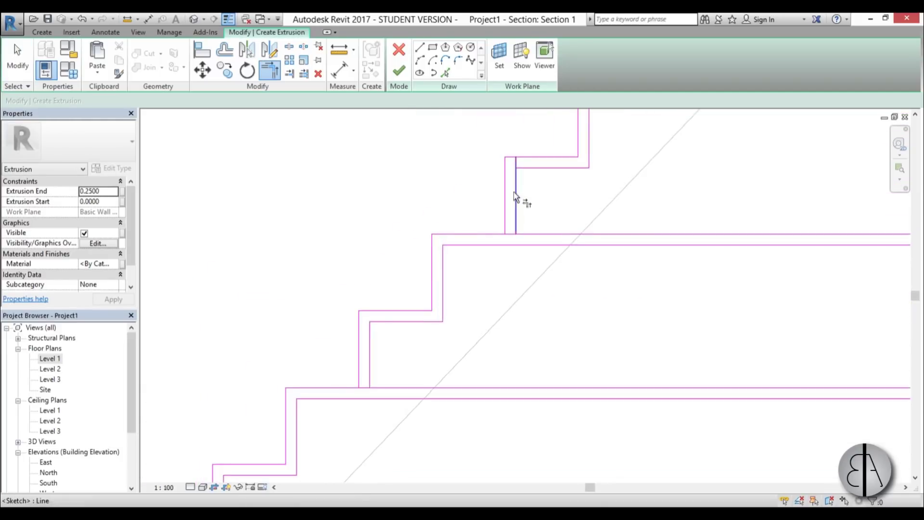
{"action": "left_click", "coordinate": [515, 195]}
{"action": "left_click", "coordinate": [539, 167]}
{"action": "scroll", "coordinate": [539, 167], "scroll_direction": "down", "scroll_amount": 2}
{"action": "middle_click_drag", "start_coordinate": [539, 167], "coordinate": [402, 312]}
{"action": "left_click", "coordinate": [474, 241]}
{"action": "scroll", "coordinate": [502, 180], "scroll_direction": "up", "scroll_amount": 3}
Draw a short line at the top step and move it down into place.
{"action": "key", "text": "Escape"}
{"action": "key", "text": "l"}
{"action": "key", "text": "i"}
{"action": "left_click", "coordinate": [516, 173]}
{"action": "left_click", "coordinate": [531, 174]}
{"action": "key", "text": "Escape"}
{"action": "scroll", "coordinate": [527, 173], "scroll_direction": "up", "scroll_amount": 2}
{"action": "left_click_drag", "start_coordinate": [523, 170], "coordinate": [519, 268]}
{"action": "scroll", "coordinate": [481, 217], "scroll_direction": "down", "scroll_amount": 7}
Split the next tread line where it meets the riser.
{"action": "key", "text": "Escape"}
{"action": "scroll", "coordinate": [445, 241], "scroll_direction": "up", "scroll_amount": 3}
{"action": "key", "text": "s"}
{"action": "key", "text": "l"}
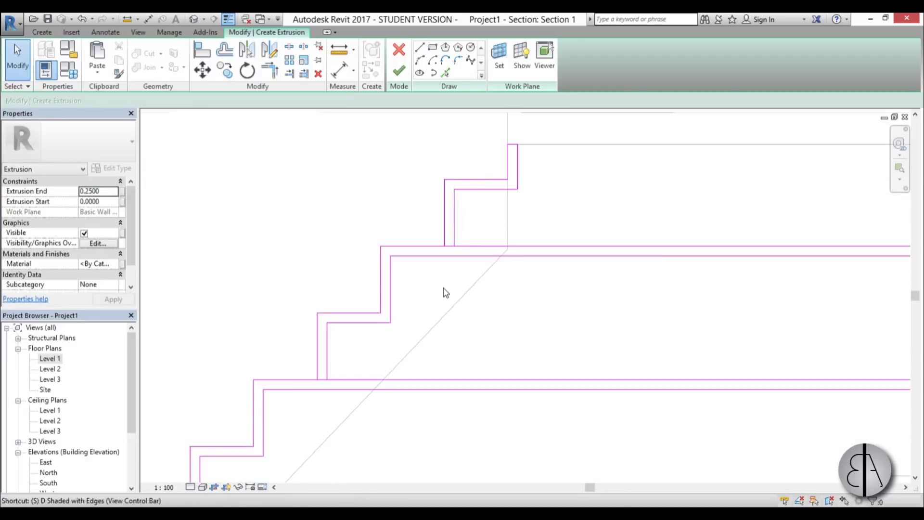
{"action": "scroll", "coordinate": [448, 253], "scroll_direction": "up", "scroll_amount": 3}
{"action": "left_click", "coordinate": [461, 235]}
{"action": "scroll", "coordinate": [457, 212], "scroll_direction": "down", "scroll_amount": 4}
{"action": "middle_click_drag", "start_coordinate": [375, 301], "coordinate": [362, 296]}
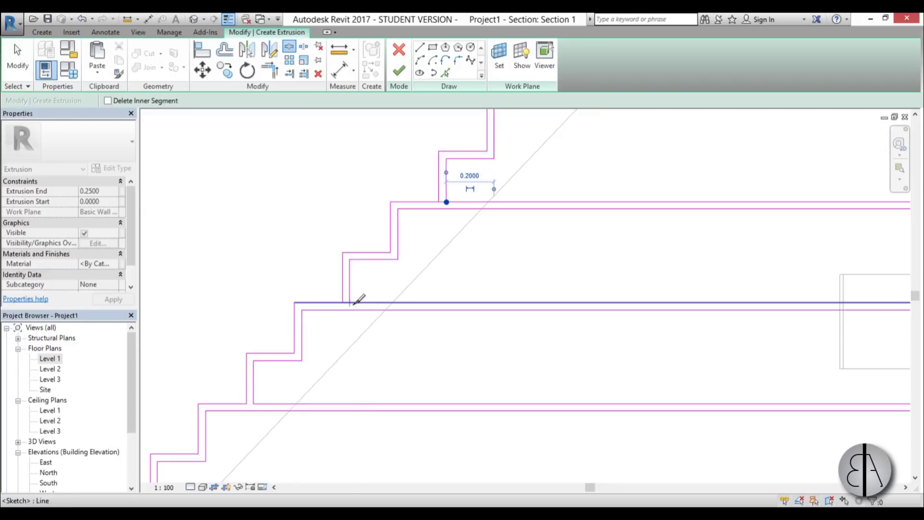
{"action": "key", "text": "Escape"}
Draw the first closing line across the open line ends at the floor.
{"action": "middle_click_drag", "start_coordinate": [511, 173], "coordinate": [395, 304]}
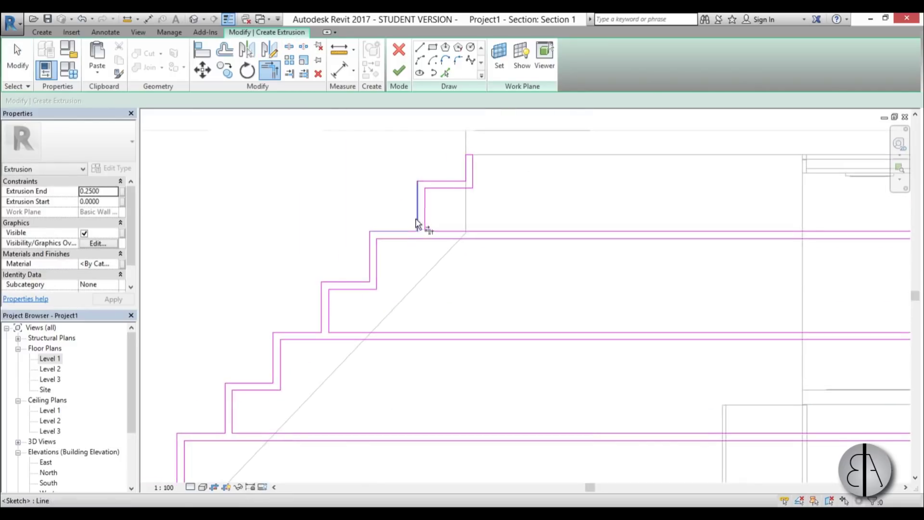
{"action": "scroll", "coordinate": [373, 183], "scroll_direction": "down", "scroll_amount": 3}
{"action": "key", "text": "Escape"}
{"action": "key", "text": "l"}
{"action": "key", "text": "i"}
{"action": "scroll", "coordinate": [659, 186], "scroll_direction": "up", "scroll_amount": 3}
{"action": "left_click", "coordinate": [647, 228]}
{"action": "left_click", "coordinate": [647, 236]}
{"action": "middle_click_drag", "start_coordinate": [645, 347], "coordinate": [552, 179]}
{"action": "scroll", "coordinate": [554, 180], "scroll_direction": "up", "scroll_amount": 1}
{"action": "left_click", "coordinate": [555, 346]}
Close the second pair of open ends with a short line.
{"action": "middle_click_drag", "start_coordinate": [538, 474], "coordinate": [504, 263]}
{"action": "left_click", "coordinate": [520, 278]}
{"action": "left_click", "coordinate": [520, 288]}
{"action": "scroll", "coordinate": [595, 282], "scroll_direction": "down", "scroll_amount": 5}
{"action": "middle_click_drag", "start_coordinate": [446, 221], "coordinate": [511, 278]}
{"action": "key", "text": "Escape"}
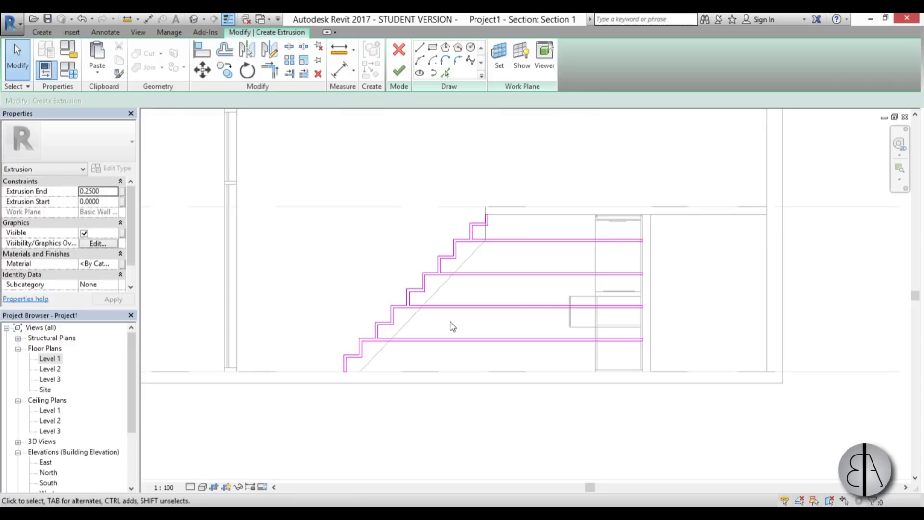
Finish the sketch, then deepen the extrusion to 0.9575 in the Level 1 plan.
{"action": "left_click", "coordinate": [396, 75]}
{"action": "double_click", "coordinate": [48, 359]}
{"action": "scroll", "coordinate": [468, 326], "scroll_direction": "up", "scroll_amount": 5}
{"action": "left_click_drag", "start_coordinate": [468, 326], "coordinate": [470, 258]}
{"action": "scroll", "coordinate": [272, 267], "scroll_direction": "up", "scroll_amount": 5}
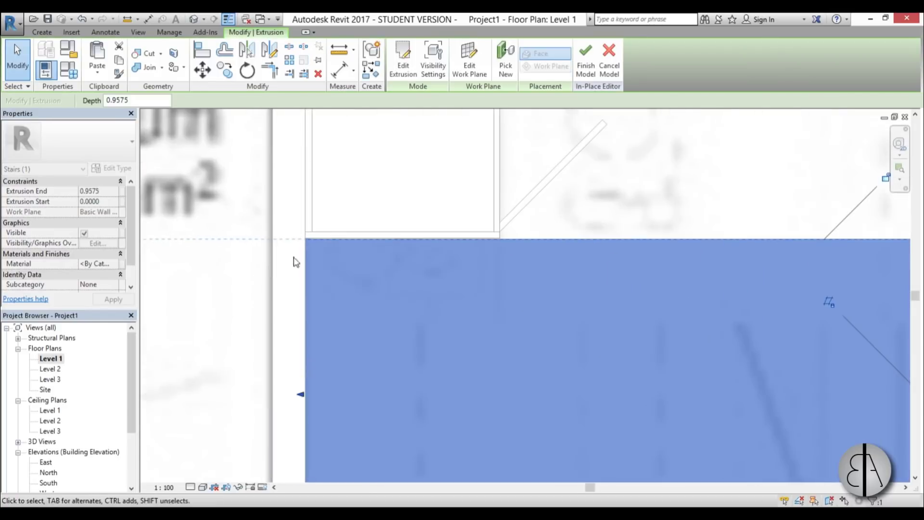
{"action": "scroll", "coordinate": [309, 238], "scroll_direction": "down", "scroll_amount": 5}
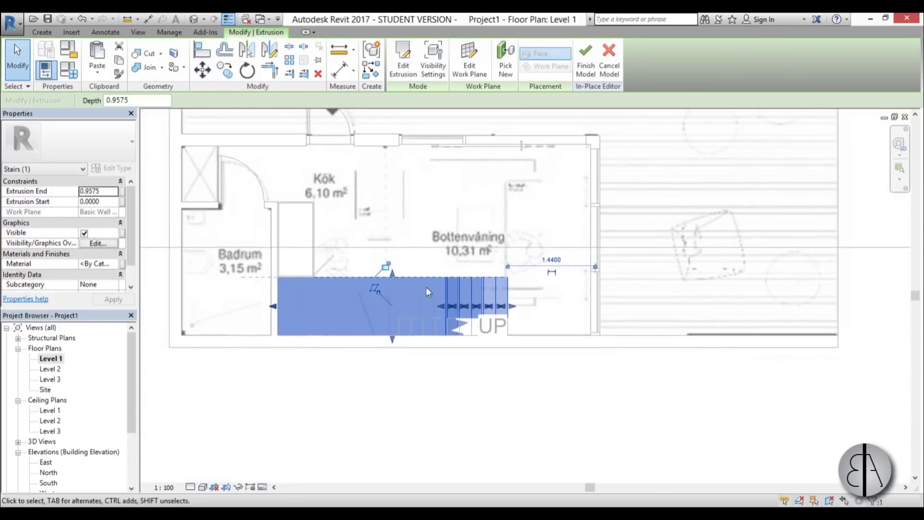
Finish the in-place stair model and orbit it in the default 3D view.
{"action": "left_click", "coordinate": [586, 63]}
{"action": "scroll", "coordinate": [414, 336], "scroll_direction": "up", "scroll_amount": 5}
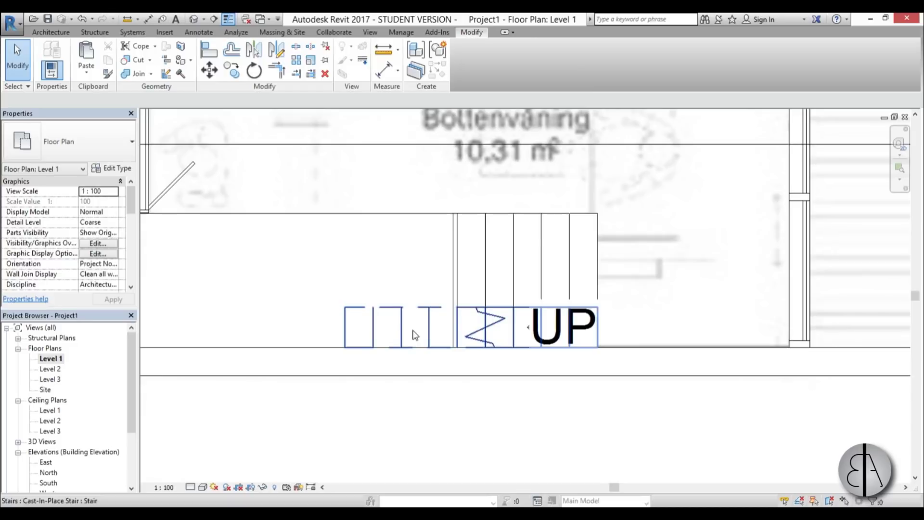
{"action": "left_click", "coordinate": [414, 332]}
{"action": "key", "text": "Escape"}
{"action": "scroll", "coordinate": [419, 314], "scroll_direction": "down", "scroll_amount": 5}
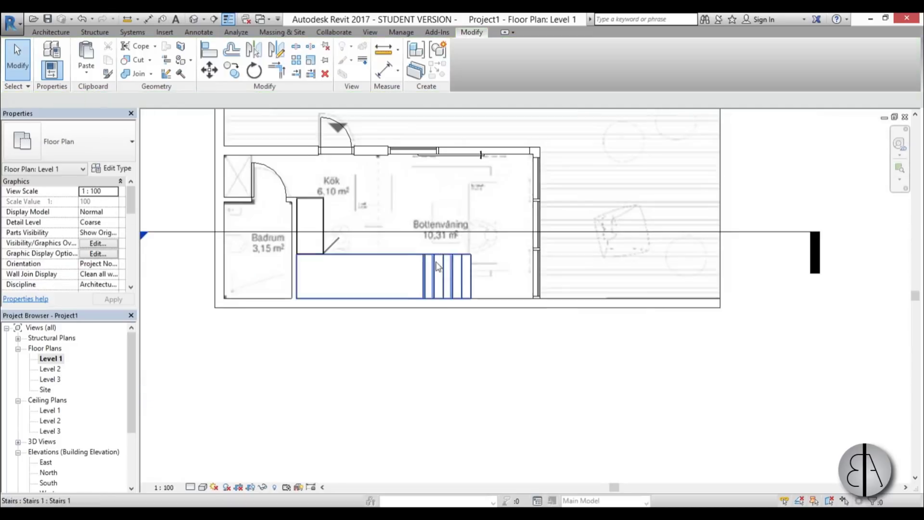
{"action": "left_click", "coordinate": [193, 20]}
{"action": "middle_click_drag", "start_coordinate": [532, 367], "coordinate": [579, 359], "text": "shift"}
{"action": "scroll", "coordinate": [448, 308], "scroll_direction": "up", "scroll_amount": 3}
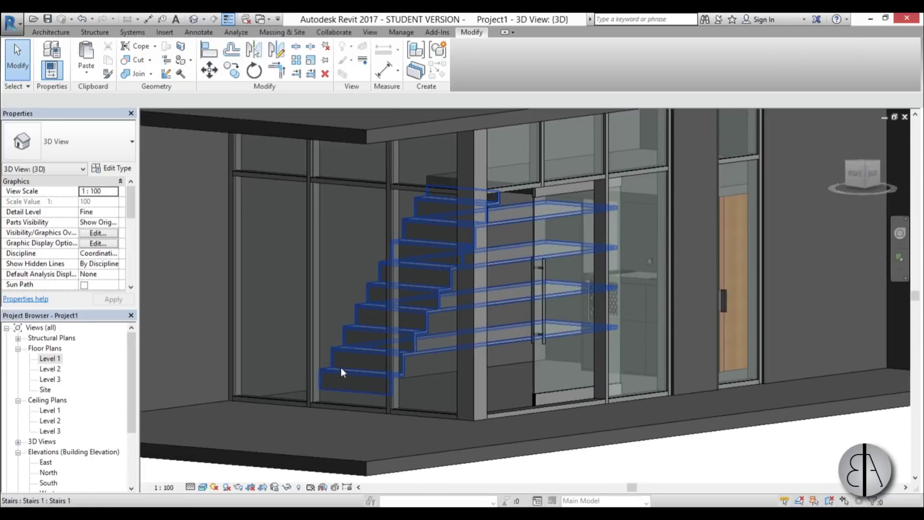
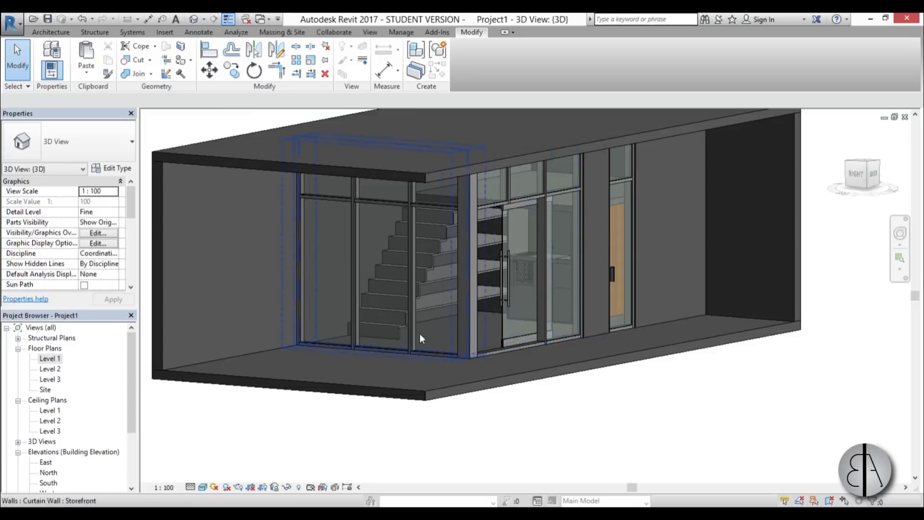
{"action": "middle_click_drag", "start_coordinate": [481, 324], "coordinate": [444, 291], "text": "shift"}
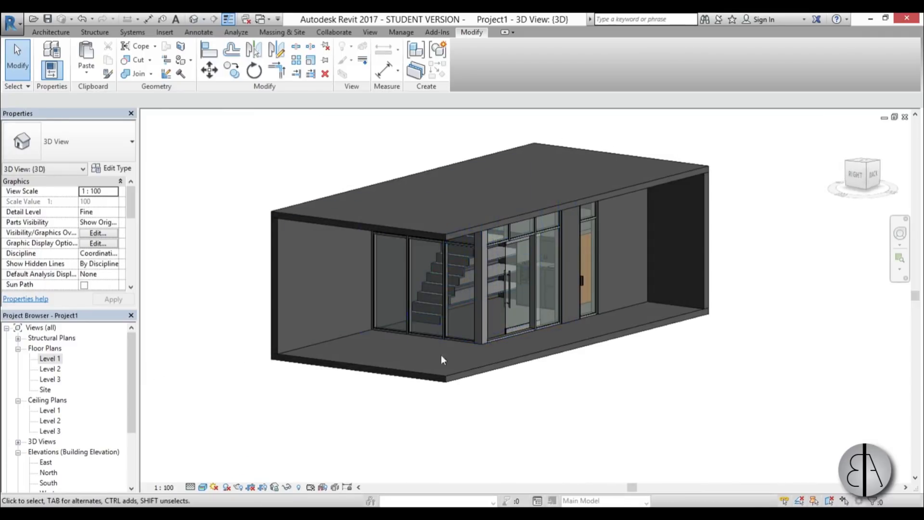
{"action": "middle_click_drag", "start_coordinate": [516, 428], "coordinate": [501, 417], "text": "shift"}
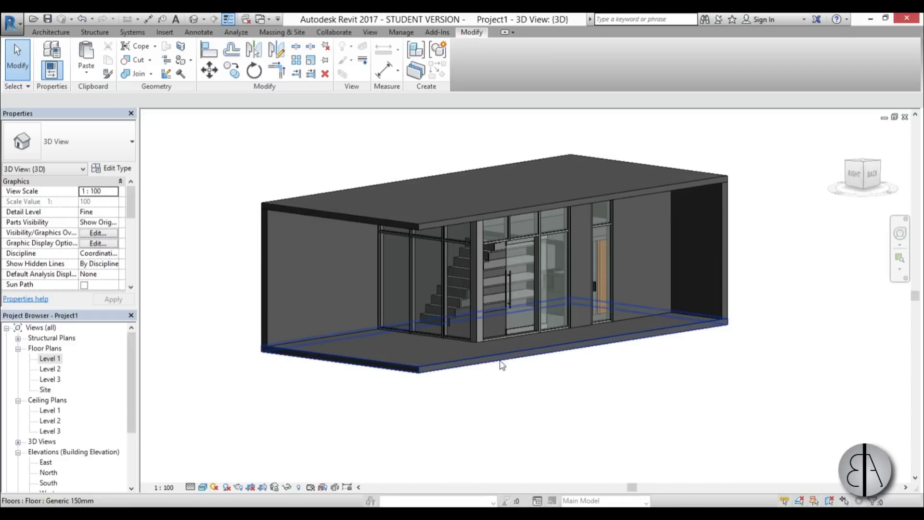
{"action": "middle_click_drag", "start_coordinate": [486, 358], "coordinate": [518, 370], "text": "shift"}
{"action": "scroll", "coordinate": [390, 323], "scroll_direction": "up", "scroll_amount": 2}
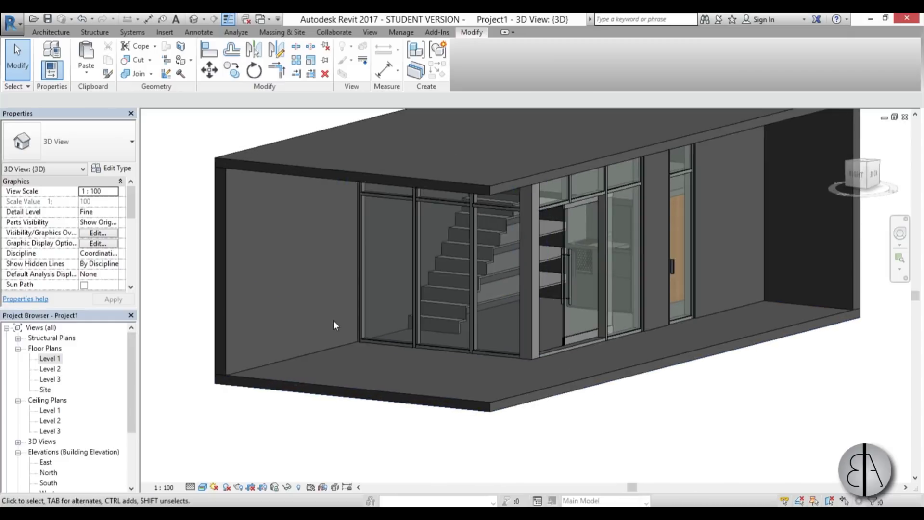
{"action": "scroll", "coordinate": [328, 295], "scroll_direction": "down", "scroll_amount": 3}
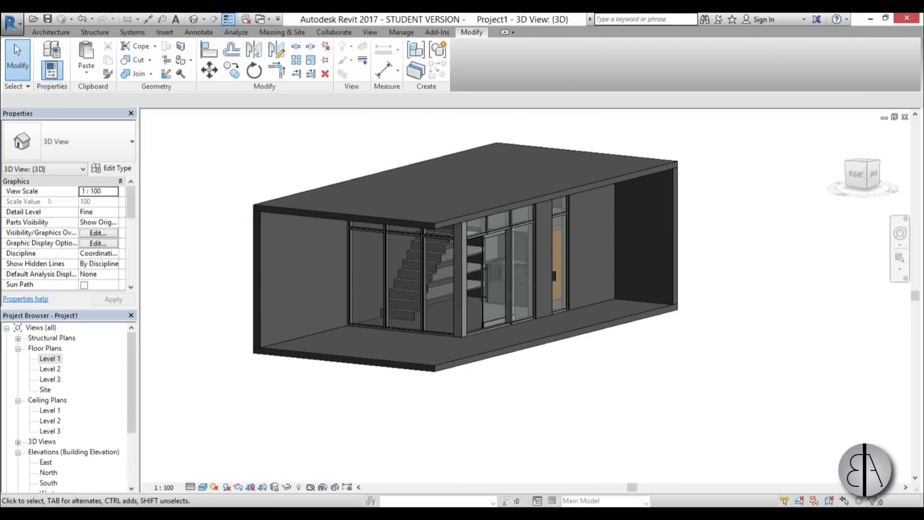
{"action": "scroll", "coordinate": [306, 287], "scroll_direction": "up", "scroll_amount": 2}
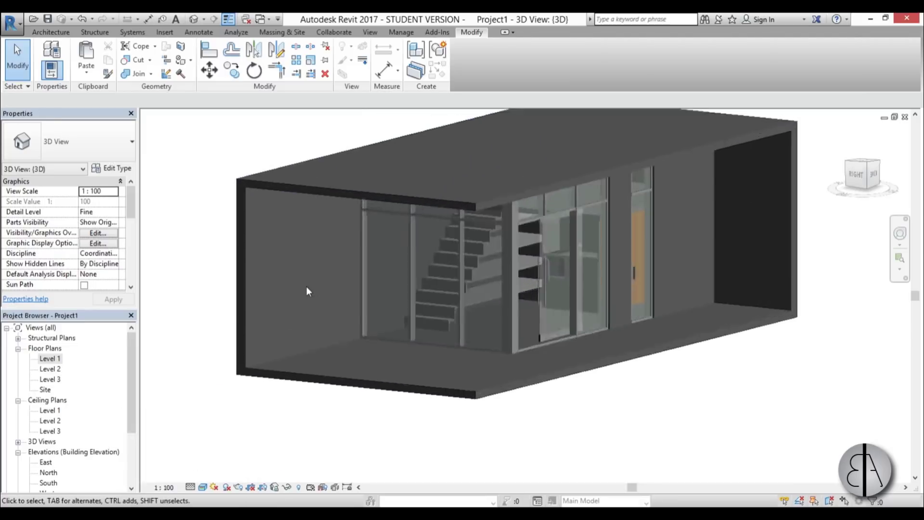
{"action": "scroll", "coordinate": [307, 286], "scroll_direction": "up", "scroll_amount": 1}
{"action": "middle_click_drag", "start_coordinate": [306, 287], "coordinate": [306, 280], "text": "shift"}
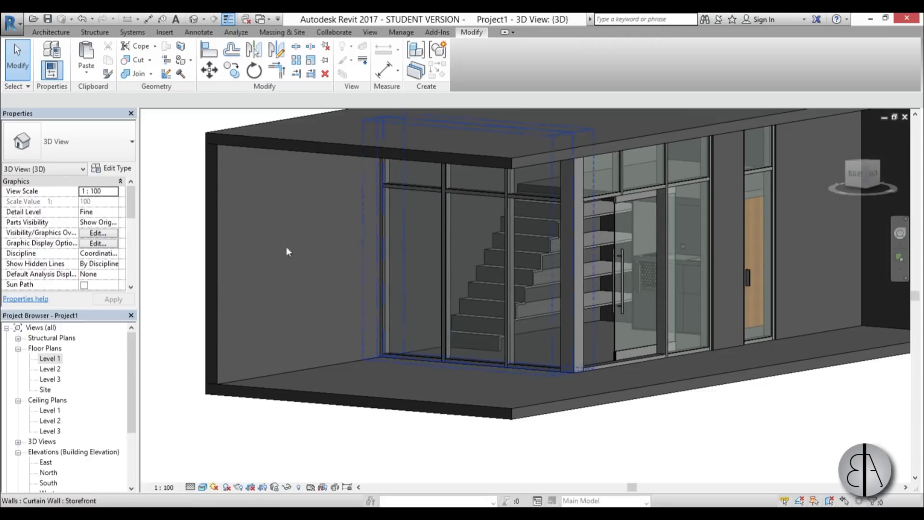
{"action": "scroll", "coordinate": [361, 380], "scroll_direction": "down", "scroll_amount": 3}
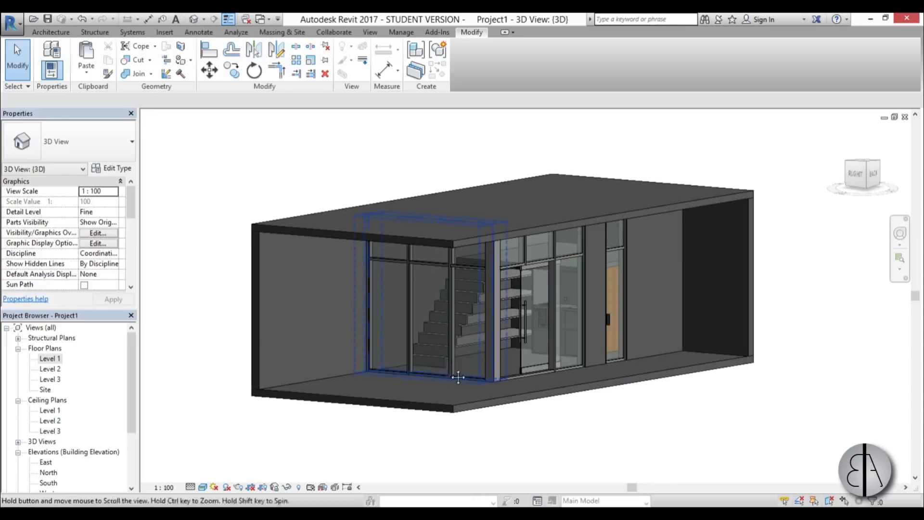
{"action": "scroll", "coordinate": [434, 399], "scroll_direction": "up", "scroll_amount": 5}
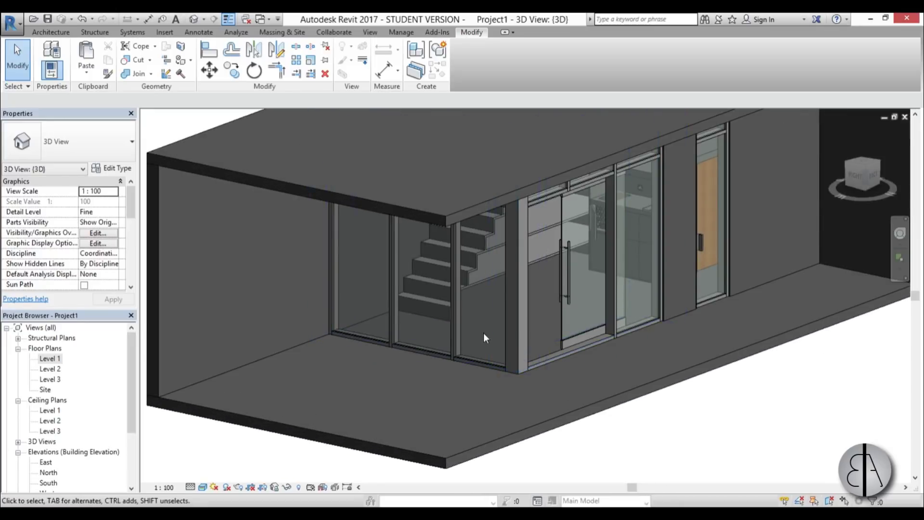
{"action": "scroll", "coordinate": [483, 332], "scroll_direction": "down", "scroll_amount": 3}
{"action": "middle_click_drag", "start_coordinate": [582, 436], "coordinate": [593, 417], "text": "shift"}
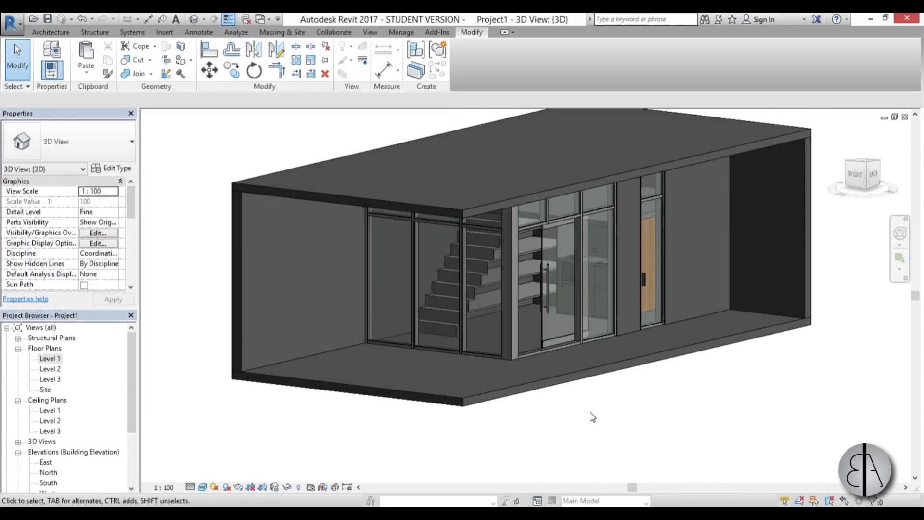
{"action": "left_click", "coordinate": [243, 320]}
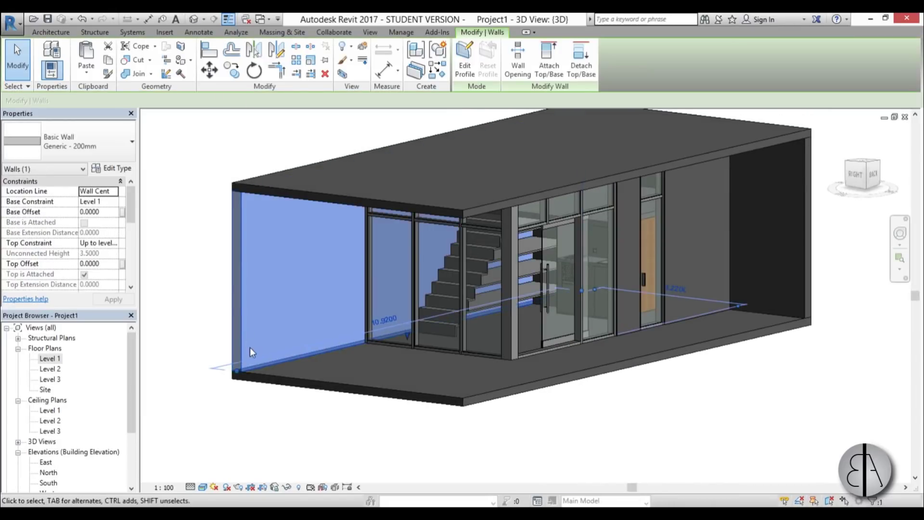
Insert a layer in the Generic - 200mm structure, set the structure layer to 0.3000, and browse materials.
{"action": "left_click", "coordinate": [112, 168]}
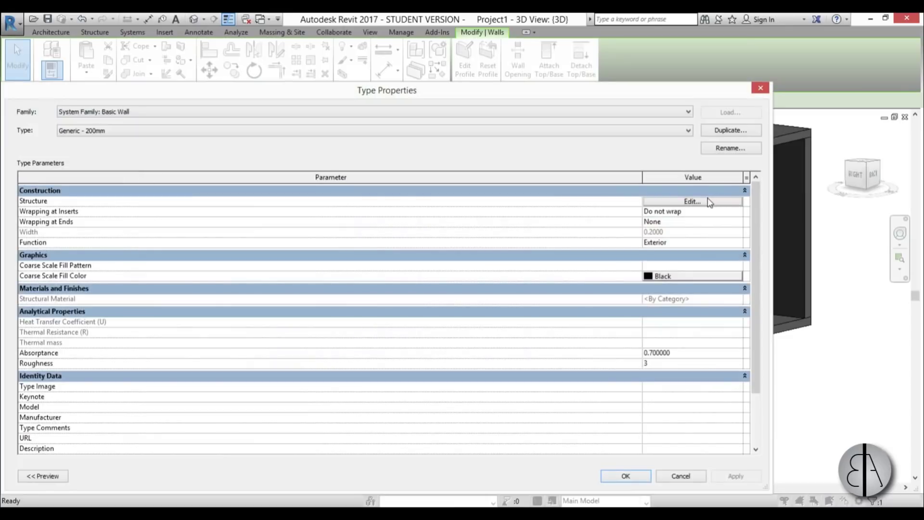
{"action": "left_click", "coordinate": [709, 202]}
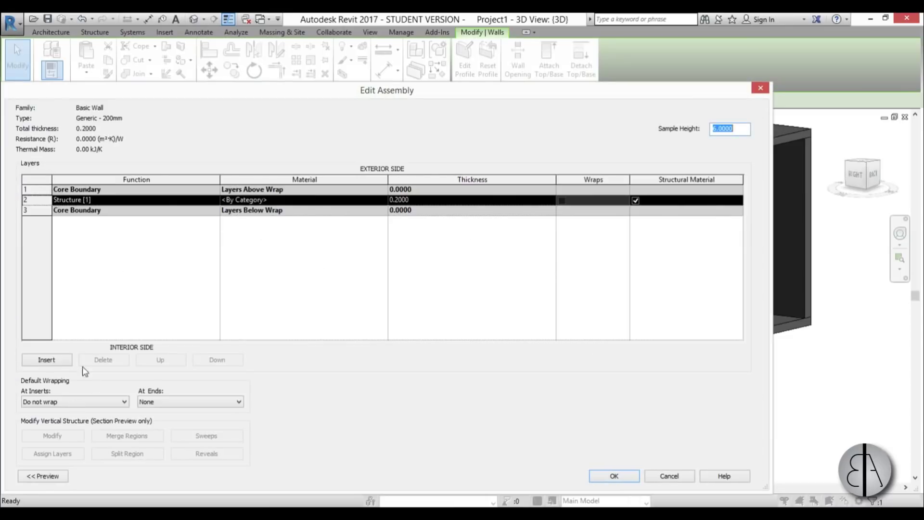
{"action": "left_click", "coordinate": [47, 360]}
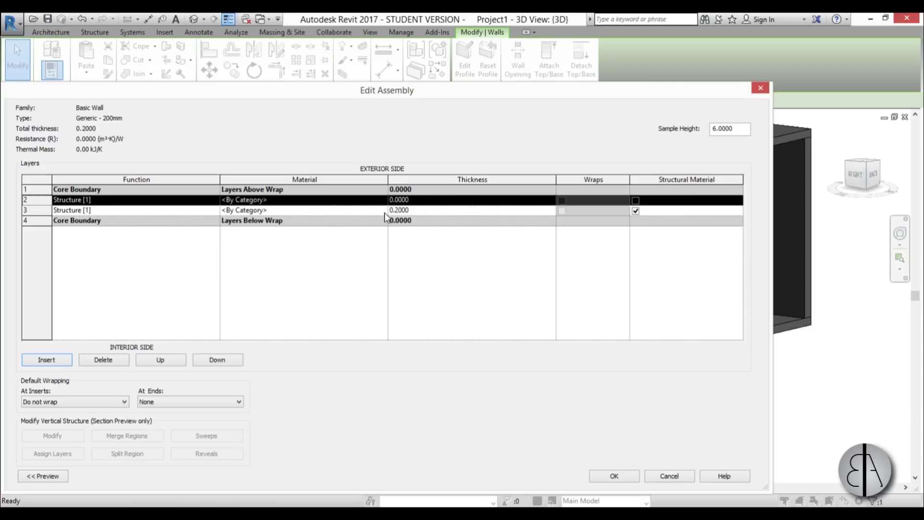
{"action": "left_click", "coordinate": [421, 210]}
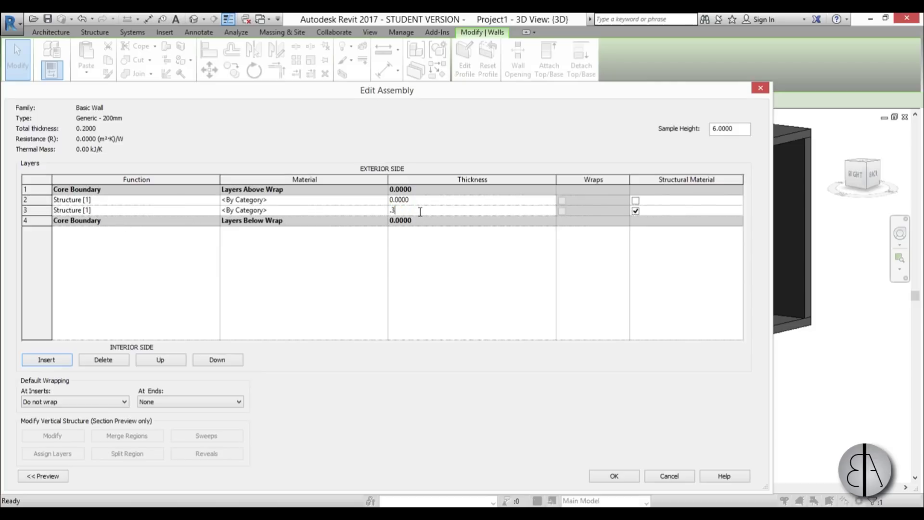
{"action": "type", "text": ".3"}
{"action": "key", "text": "Tab"}
{"action": "left_click", "coordinate": [385, 210]}
{"action": "left_click", "coordinate": [383, 210]}
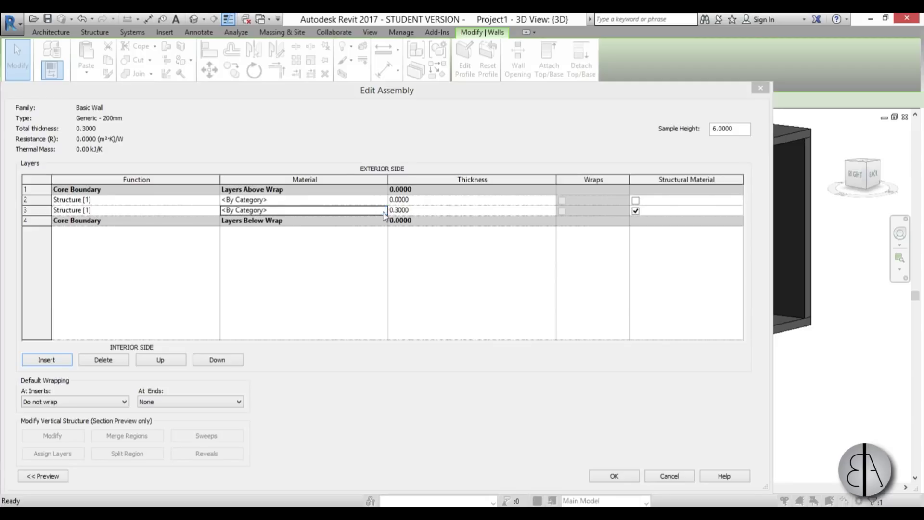
{"action": "left_click", "coordinate": [197, 43]}
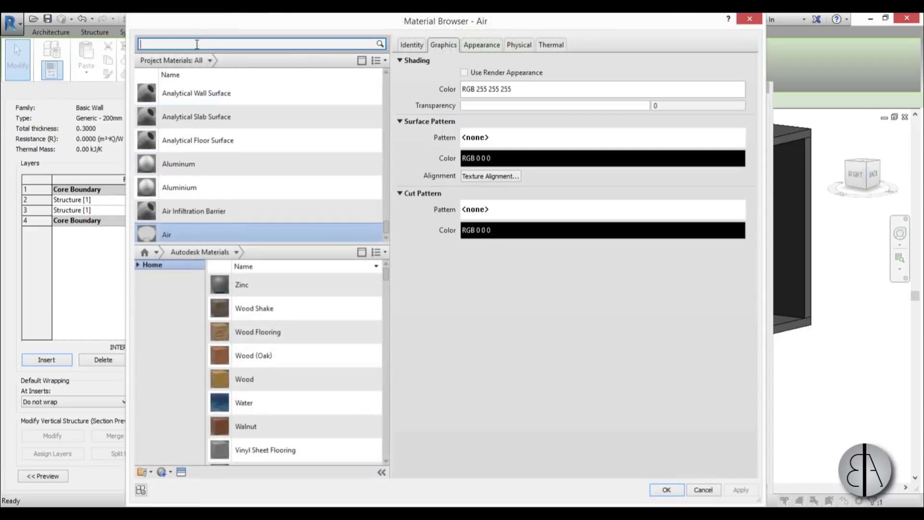
Search 'blac' and assign Damp-proofing to the 0.3000 structure layer.
{"action": "type", "text": "black"}
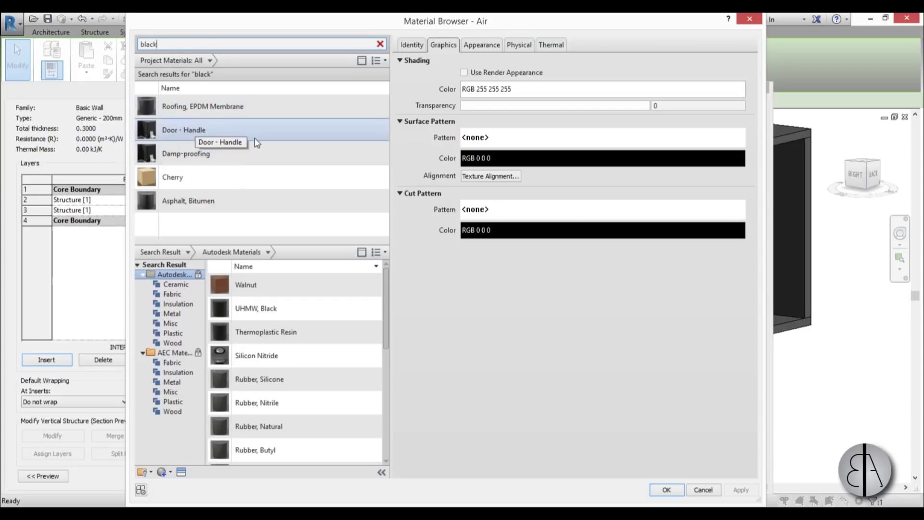
{"action": "left_click", "coordinate": [207, 158]}
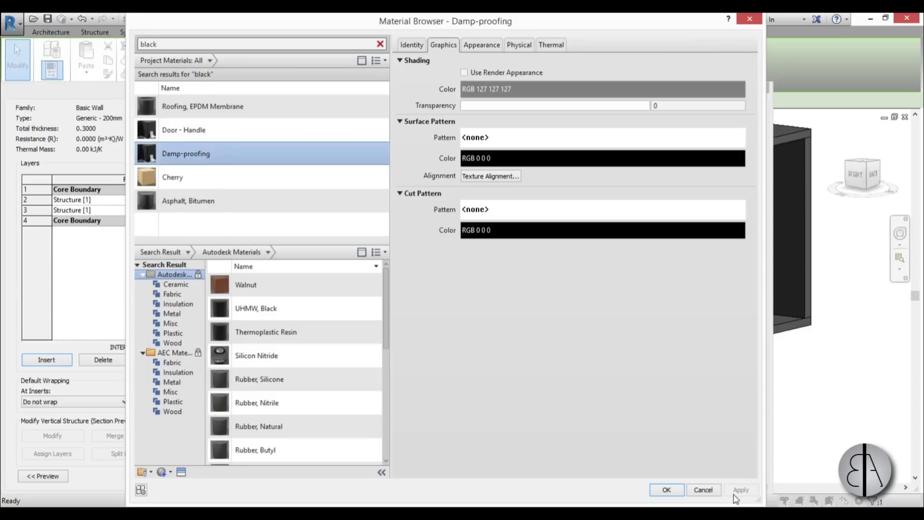
{"action": "left_click", "coordinate": [669, 490]}
Give the new exterior layer the Gypsum Wall Board material.
{"action": "left_click", "coordinate": [383, 210]}
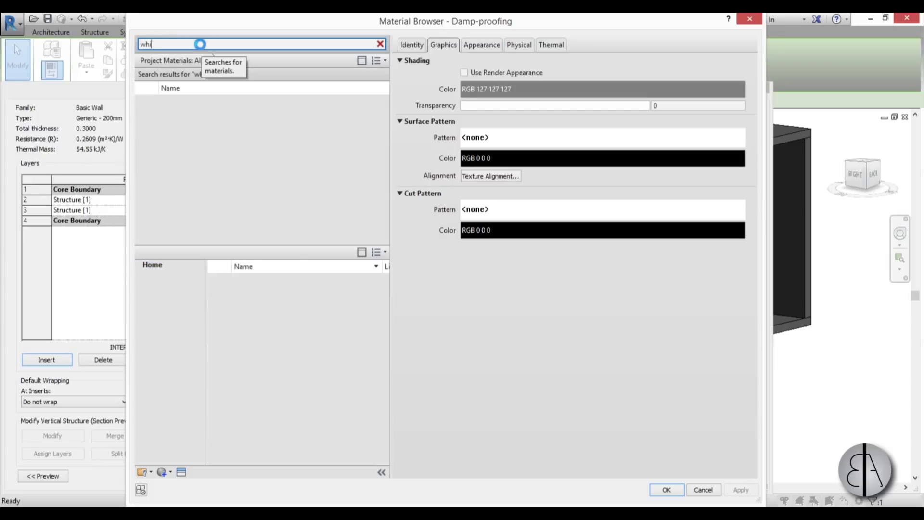
{"action": "type", "text": "te"}
{"action": "left_click", "coordinate": [209, 112]}
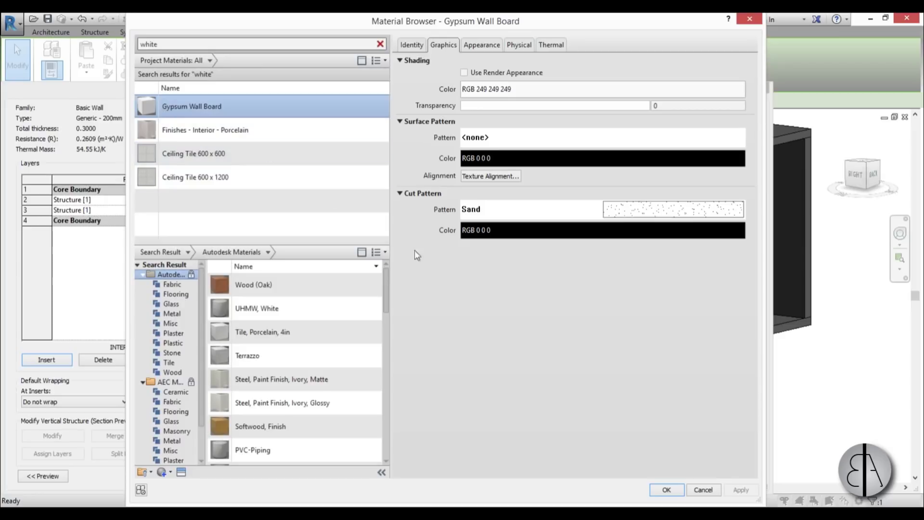
{"action": "left_click", "coordinate": [664, 489]}
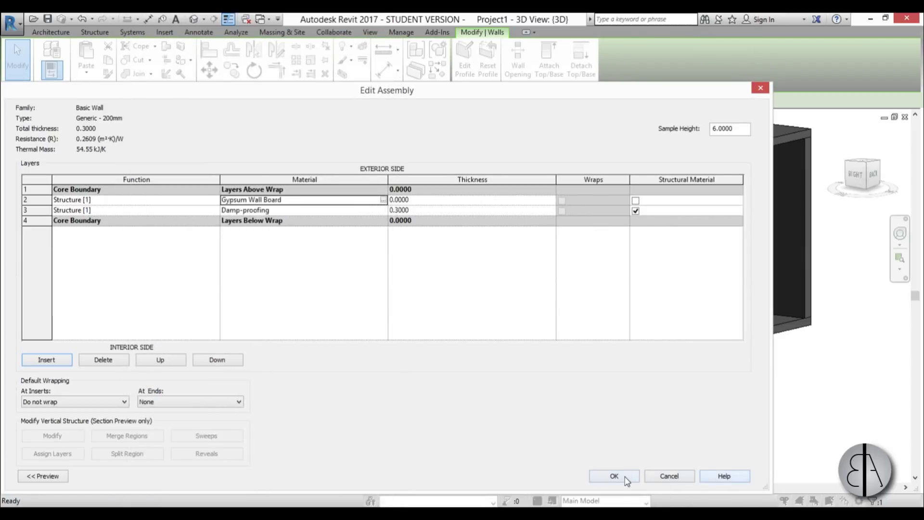
Set the Gypsum Wall Board layer to 0.0200 thick and apply the wall type changes.
{"action": "left_click", "coordinate": [429, 199]}
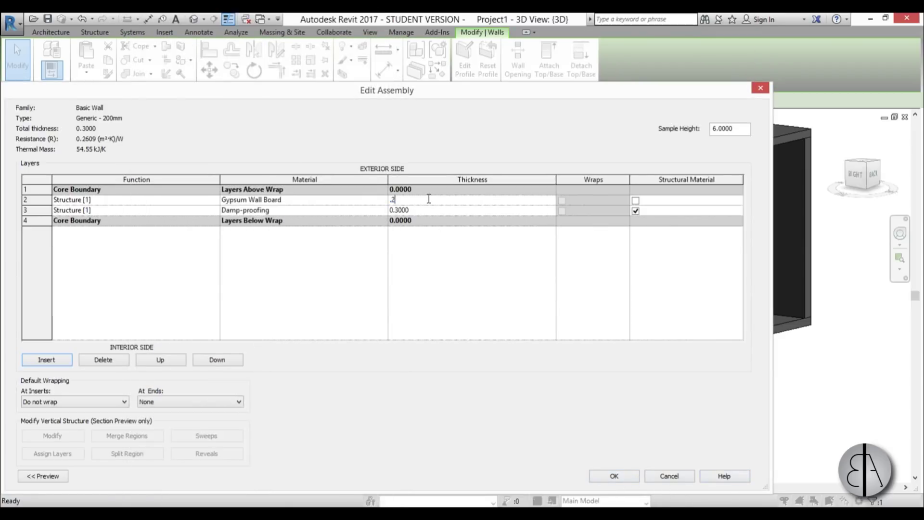
{"action": "key", "text": "Tab"}
{"action": "left_click", "coordinate": [432, 198]}
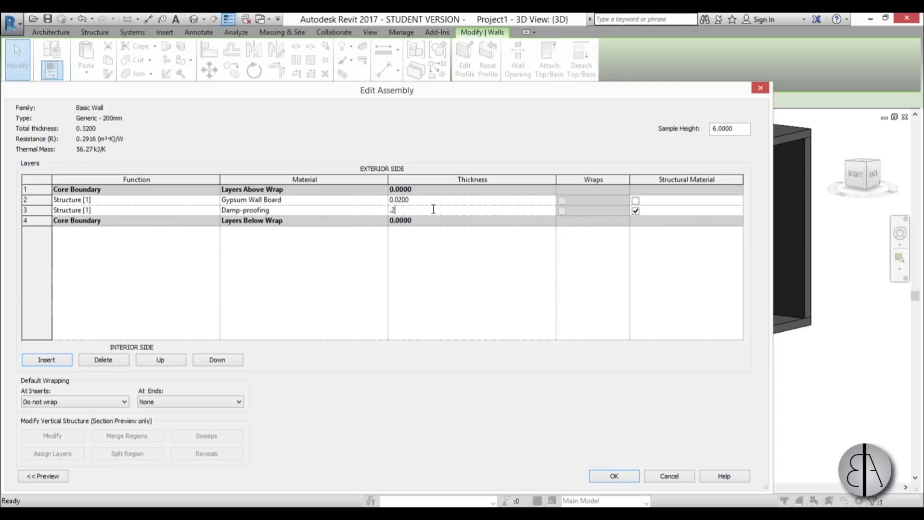
{"action": "left_click", "coordinate": [613, 477]}
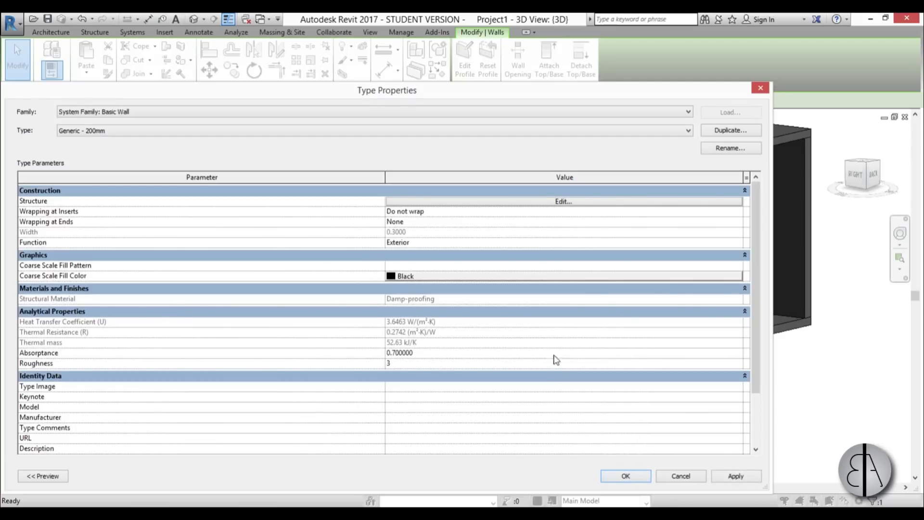
{"action": "left_click", "coordinate": [642, 479]}
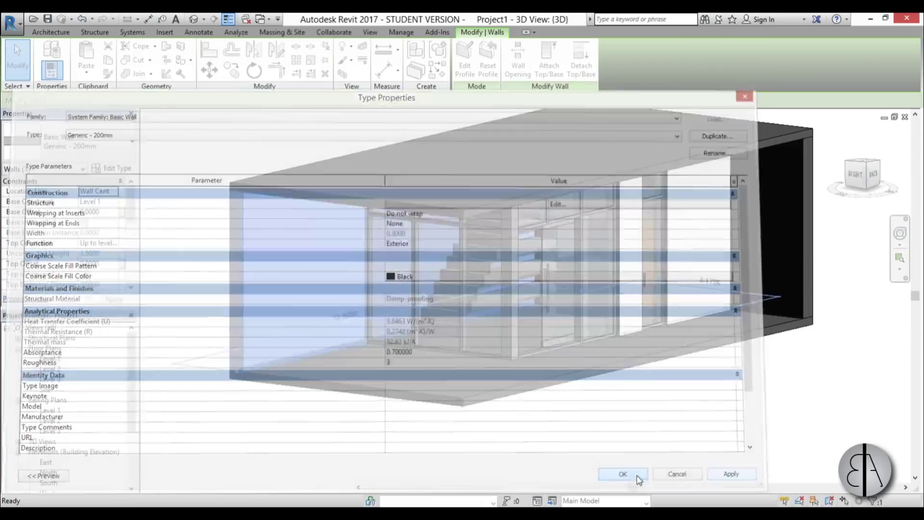
{"action": "left_click", "coordinate": [621, 446]}
{"action": "left_click", "coordinate": [242, 288]}
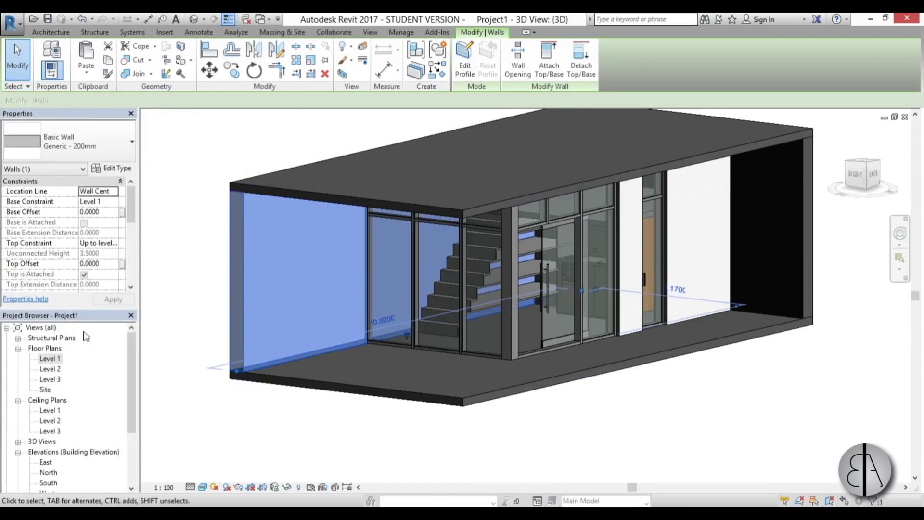
{"action": "double_click", "coordinate": [49, 358]}
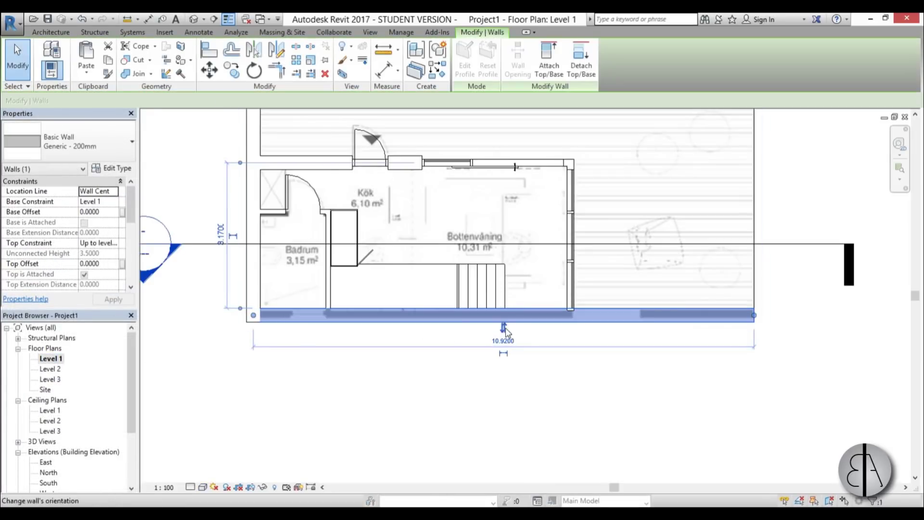
Flip the left vertical wall's inside and outside faces in the Level 1 plan.
{"action": "left_click", "coordinate": [253, 202]}
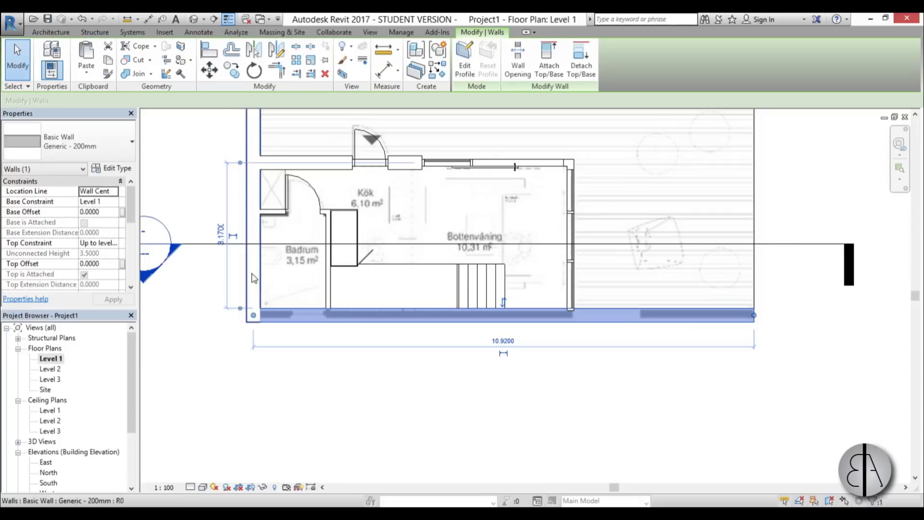
{"action": "left_click", "coordinate": [240, 198]}
{"action": "scroll", "coordinate": [250, 307], "scroll_direction": "up", "scroll_amount": 3}
{"action": "scroll", "coordinate": [331, 405], "scroll_direction": "down", "scroll_amount": 3}
{"action": "scroll", "coordinate": [330, 403], "scroll_direction": "down", "scroll_amount": 2}
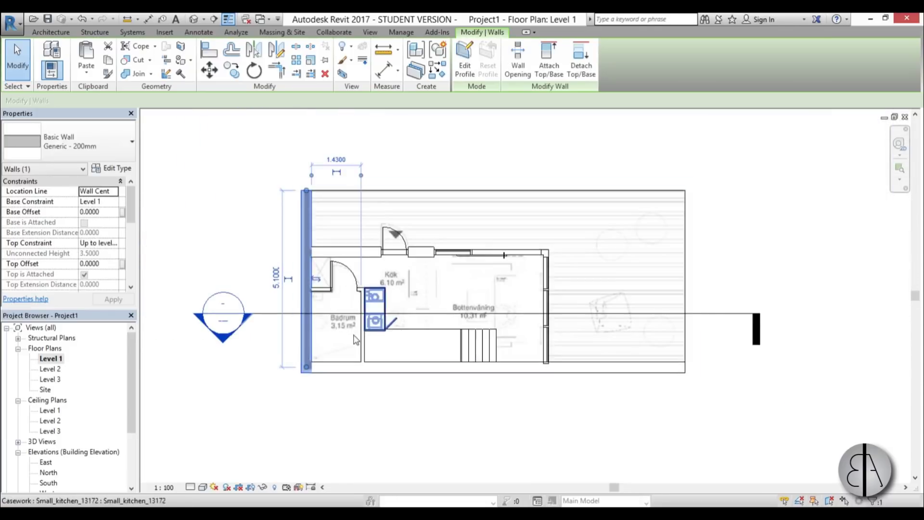
Go to the default 3D view, orbit the cabin, and select its left end wall.
{"action": "key", "text": "Escape"}
{"action": "left_click", "coordinate": [194, 19]}
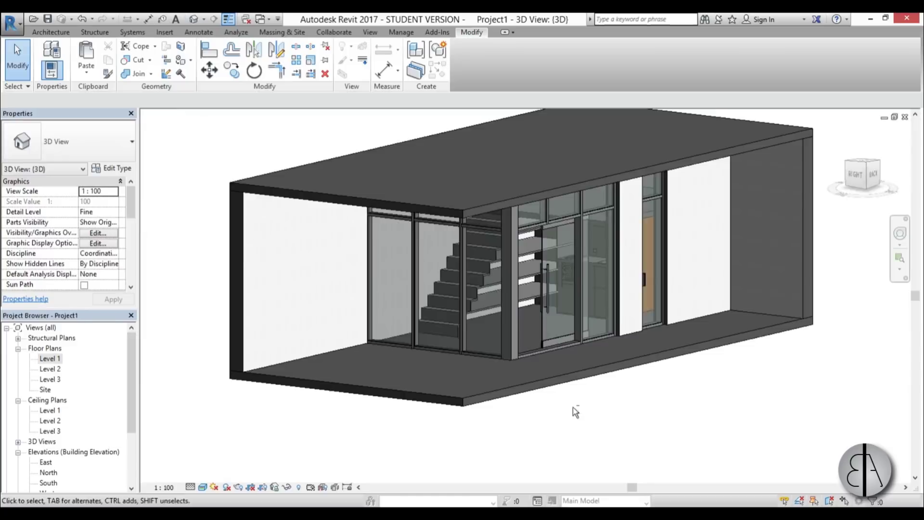
{"action": "mouse_move", "coordinate": [572, 407]}
{"action": "middle_mouse_down", "text": "shift"}
{"action": "mouse_move", "coordinate": [551, 432]}
{"action": "mouse_move", "coordinate": [582, 407]}
{"action": "mouse_move", "coordinate": [749, 394]}
{"action": "mouse_move", "coordinate": [799, 371]}
{"action": "mouse_move", "coordinate": [498, 421]}
{"action": "mouse_move", "coordinate": [565, 418]}
{"action": "middle_mouse_up", "text": "shift"}
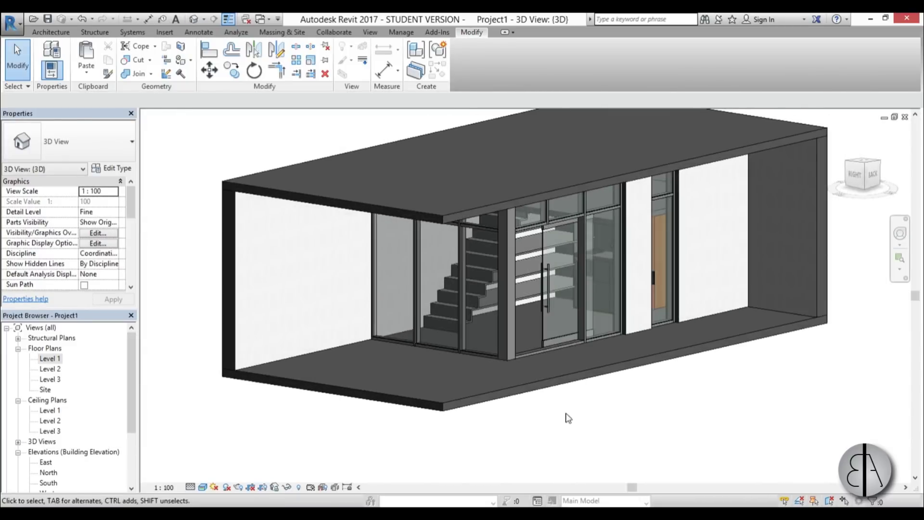
{"action": "scroll", "coordinate": [262, 369], "scroll_direction": "up", "scroll_amount": 5}
{"action": "left_click", "coordinate": [304, 400]}
{"action": "scroll", "coordinate": [251, 375], "scroll_direction": "down", "scroll_amount": 5}
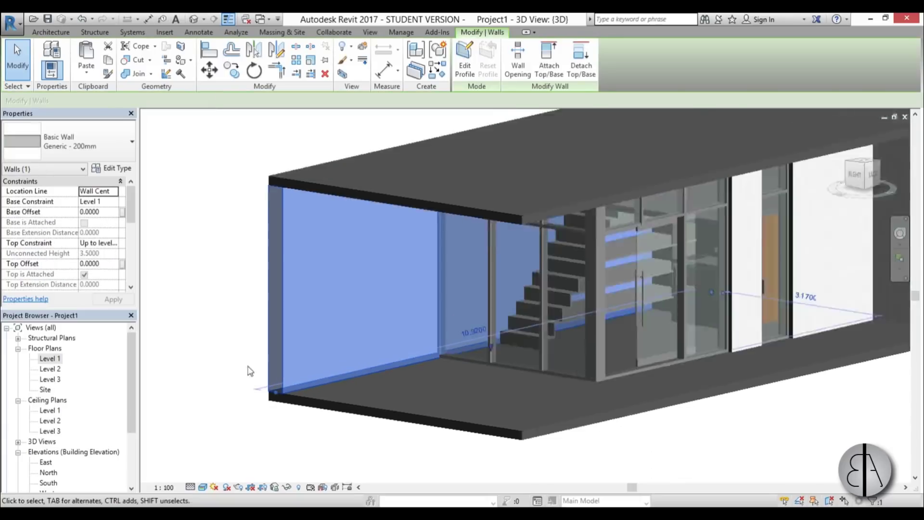
Create parts from the left end wall and inspect its lower corner.
{"action": "scroll", "coordinate": [323, 268], "scroll_direction": "up", "scroll_amount": 5}
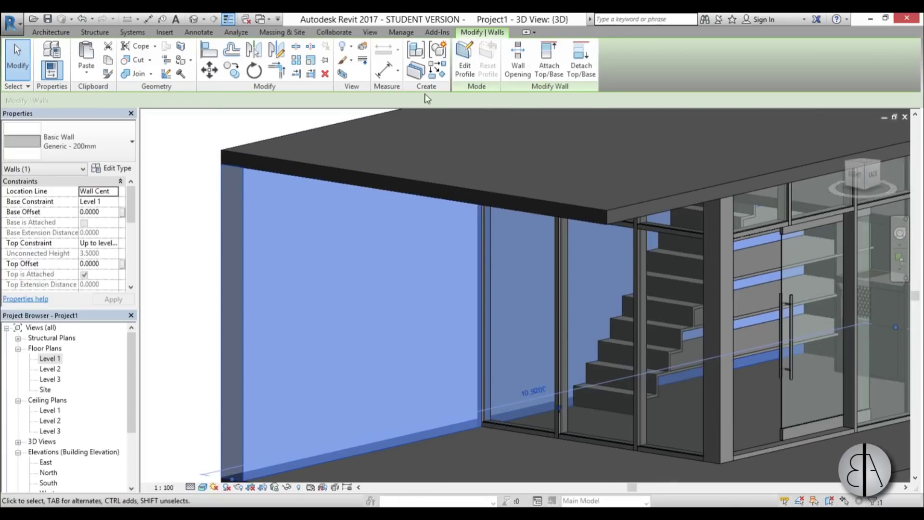
{"action": "left_click", "coordinate": [416, 72]}
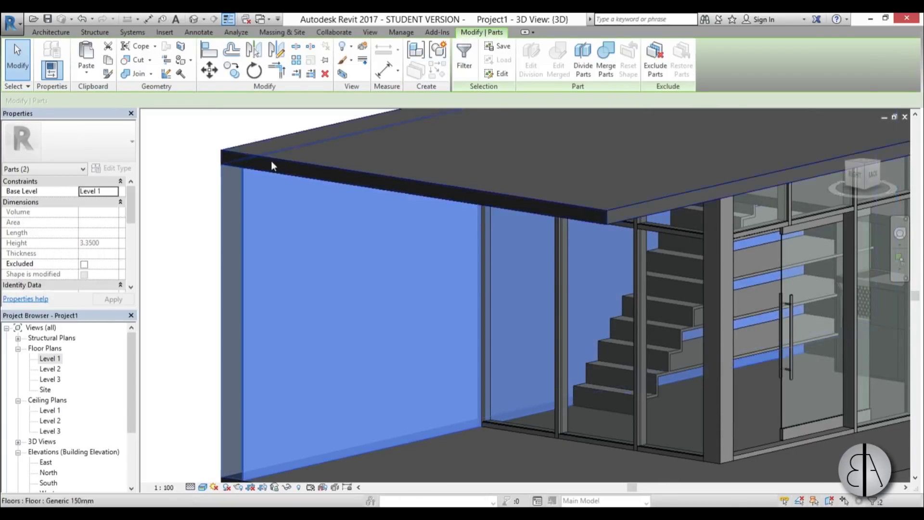
{"action": "scroll", "coordinate": [270, 161], "scroll_direction": "down", "scroll_amount": 4}
{"action": "scroll", "coordinate": [281, 276], "scroll_direction": "up", "scroll_amount": 5}
{"action": "middle_click_drag", "start_coordinate": [281, 277], "coordinate": [394, 201], "text": "shift"}
{"action": "scroll", "coordinate": [412, 402], "scroll_direction": "up", "scroll_amount": 3}
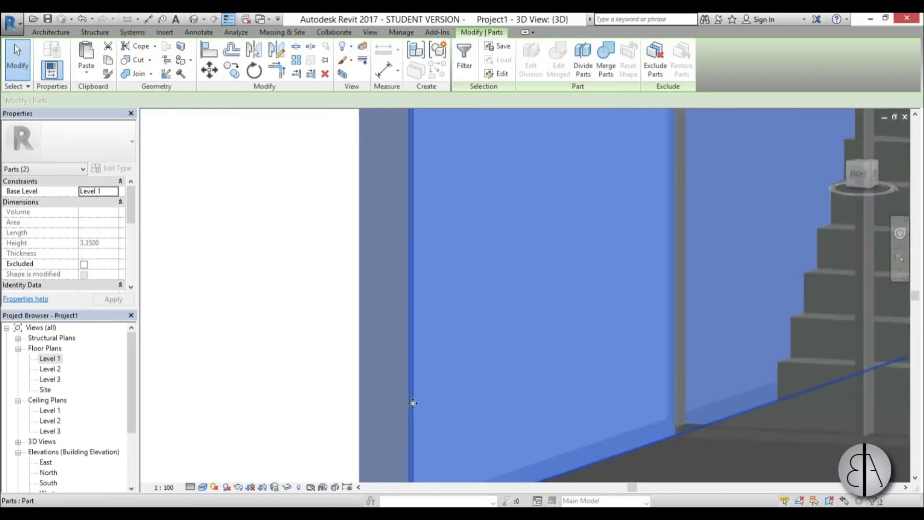
{"action": "middle_click_drag", "start_coordinate": [413, 402], "coordinate": [427, 171]}
{"action": "scroll", "coordinate": [415, 266], "scroll_direction": "up", "scroll_amount": 3}
{"action": "middle_click_drag", "start_coordinate": [415, 267], "coordinate": [405, 306]}
{"action": "scroll", "coordinate": [404, 328], "scroll_direction": "up", "scroll_amount": 2}
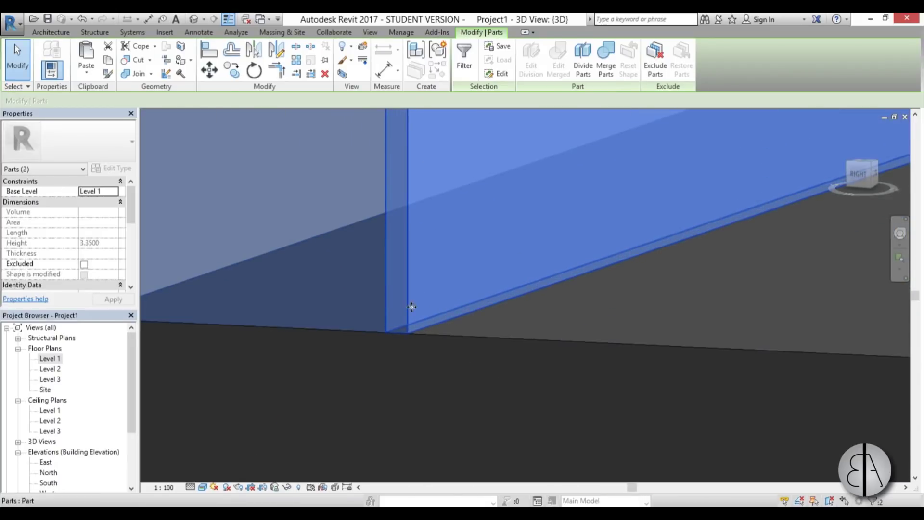
{"action": "scroll", "coordinate": [319, 320], "scroll_direction": "down", "scroll_amount": 4}
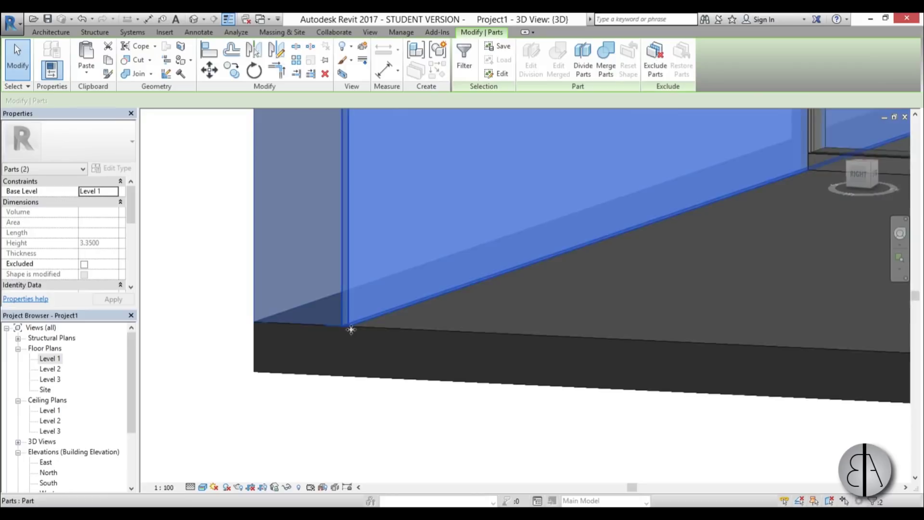
{"action": "scroll", "coordinate": [350, 328], "scroll_direction": "up", "scroll_amount": 1}
Select the thin gypsum part of the left end wall.
{"action": "left_click", "coordinate": [322, 420]}
{"action": "left_click", "coordinate": [347, 311]}
{"action": "scroll", "coordinate": [283, 303], "scroll_direction": "down", "scroll_amount": 5}
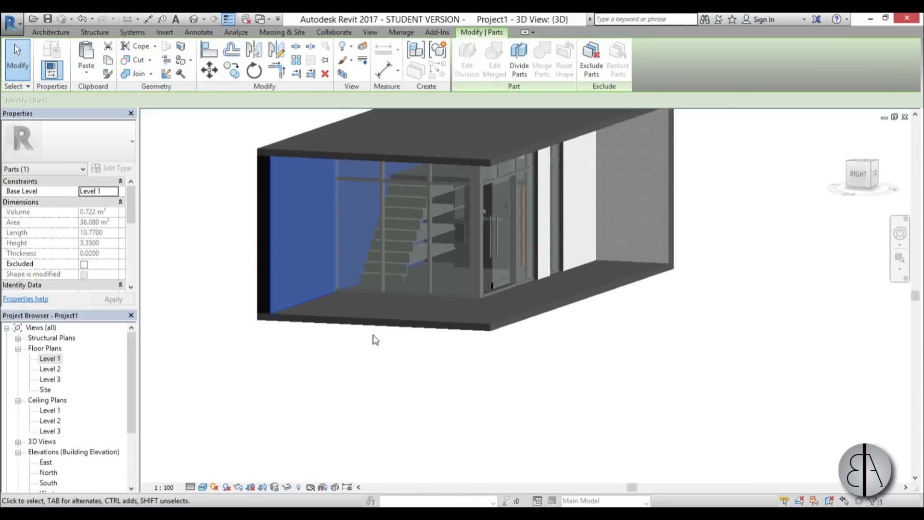
{"action": "scroll", "coordinate": [722, 251], "scroll_direction": "up", "scroll_amount": 2}
{"action": "scroll", "coordinate": [680, 254], "scroll_direction": "up", "scroll_amount": 2}
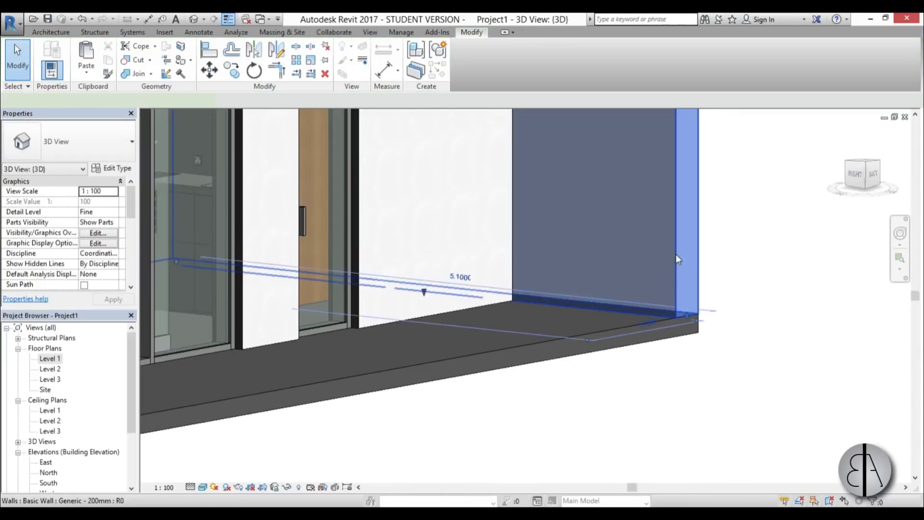
Create parts from the opposite end wall and select its thin finish part.
{"action": "left_click", "coordinate": [675, 254]}
{"action": "left_click", "coordinate": [422, 75]}
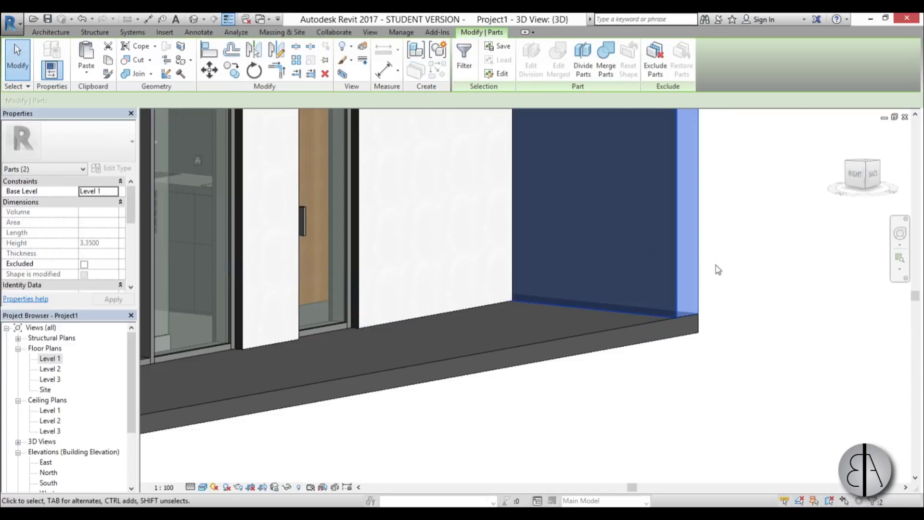
{"action": "scroll", "coordinate": [750, 262], "scroll_direction": "down", "scroll_amount": 5}
{"action": "left_click", "coordinate": [781, 288]}
{"action": "middle_click_drag", "start_coordinate": [783, 288], "coordinate": [739, 292], "text": "shift"}
{"action": "scroll", "coordinate": [740, 281], "scroll_direction": "up", "scroll_amount": 5}
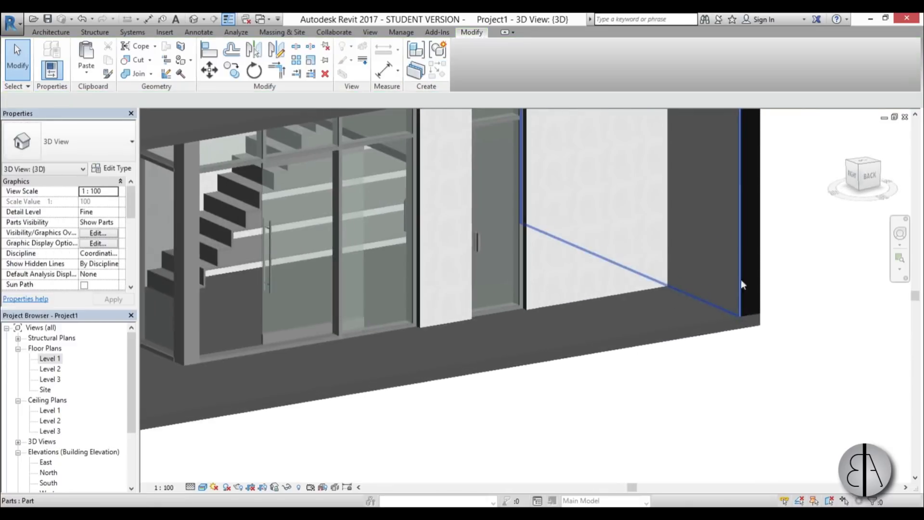
{"action": "scroll", "coordinate": [747, 296], "scroll_direction": "down", "scroll_amount": 4}
{"action": "middle_click_drag", "start_coordinate": [566, 335], "coordinate": [592, 335]}
{"action": "scroll", "coordinate": [320, 317], "scroll_direction": "up", "scroll_amount": 3}
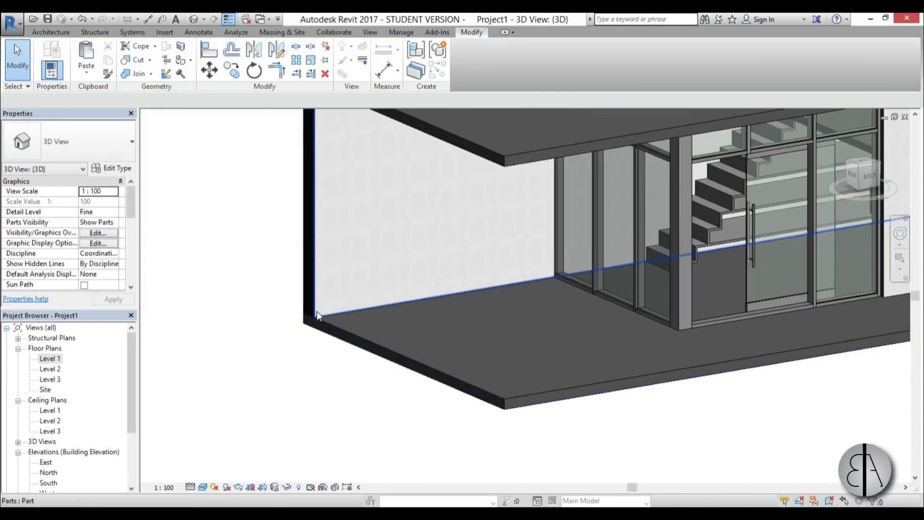
{"action": "scroll", "coordinate": [313, 308], "scroll_direction": "up", "scroll_amount": 2}
{"action": "left_click", "coordinate": [321, 311]}
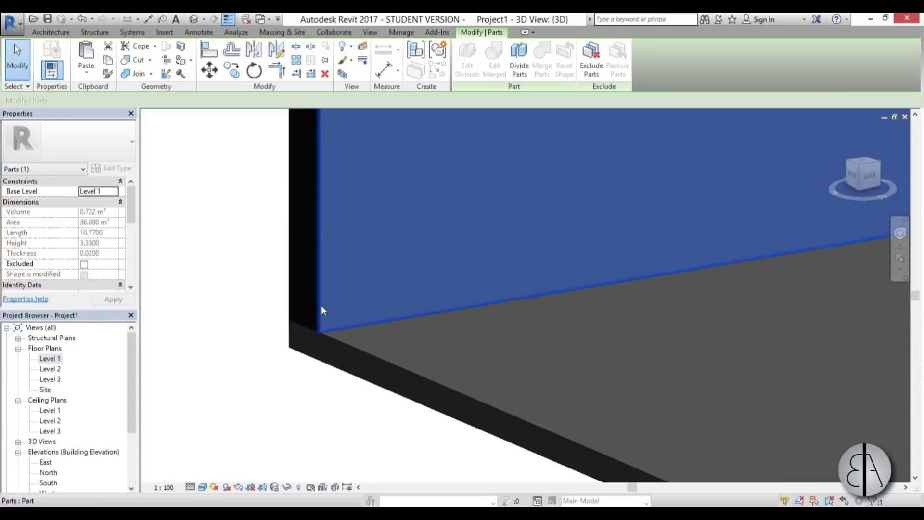
Start Divide Parts on the selected finish part and enter its division sketch.
{"action": "left_click", "coordinate": [518, 70]}
{"action": "scroll", "coordinate": [313, 298], "scroll_direction": "down", "scroll_amount": 6}
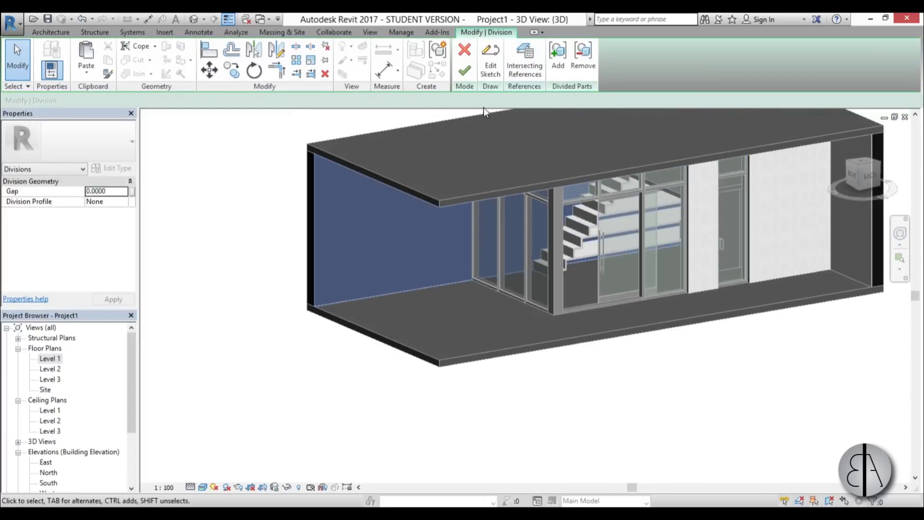
{"action": "left_click", "coordinate": [489, 75]}
{"action": "middle_click_drag", "start_coordinate": [554, 402], "coordinate": [501, 378], "text": "shift"}
{"action": "scroll", "coordinate": [469, 288], "scroll_direction": "down", "scroll_amount": 2}
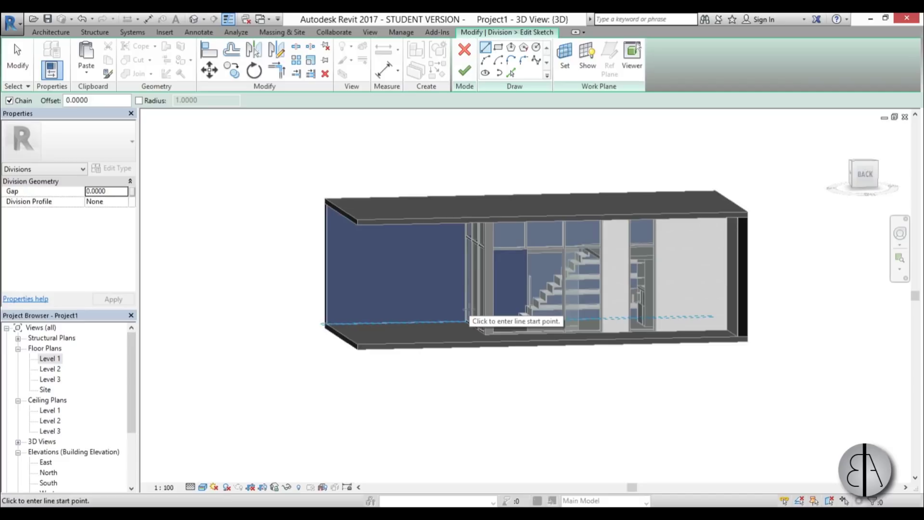
{"action": "middle_click_drag", "start_coordinate": [477, 344], "coordinate": [469, 340], "text": "shift"}
Open the South elevation and expand the Sections list in the Project Browser.
{"action": "double_click", "coordinate": [48, 482]}
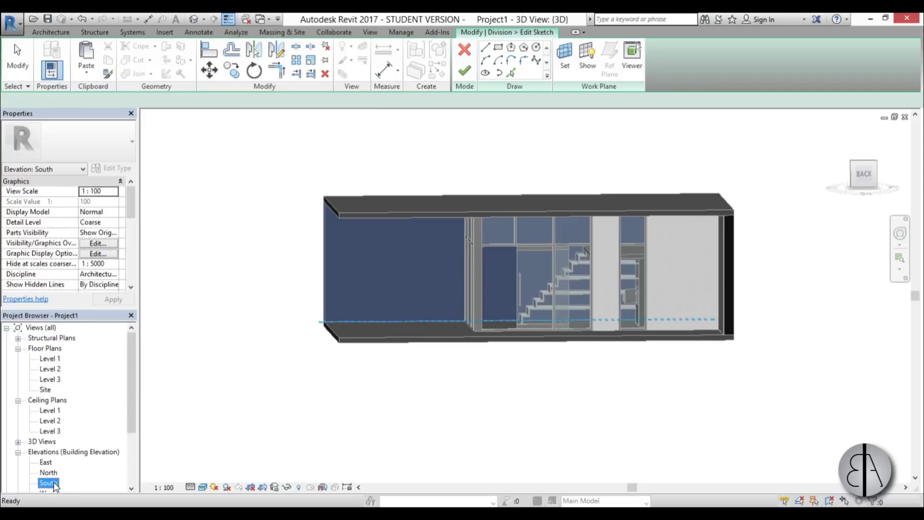
{"action": "scroll", "coordinate": [447, 286], "scroll_direction": "down", "scroll_amount": 2}
{"action": "scroll", "coordinate": [447, 266], "scroll_direction": "up", "scroll_amount": 2}
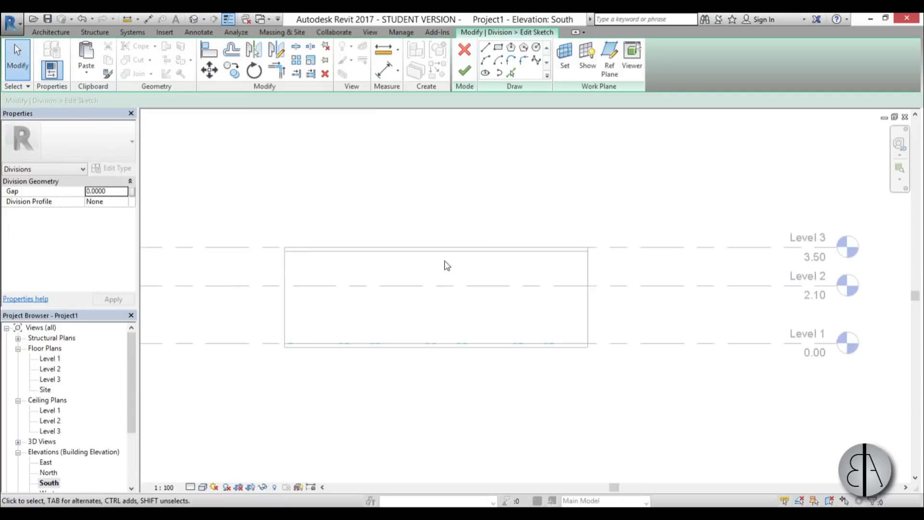
{"action": "left_click", "coordinate": [202, 487]}
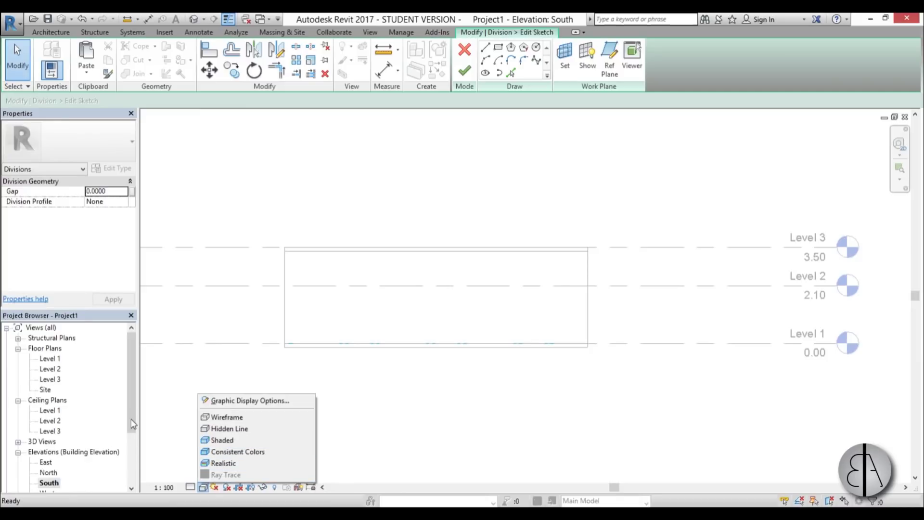
{"action": "left_click_drag", "start_coordinate": [131, 419], "coordinate": [128, 456]}
{"action": "left_click", "coordinate": [18, 442]}
In Section 1, set the sketch work plane by picking the end wall.
{"action": "double_click", "coordinate": [53, 451]}
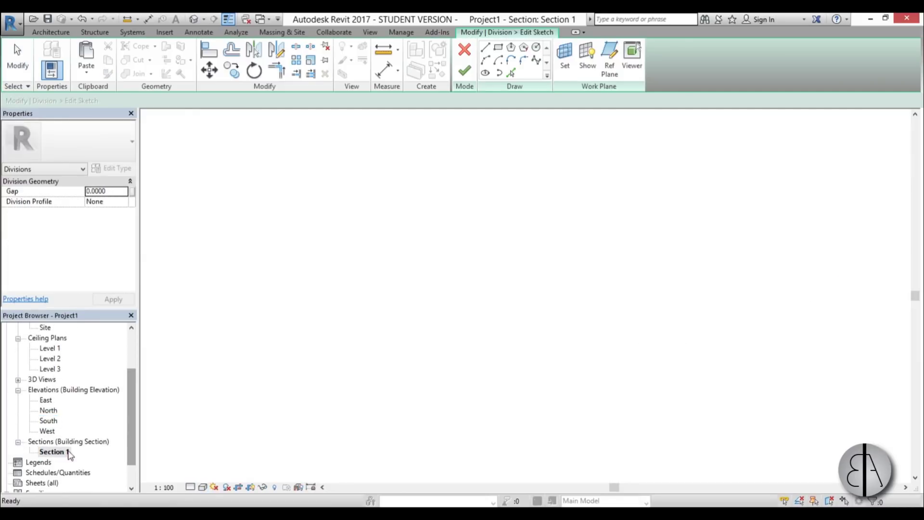
{"action": "scroll", "coordinate": [365, 294], "scroll_direction": "up", "scroll_amount": 3}
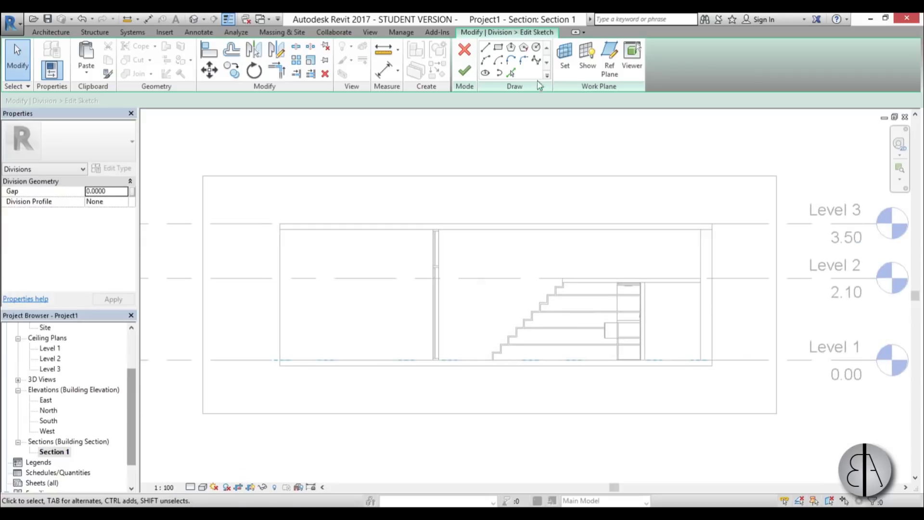
{"action": "left_click", "coordinate": [565, 58]}
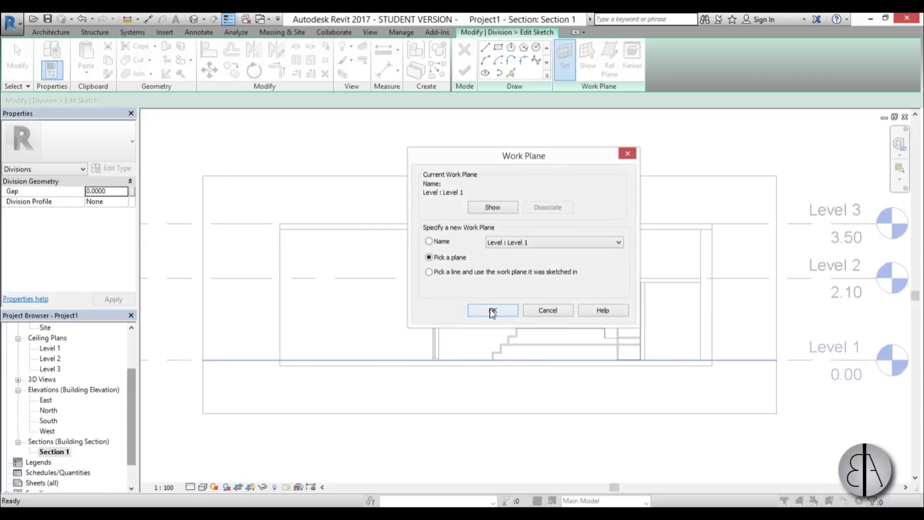
{"action": "left_click", "coordinate": [493, 310]}
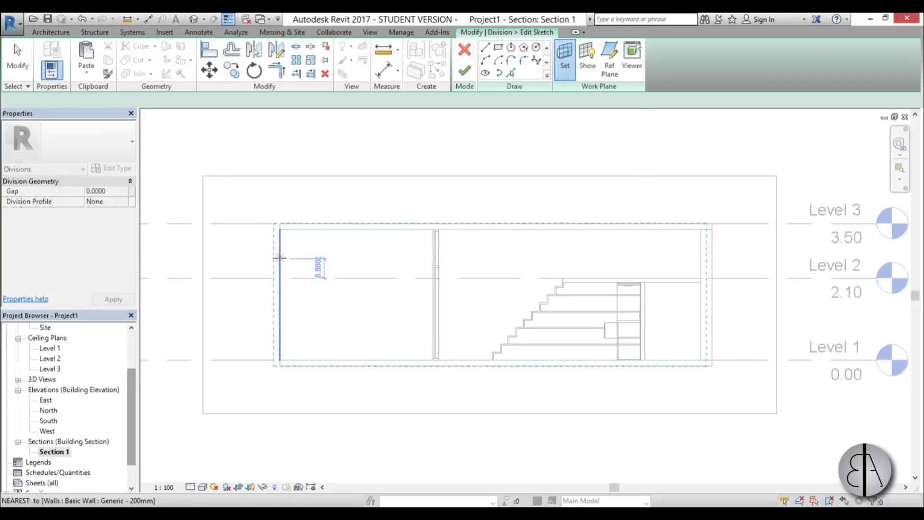
{"action": "left_click", "coordinate": [279, 258]}
{"action": "scroll", "coordinate": [386, 254], "scroll_direction": "up", "scroll_amount": 3}
{"action": "scroll", "coordinate": [487, 174], "scroll_direction": "up", "scroll_amount": 2}
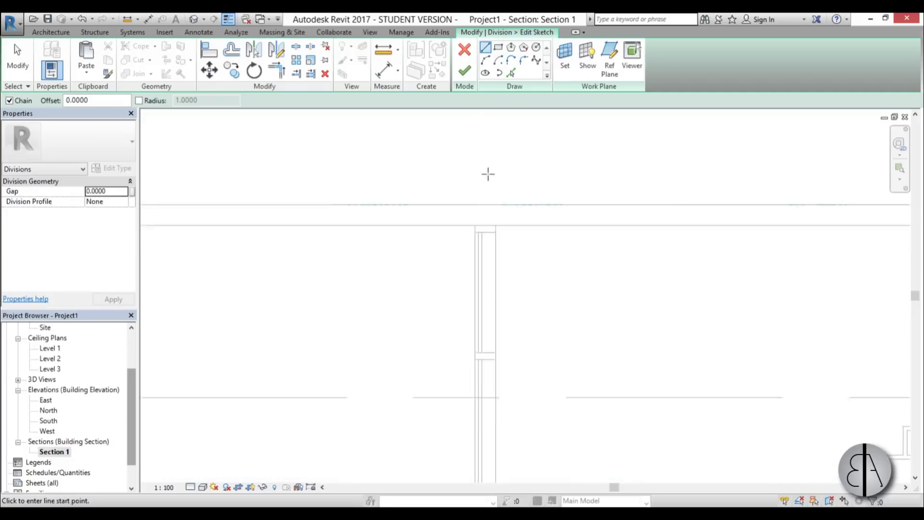
Draw a vertical division line from wall top to floor, extend it above Level 3, and finish.
{"action": "left_click", "coordinate": [481, 235]}
{"action": "scroll", "coordinate": [484, 250], "scroll_direction": "down", "scroll_amount": 3}
{"action": "scroll", "coordinate": [484, 254], "scroll_direction": "down", "scroll_amount": 3}
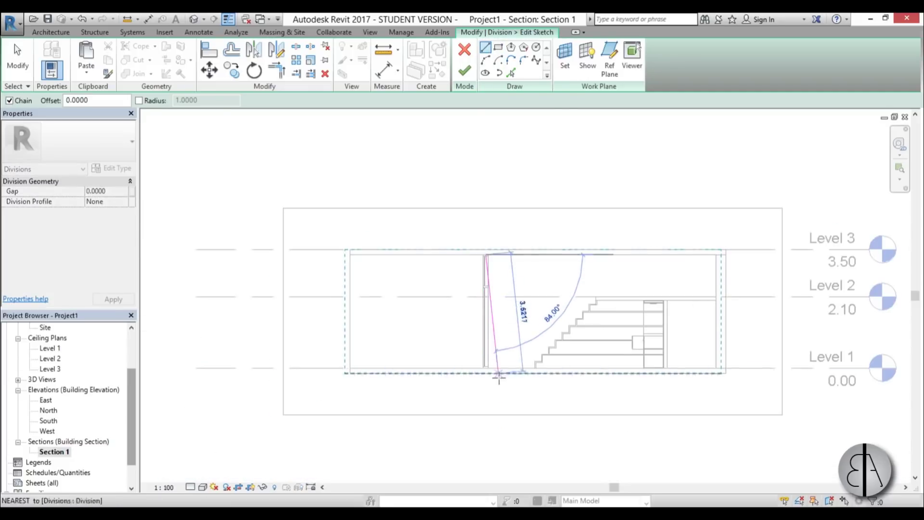
{"action": "left_click", "coordinate": [486, 394]}
{"action": "key", "text": "Escape"}
{"action": "key", "text": "Escape"}
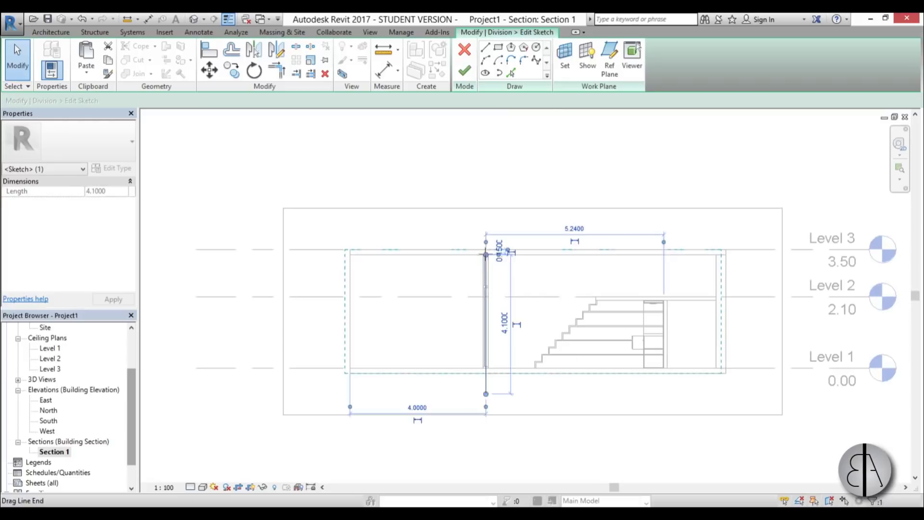
{"action": "left_click_drag", "start_coordinate": [485, 254], "coordinate": [486, 228]}
{"action": "left_click", "coordinate": [439, 187]}
{"action": "scroll", "coordinate": [438, 186], "scroll_direction": "down", "scroll_amount": 3}
{"action": "scroll", "coordinate": [462, 289], "scroll_direction": "up", "scroll_amount": 2}
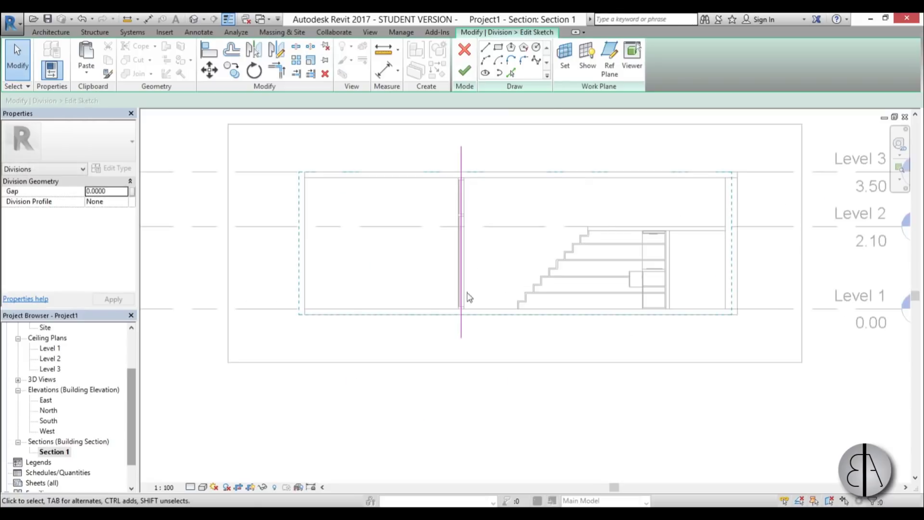
{"action": "left_click", "coordinate": [464, 71]}
{"action": "left_click", "coordinate": [464, 71]}
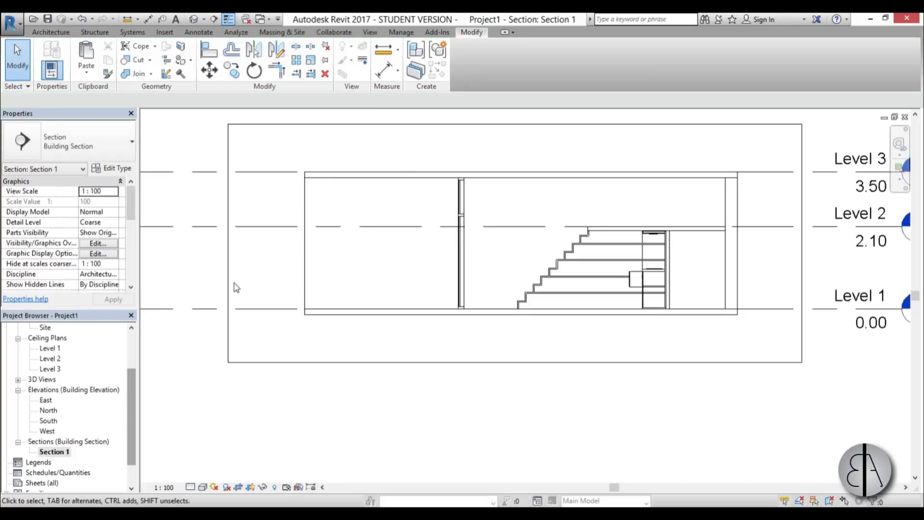
In the default 3D view, select the divided wall part at the open end.
{"action": "left_click", "coordinate": [193, 22]}
{"action": "middle_click_drag", "start_coordinate": [510, 357], "coordinate": [602, 357], "text": "shift"}
{"action": "scroll", "coordinate": [435, 337], "scroll_direction": "up", "scroll_amount": 2}
{"action": "left_click", "coordinate": [426, 335]}
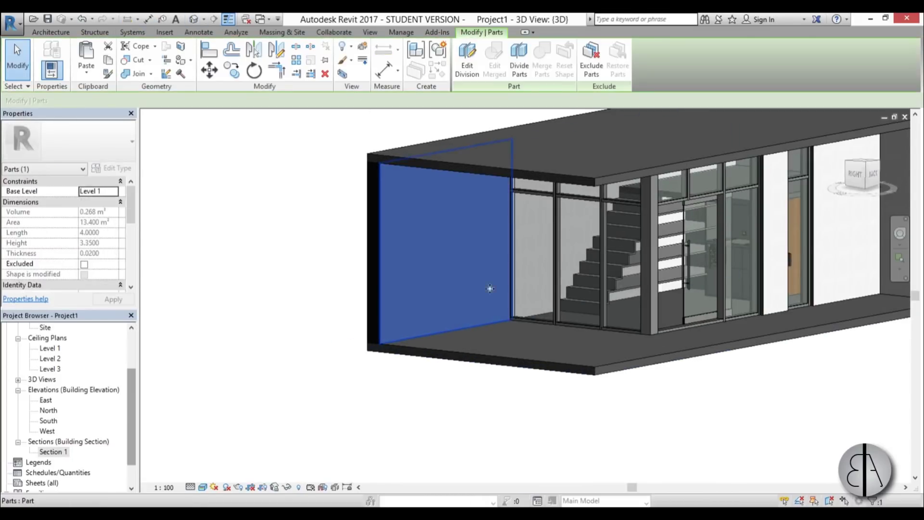
{"action": "middle_click_drag", "start_coordinate": [489, 284], "coordinate": [542, 215], "text": "shift"}
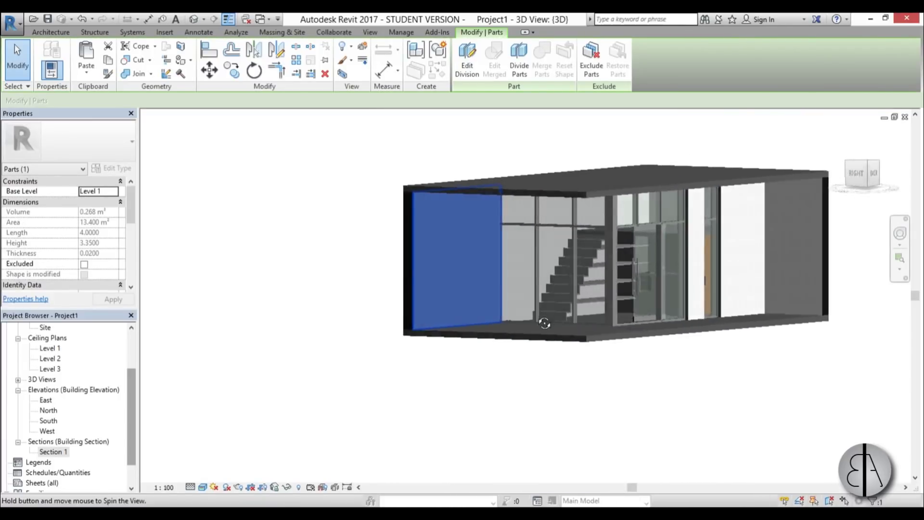
{"action": "scroll", "coordinate": [470, 232], "scroll_direction": "up", "scroll_amount": 5}
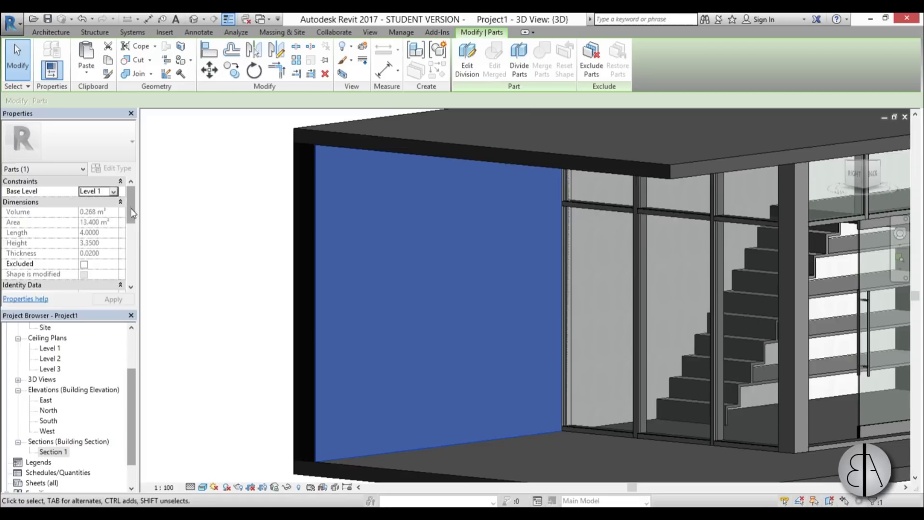
{"action": "left_click_drag", "start_coordinate": [132, 213], "coordinate": [133, 256]}
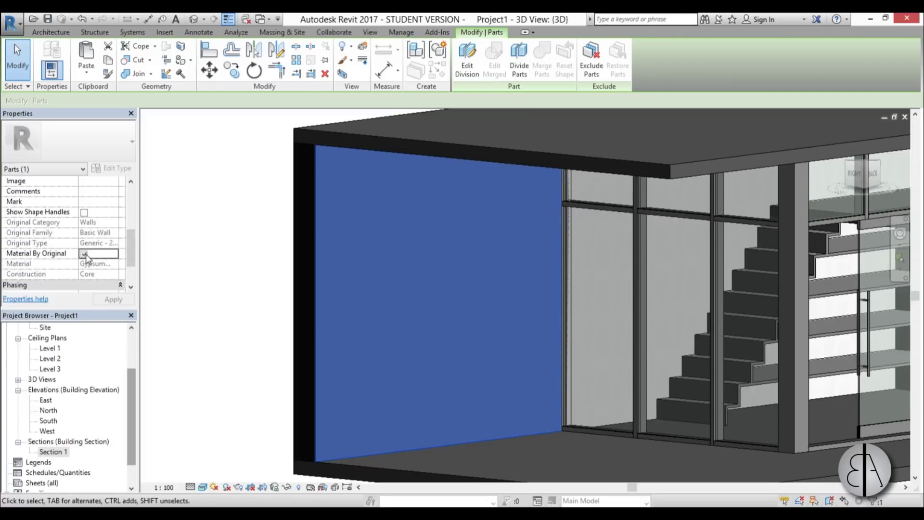
Assign Siding, Clapboard from Autodesk Materials > Wood to the selected part.
{"action": "left_click", "coordinate": [115, 264]}
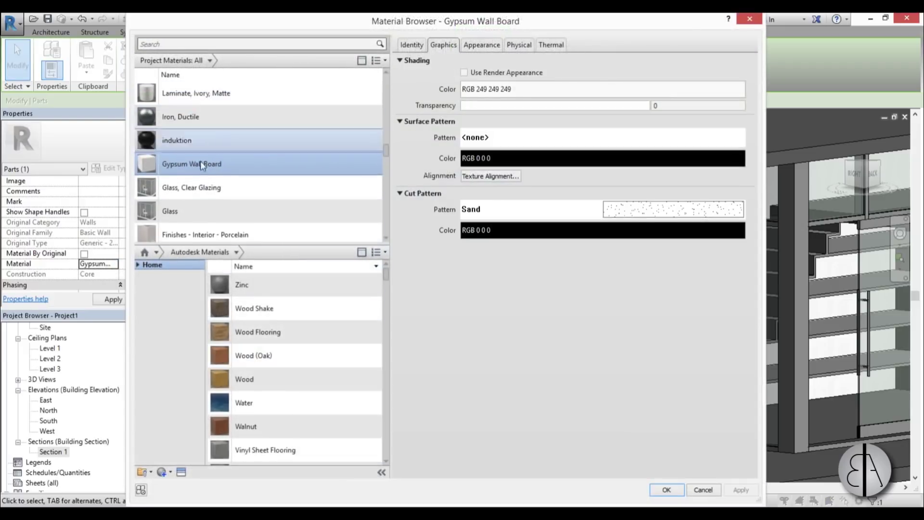
{"action": "left_click", "coordinate": [137, 265]}
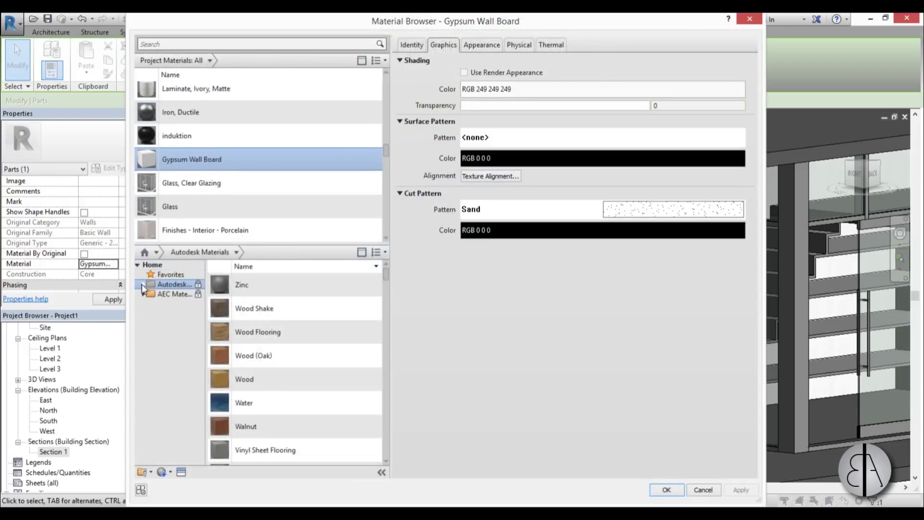
{"action": "left_click", "coordinate": [142, 284]}
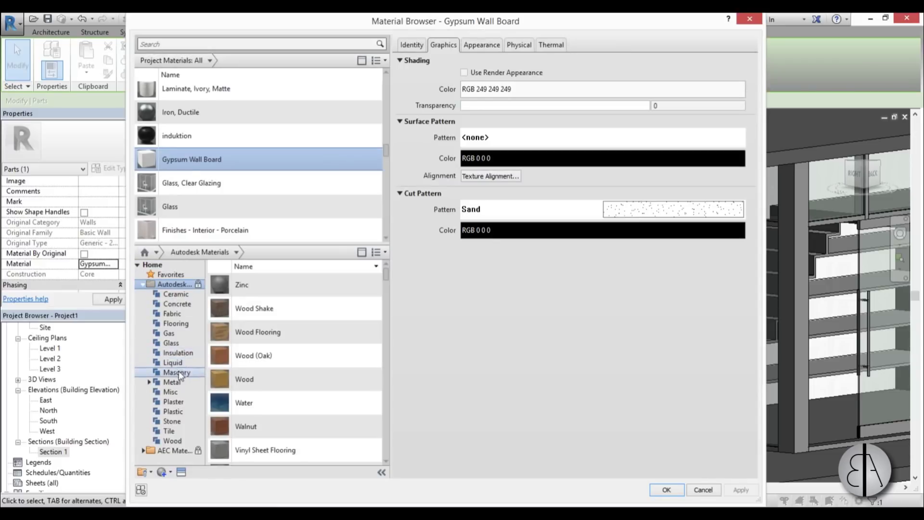
{"action": "left_click", "coordinate": [173, 440]}
{"action": "scroll", "coordinate": [300, 351], "scroll_direction": "down", "scroll_amount": 5}
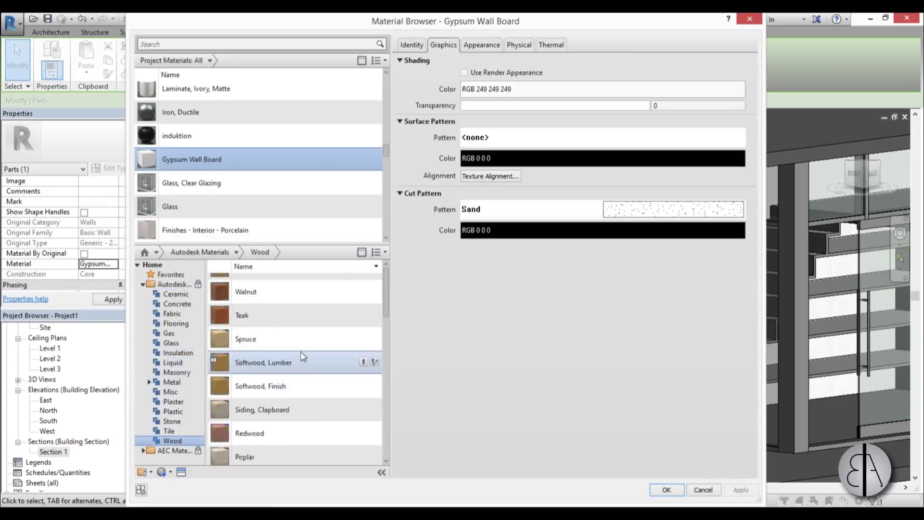
{"action": "scroll", "coordinate": [293, 354], "scroll_direction": "up", "scroll_amount": 2}
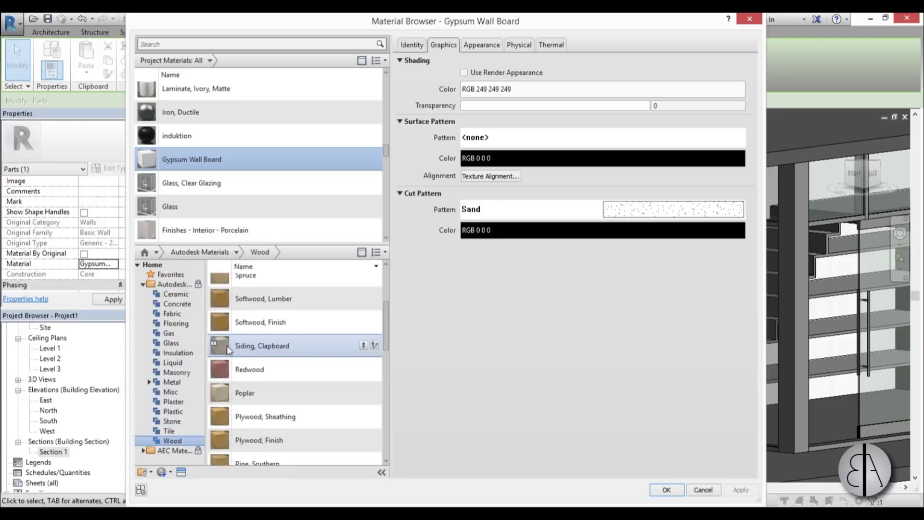
{"action": "left_click", "coordinate": [364, 345]}
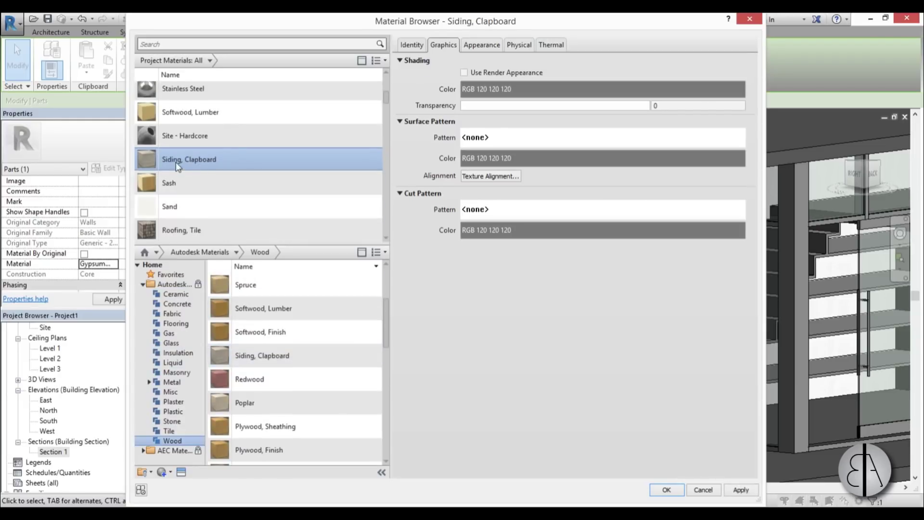
{"action": "left_click", "coordinate": [679, 491]}
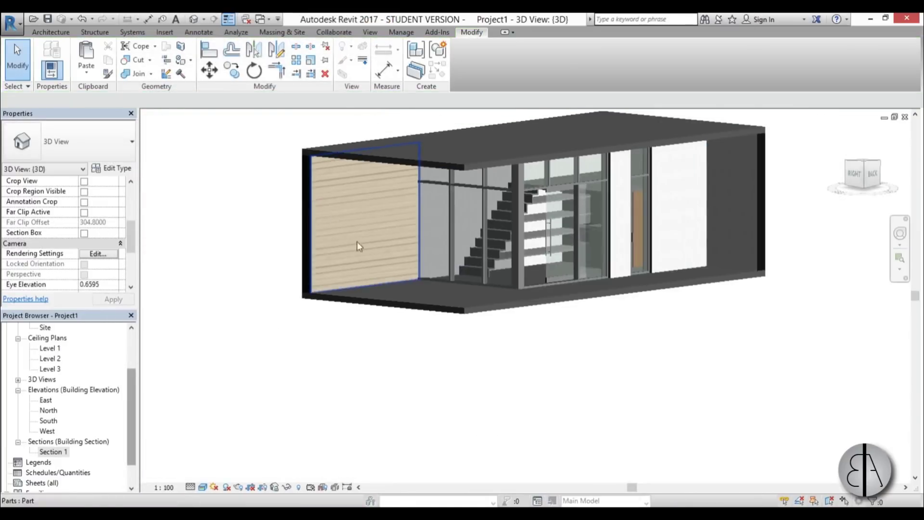
Orbit around the cabin to inspect the clapboard-clad wall part.
{"action": "middle_click_drag", "start_coordinate": [356, 246], "coordinate": [305, 201], "text": "shift"}
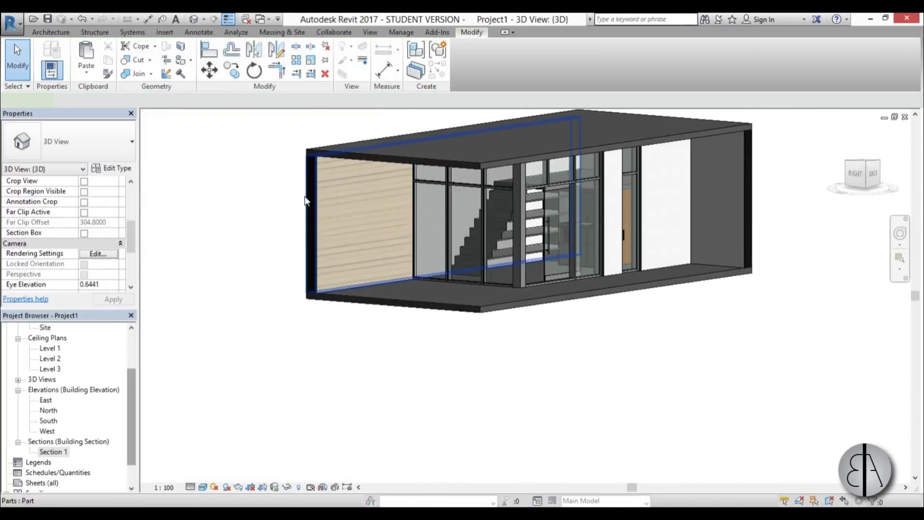
{"action": "left_click", "coordinate": [305, 201]}
{"action": "left_click", "coordinate": [340, 354]}
{"action": "scroll", "coordinate": [384, 238], "scroll_direction": "up", "scroll_amount": 2}
{"action": "scroll", "coordinate": [363, 223], "scroll_direction": "down", "scroll_amount": 3}
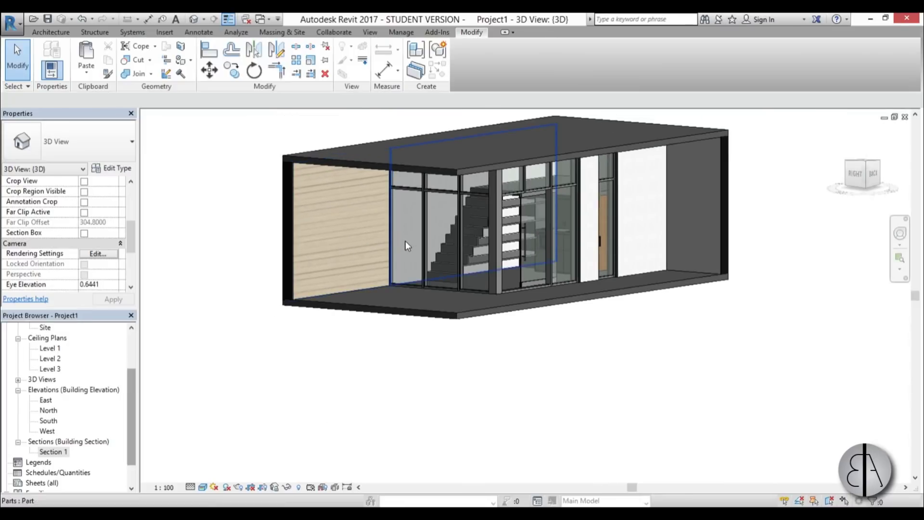
{"action": "middle_click_drag", "start_coordinate": [410, 261], "coordinate": [404, 284], "text": "shift"}
{"action": "scroll", "coordinate": [403, 224], "scroll_direction": "up", "scroll_amount": 3}
{"action": "scroll", "coordinate": [392, 256], "scroll_direction": "down", "scroll_amount": 2}
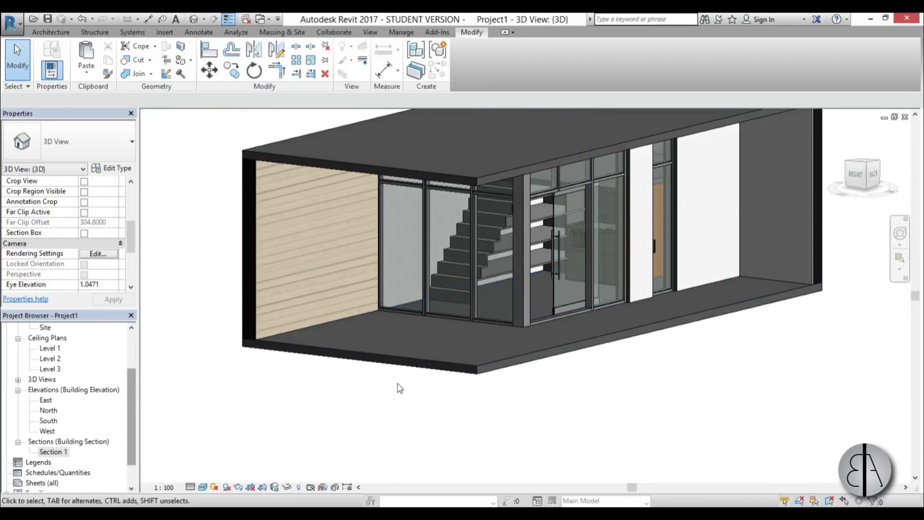
Select the roof slab and add the ground floor slab to the selection.
{"action": "left_click", "coordinate": [392, 355]}
{"action": "scroll", "coordinate": [444, 345], "scroll_direction": "down", "scroll_amount": 3}
{"action": "scroll", "coordinate": [433, 366], "scroll_direction": "up", "scroll_amount": 4}
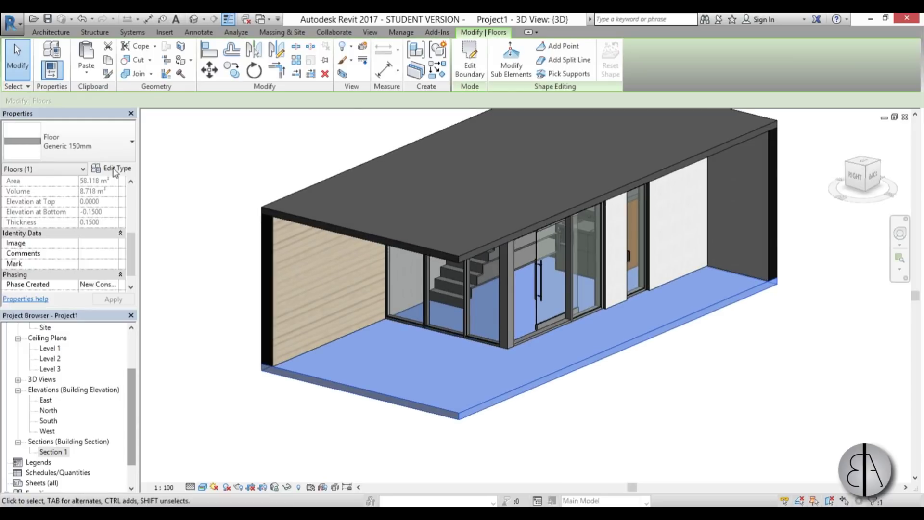
{"action": "middle_click_drag", "start_coordinate": [378, 376], "coordinate": [384, 230], "text": "shift"}
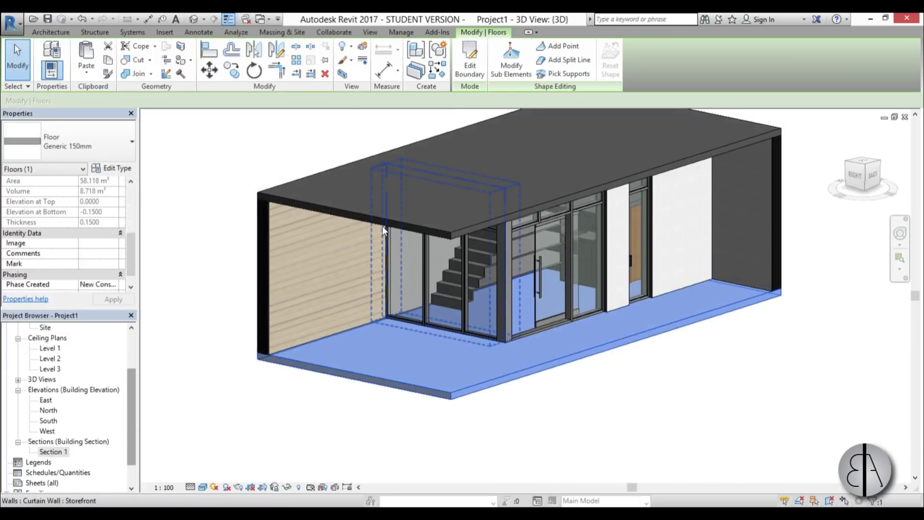
{"action": "left_click", "coordinate": [375, 212]}
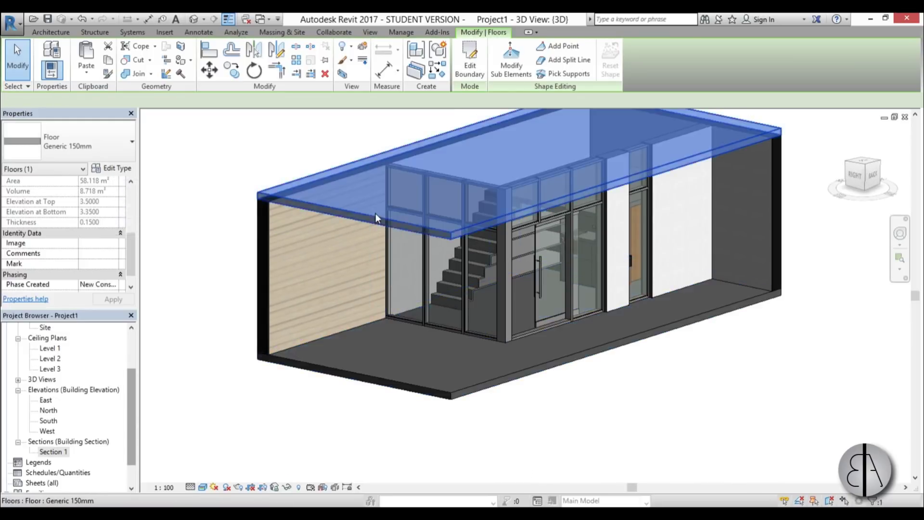
{"action": "left_click", "coordinate": [366, 373], "text": "ctrl"}
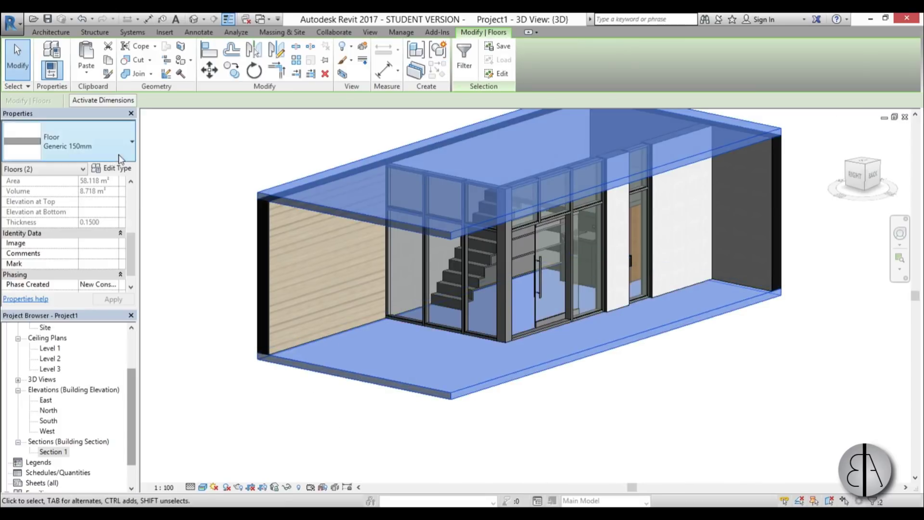
Duplicate the slab's floor type as Generic 150mm 2 and add two structure layers around the core.
{"action": "left_click", "coordinate": [117, 170]}
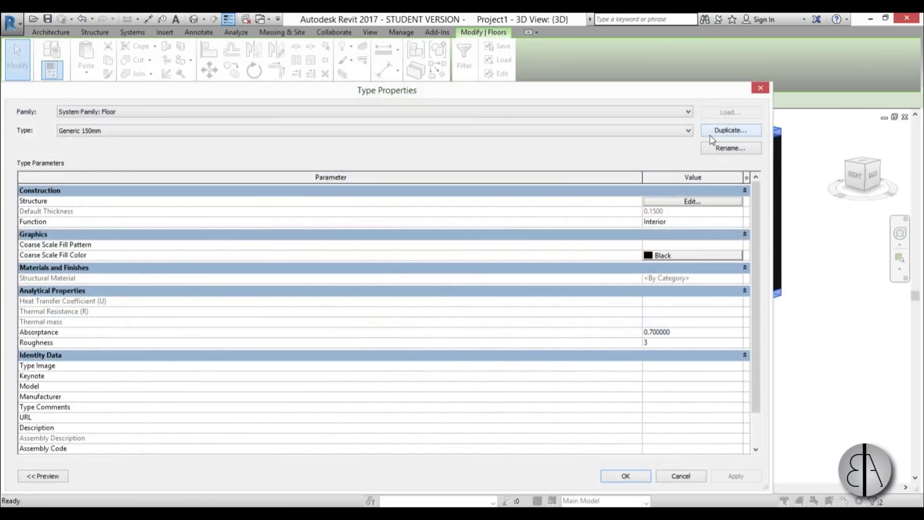
{"action": "left_click", "coordinate": [714, 131]}
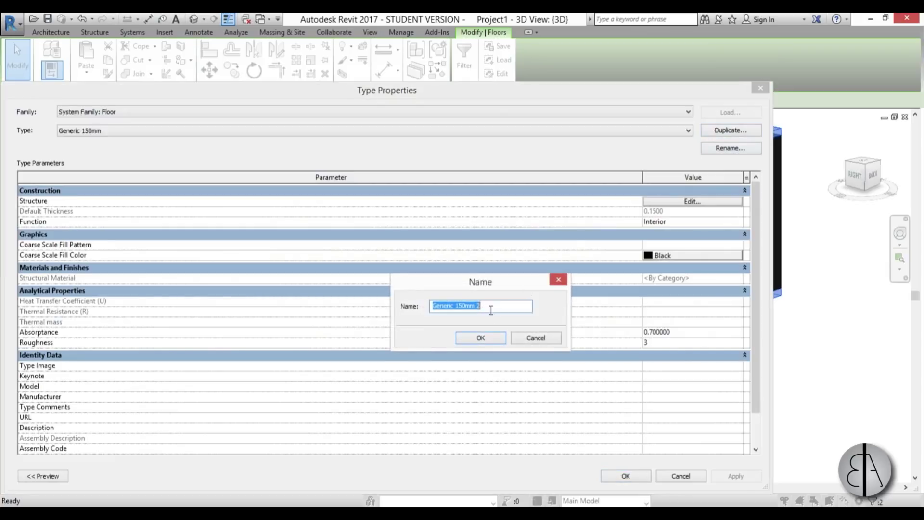
{"action": "left_click", "coordinate": [487, 338]}
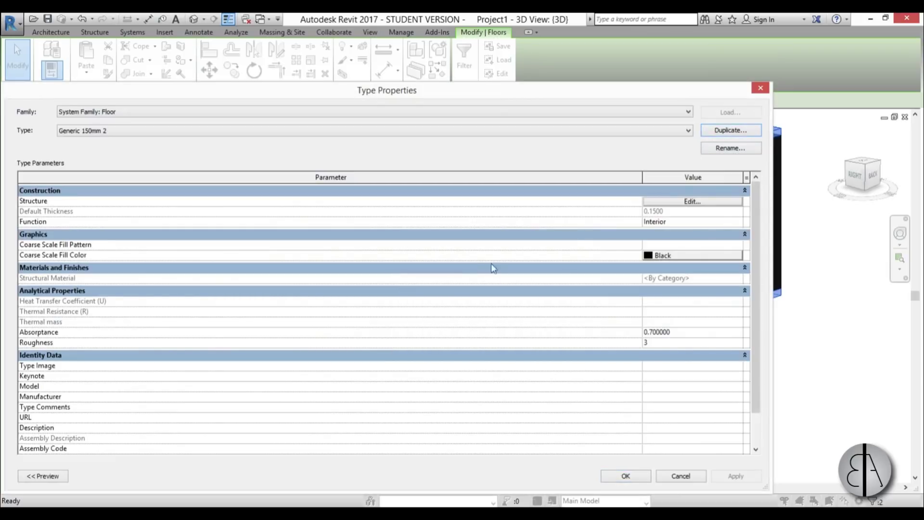
{"action": "left_click", "coordinate": [691, 202]}
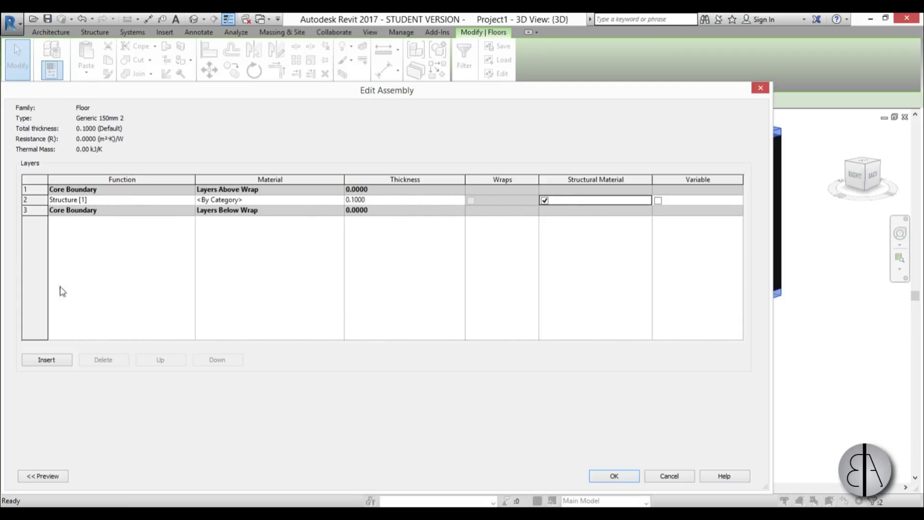
{"action": "left_click", "coordinate": [47, 360]}
{"action": "left_click", "coordinate": [47, 360]}
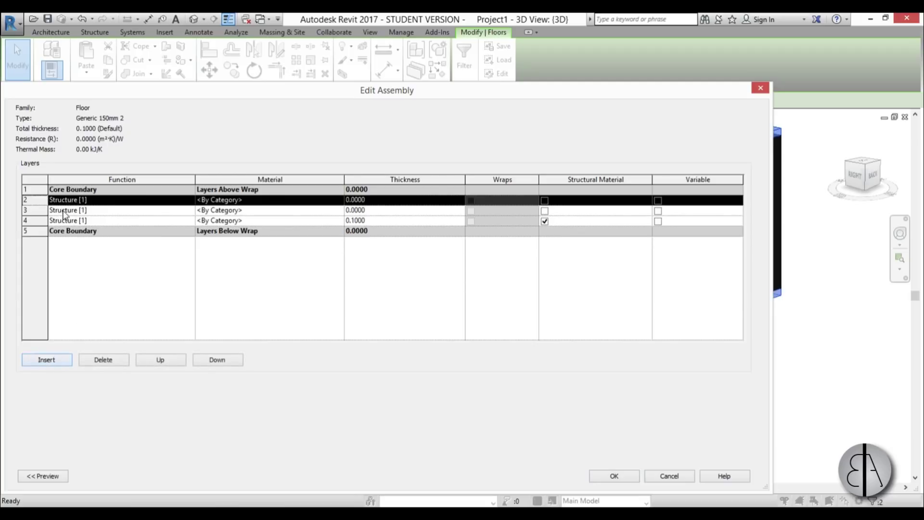
{"action": "left_click", "coordinate": [34, 210]}
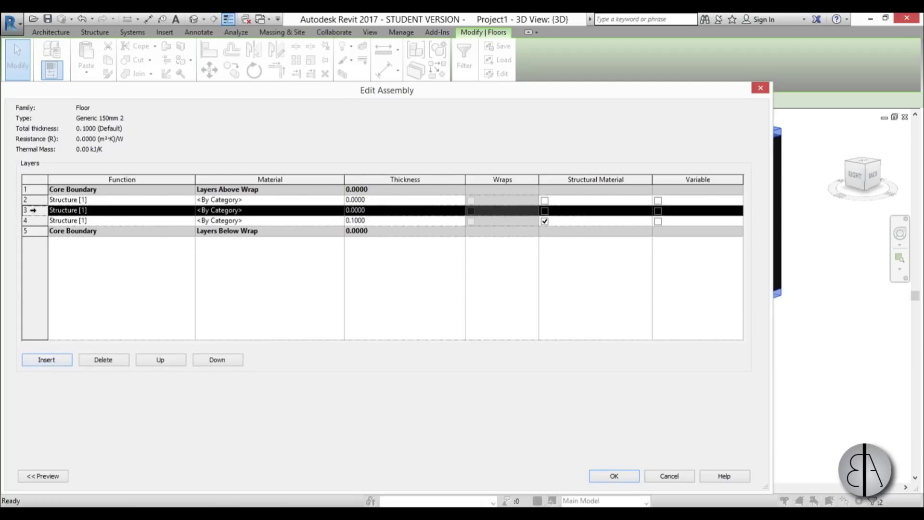
{"action": "left_click", "coordinate": [218, 365]}
{"action": "left_click", "coordinate": [222, 364]}
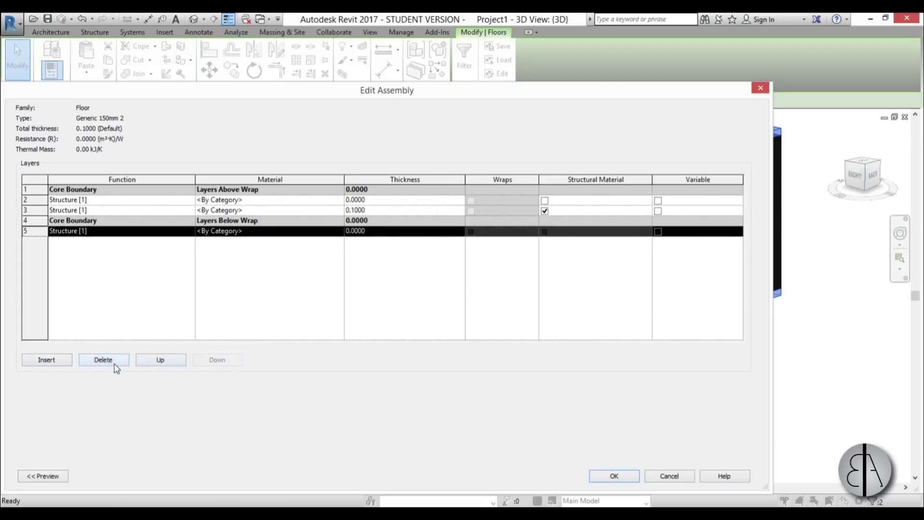
{"action": "left_click", "coordinate": [160, 360]}
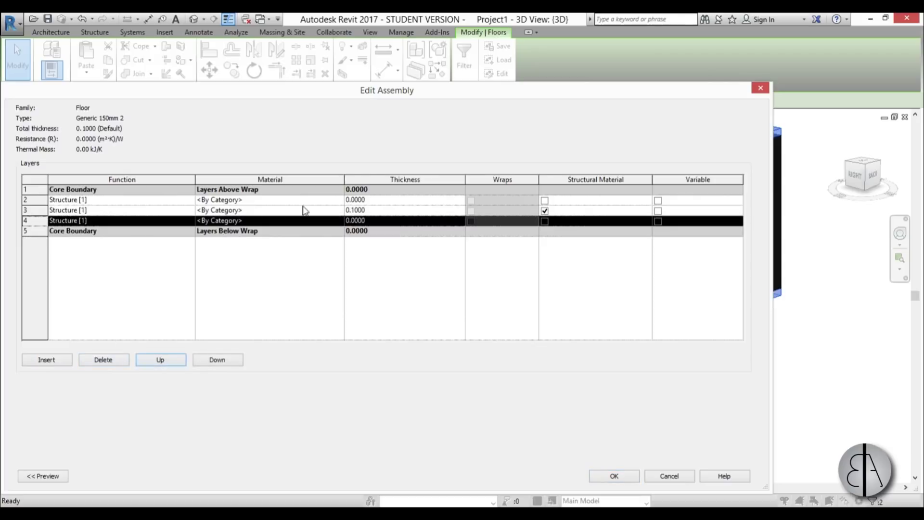
Adjust the thicknesses of layers 4 and 2 and assign Damp-proofing to layer 3.
{"action": "left_click", "coordinate": [377, 220]}
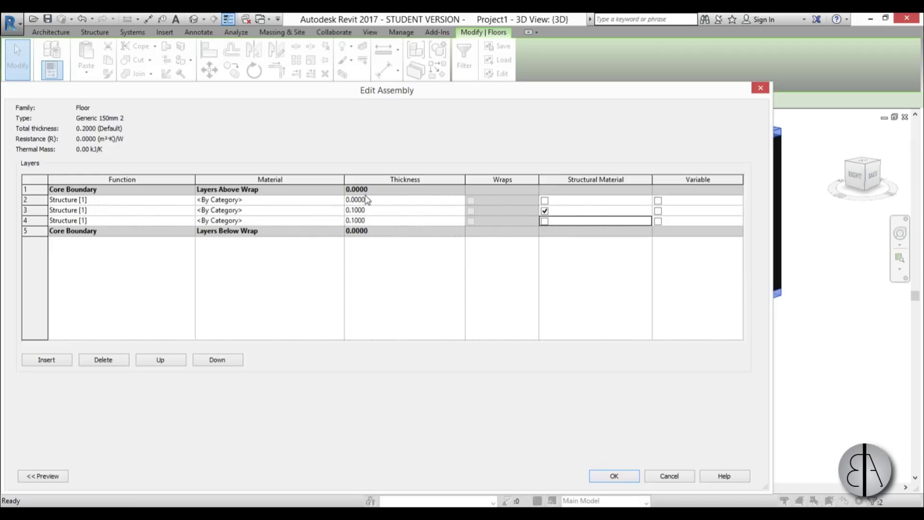
{"action": "left_click", "coordinate": [371, 199]}
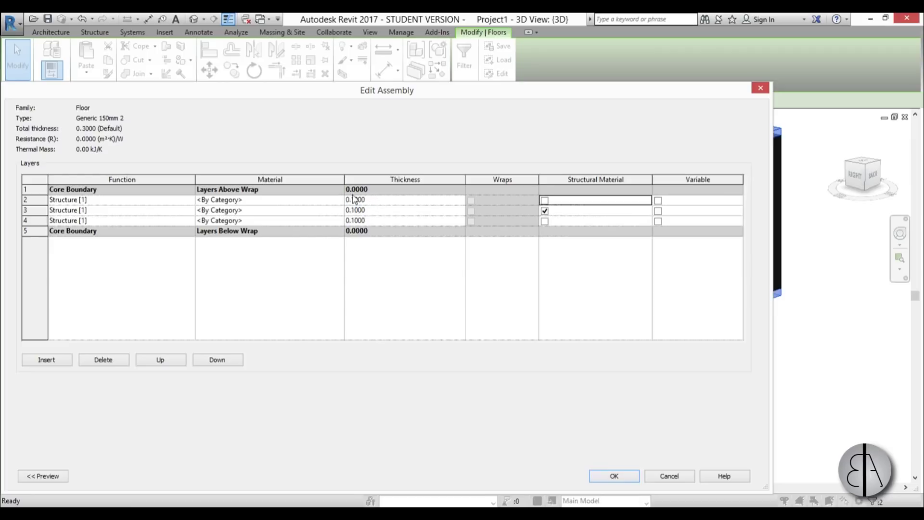
{"action": "left_click", "coordinate": [336, 212]}
{"action": "left_click", "coordinate": [340, 211]}
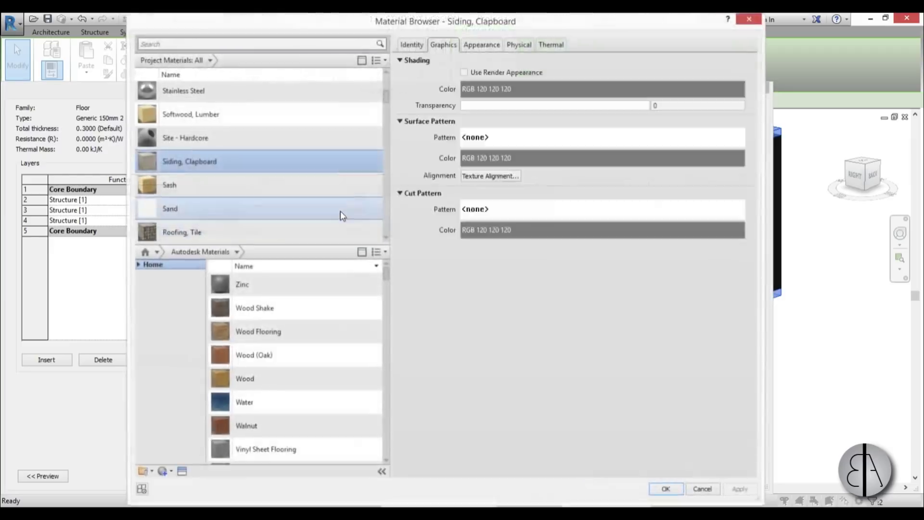
{"action": "left_click", "coordinate": [195, 45]}
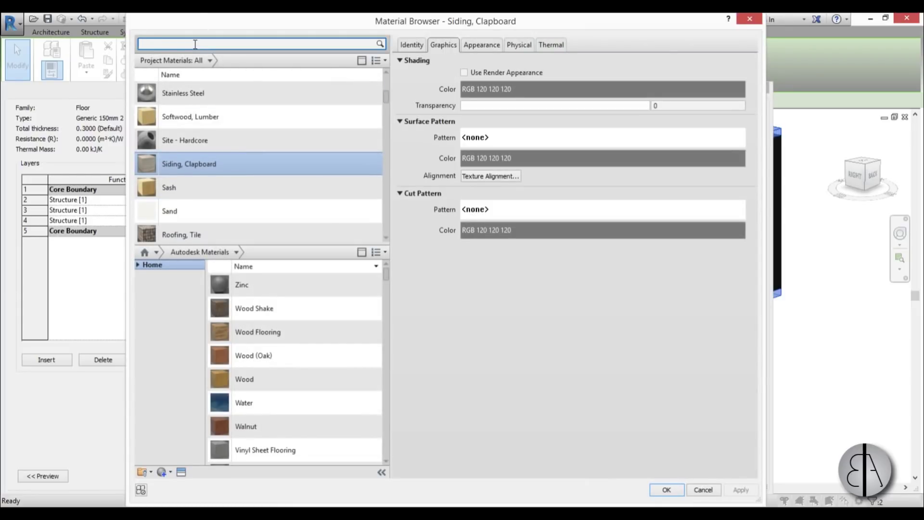
{"action": "type", "text": "black"}
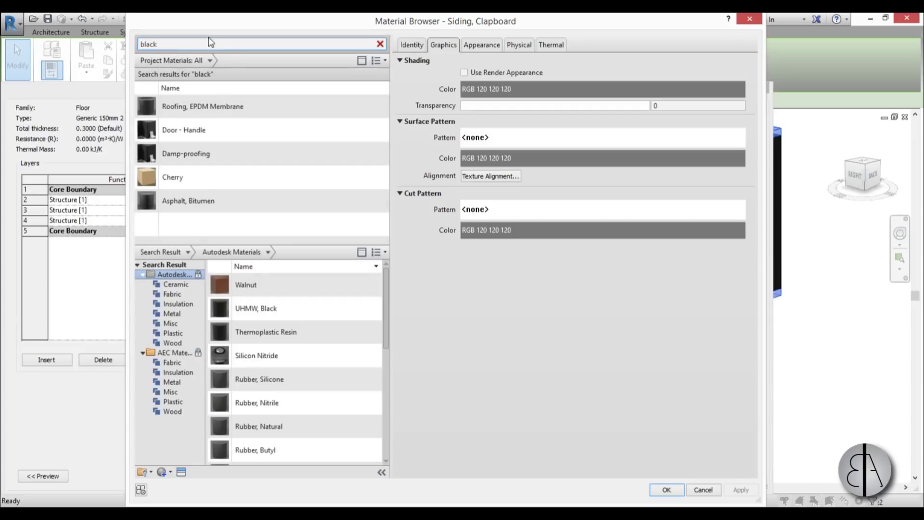
{"action": "left_click", "coordinate": [207, 152]}
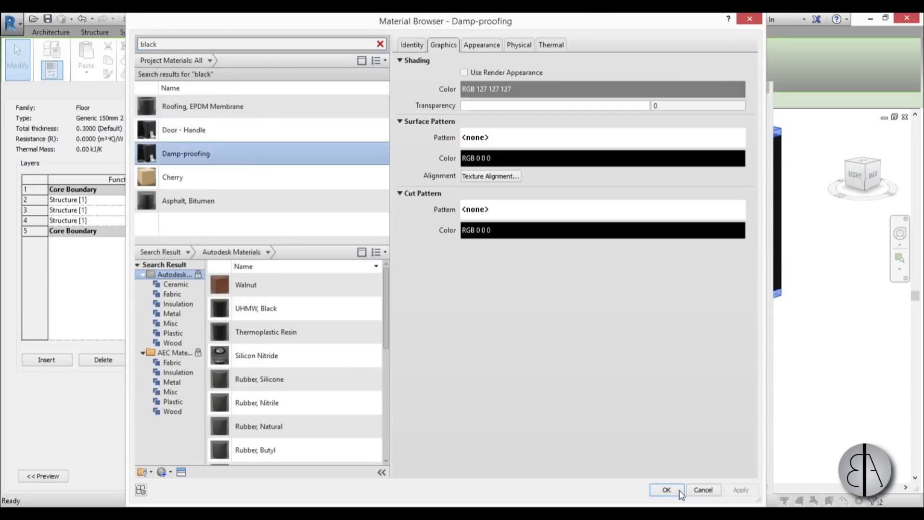
{"action": "left_click", "coordinate": [666, 489]}
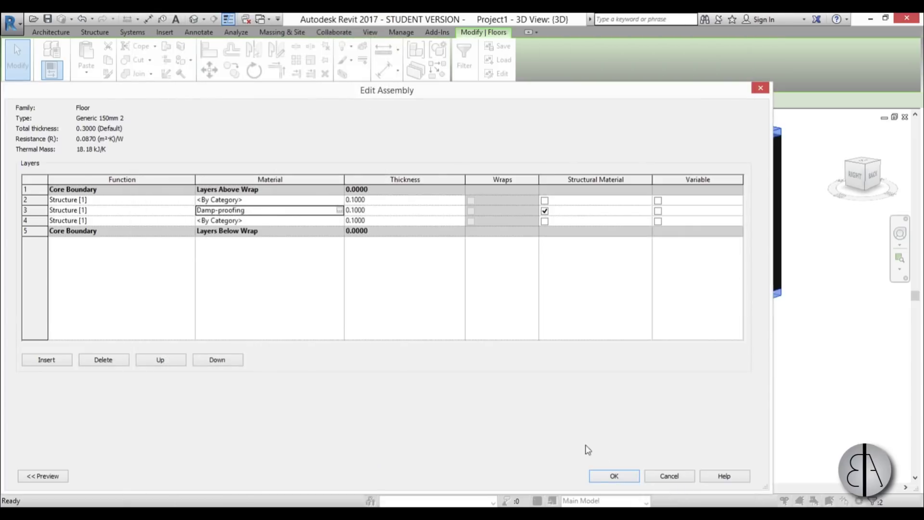
Give layers 2 and 4 the Siding, Clapboard material found by searching 'wood'.
{"action": "left_click", "coordinate": [321, 202]}
{"action": "left_click", "coordinate": [340, 200]}
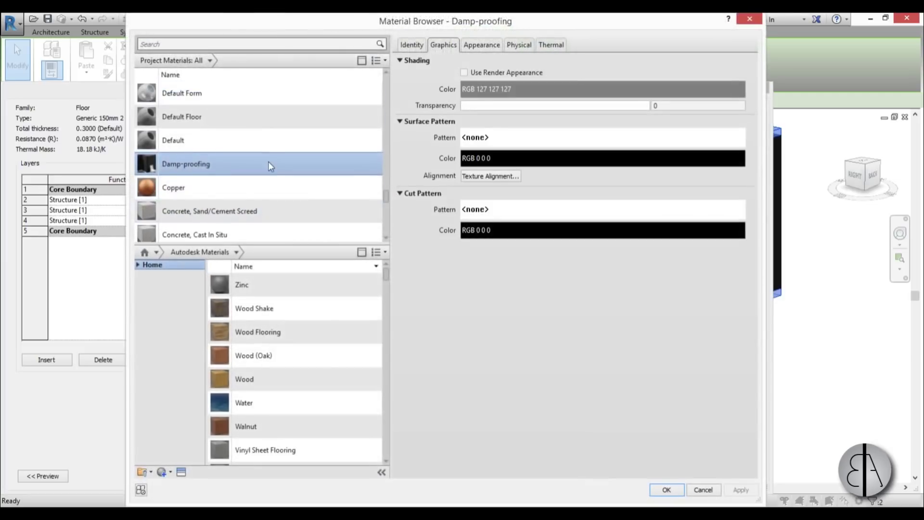
{"action": "scroll", "coordinate": [269, 163], "scroll_direction": "down", "scroll_amount": 2}
{"action": "scroll", "coordinate": [268, 168], "scroll_direction": "up", "scroll_amount": 4}
{"action": "left_click", "coordinate": [220, 44]}
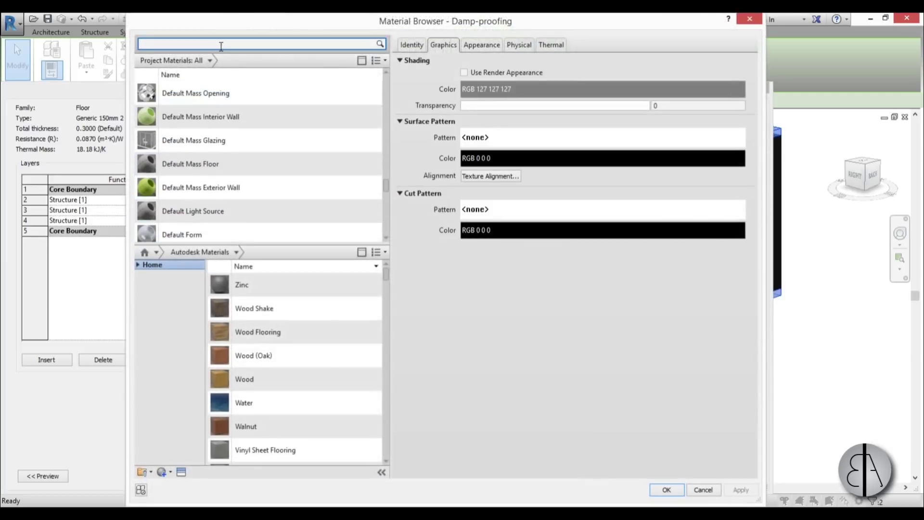
{"action": "type", "text": "wood"}
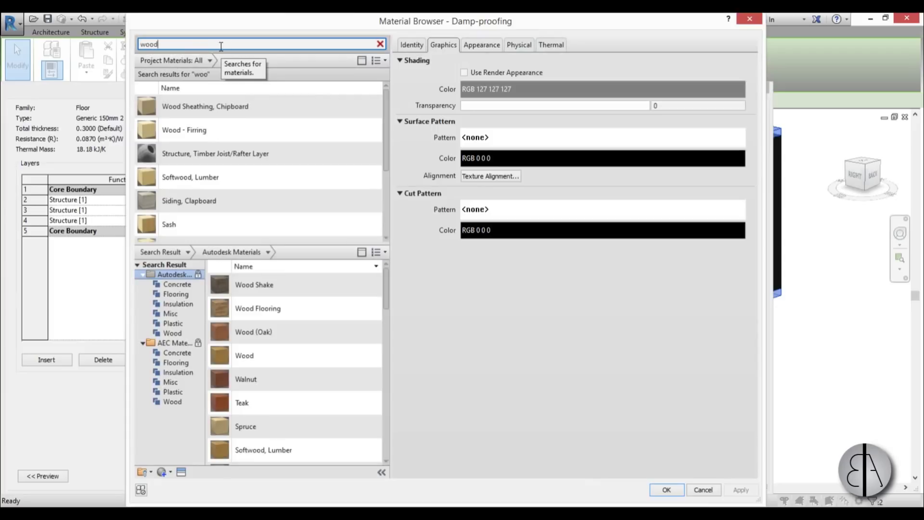
{"action": "left_click", "coordinate": [333, 208]}
{"action": "left_click", "coordinate": [667, 490]}
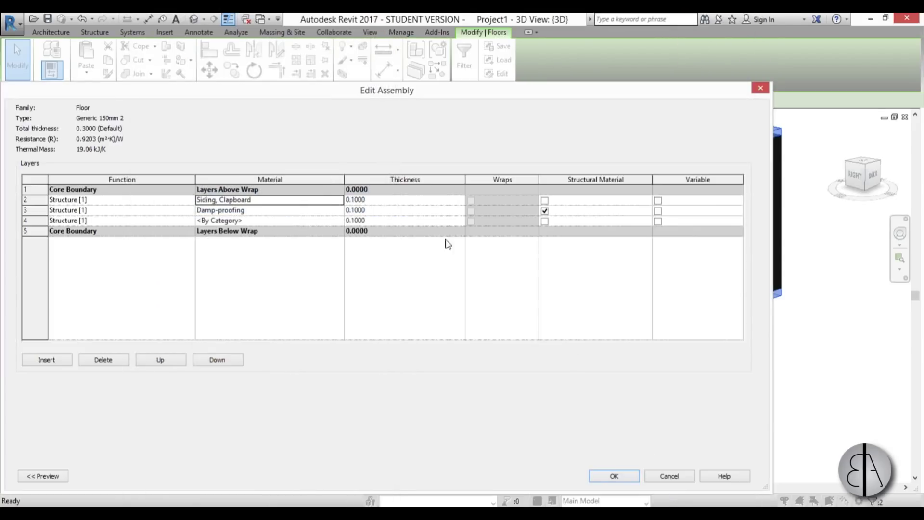
{"action": "left_click", "coordinate": [304, 200]}
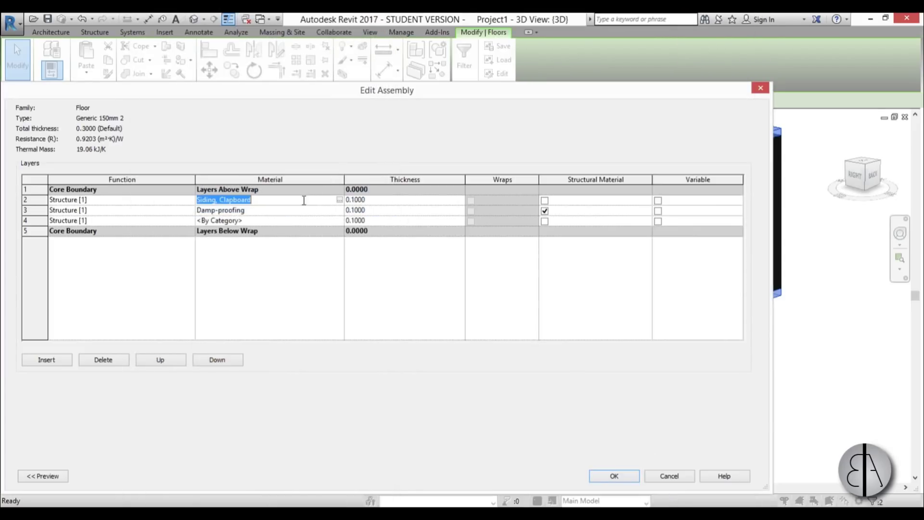
{"action": "left_click", "coordinate": [287, 220]}
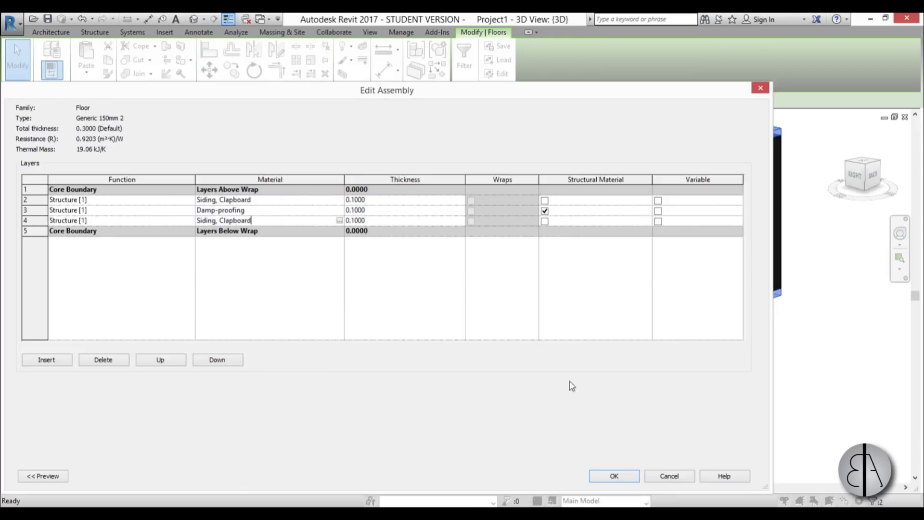
Accept the layer assembly and type properties, then clear the floor selection.
{"action": "left_click", "coordinate": [620, 480]}
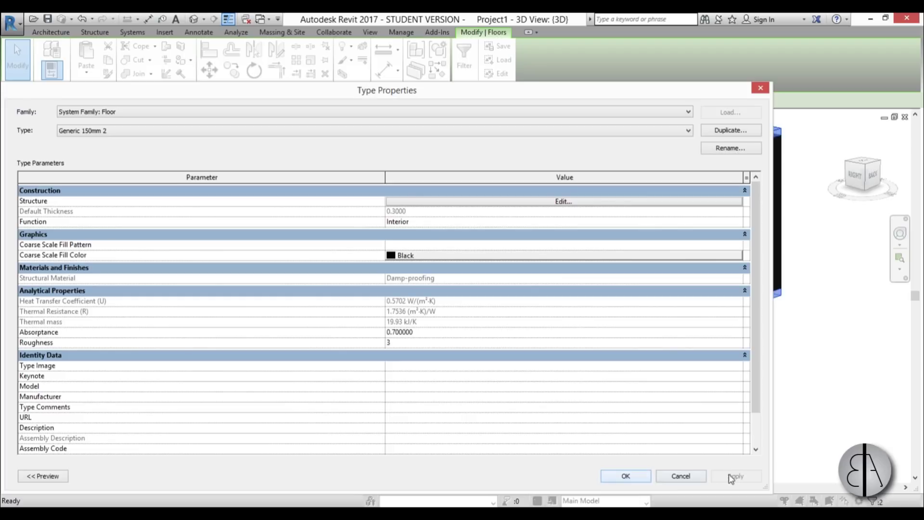
{"action": "left_click", "coordinate": [626, 475]}
{"action": "left_click", "coordinate": [633, 444]}
Select the ground floor and roof slabs and convert both into parts.
{"action": "middle_click_drag", "start_coordinate": [633, 443], "coordinate": [536, 419], "text": "shift"}
{"action": "scroll", "coordinate": [444, 374], "scroll_direction": "up", "scroll_amount": 4}
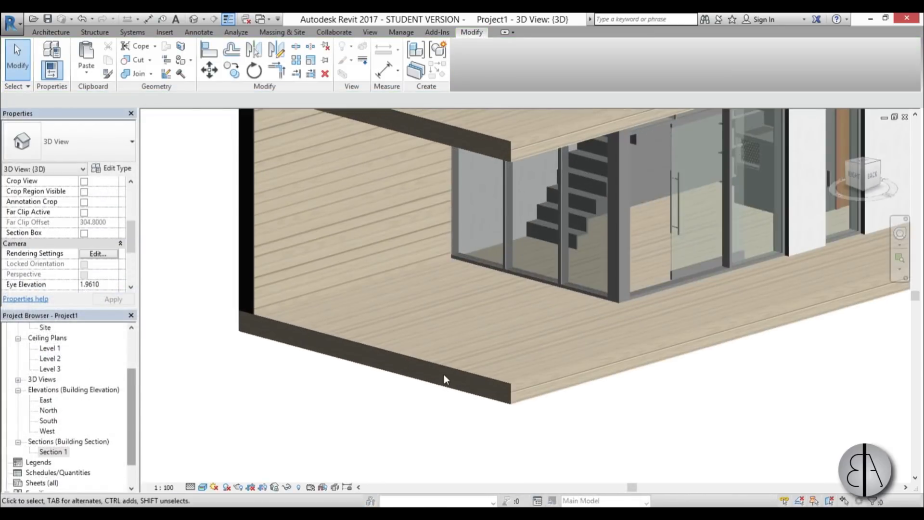
{"action": "left_click", "coordinate": [445, 364]}
{"action": "scroll", "coordinate": [443, 373], "scroll_direction": "down", "scroll_amount": 4}
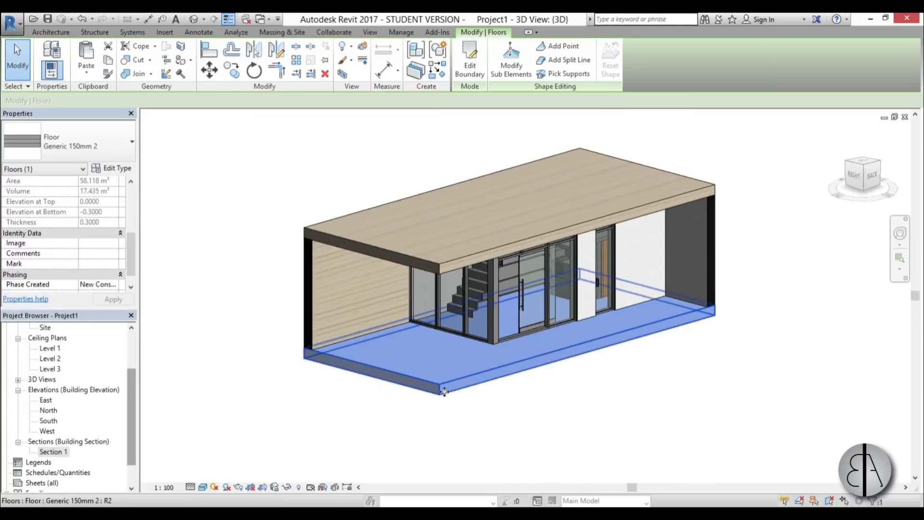
{"action": "left_click", "coordinate": [365, 232], "text": "ctrl"}
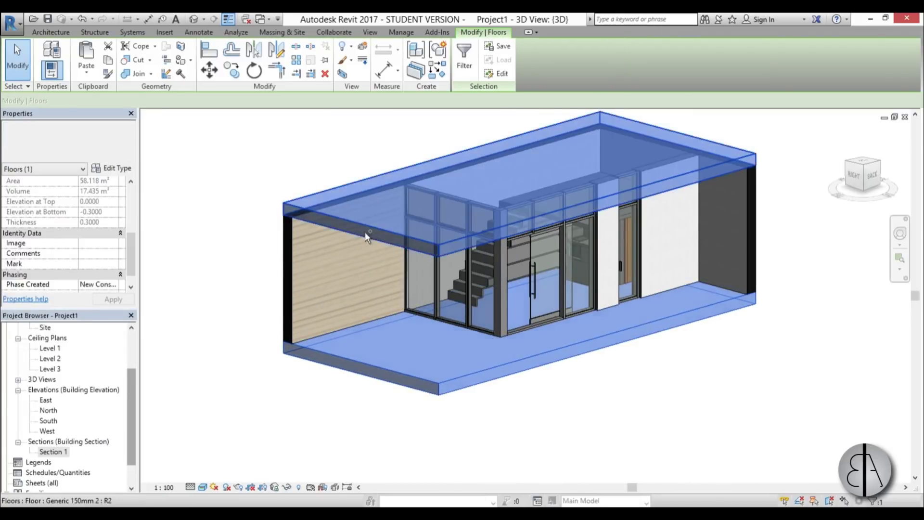
{"action": "left_click", "coordinate": [415, 70]}
{"action": "left_click", "coordinate": [284, 165]}
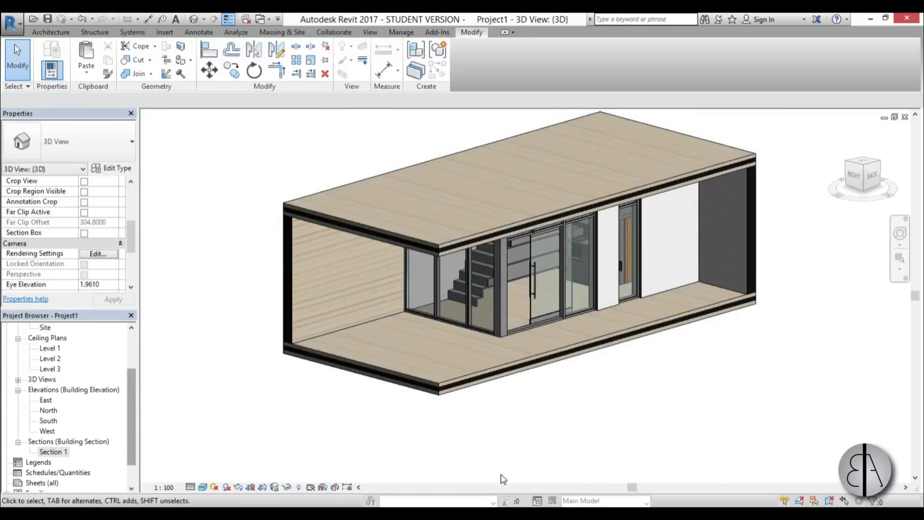
Orbit around the new parts and select the ground floor's top part.
{"action": "middle_click_drag", "start_coordinate": [555, 425], "coordinate": [502, 410], "text": "shift"}
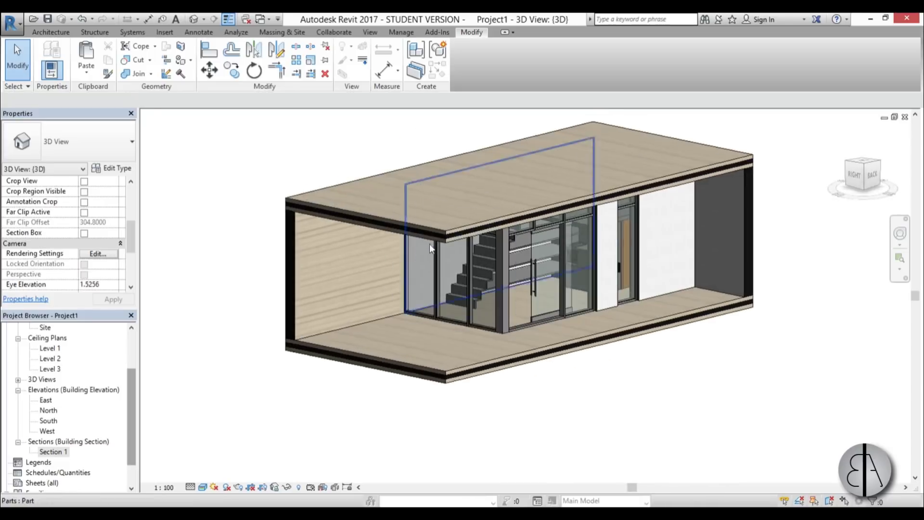
{"action": "scroll", "coordinate": [430, 235], "scroll_direction": "up", "scroll_amount": 2}
{"action": "left_click", "coordinate": [430, 235]}
{"action": "middle_click_drag", "start_coordinate": [570, 410], "coordinate": [559, 438], "text": "shift"}
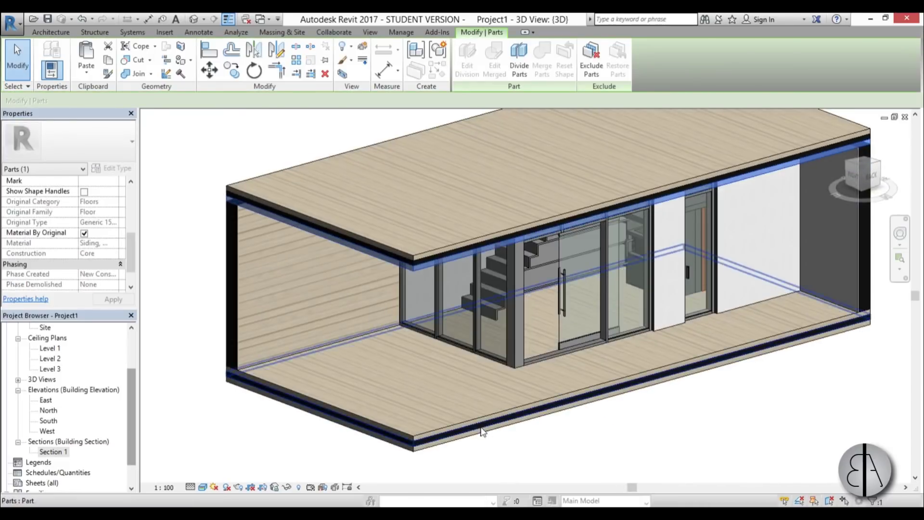
{"action": "left_click", "coordinate": [475, 416]}
{"action": "scroll", "coordinate": [621, 433], "scroll_direction": "down", "scroll_amount": 1}
{"action": "middle_click_drag", "start_coordinate": [625, 435], "coordinate": [639, 446], "text": "shift"}
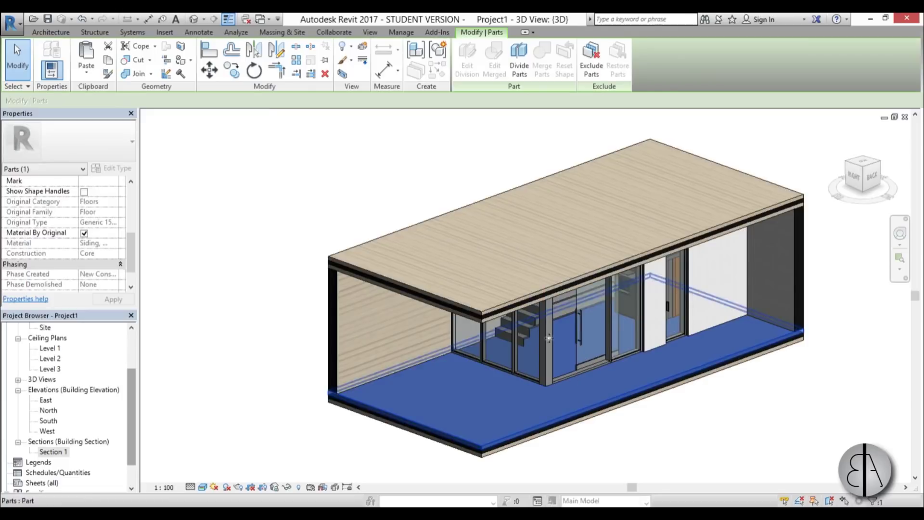
{"action": "middle_click_drag", "start_coordinate": [612, 392], "coordinate": [624, 375], "text": "shift"}
{"action": "scroll", "coordinate": [624, 375], "scroll_direction": "up", "scroll_amount": 3}
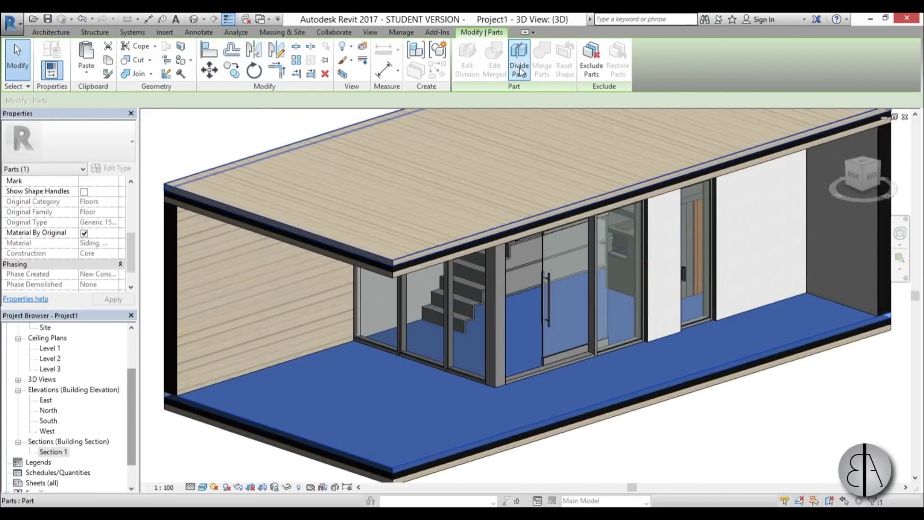
Start a Divide Parts sketch on the floor part in the Level 1 ceiling plan.
{"action": "left_click", "coordinate": [519, 69]}
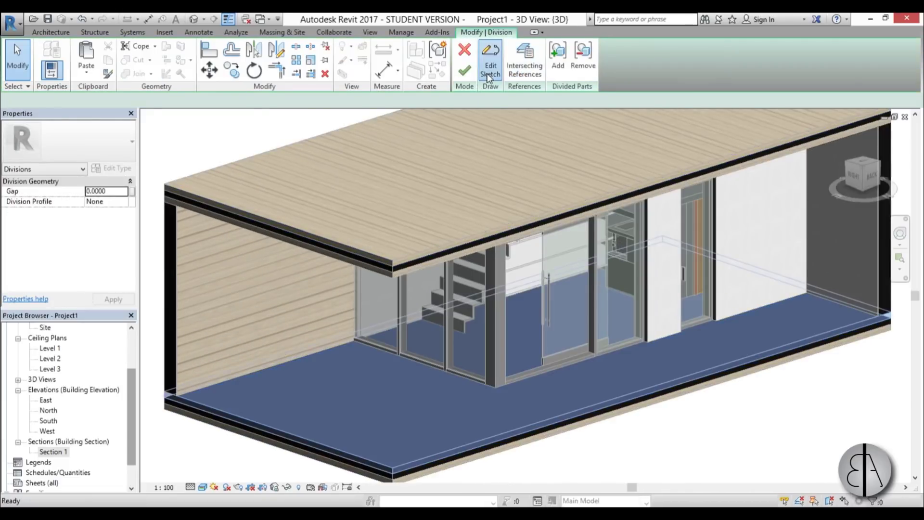
{"action": "left_click", "coordinate": [489, 57]}
{"action": "double_click", "coordinate": [48, 348]}
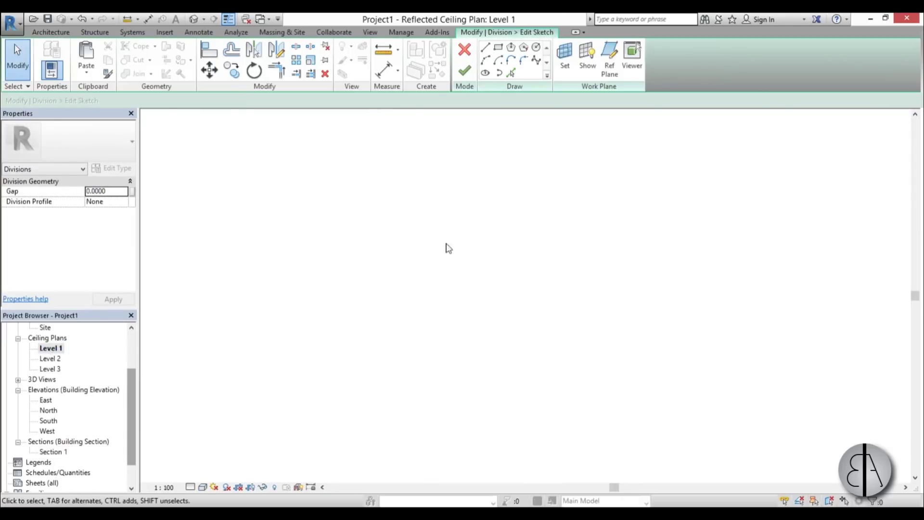
{"action": "scroll", "coordinate": [474, 306], "scroll_direction": "up", "scroll_amount": 4}
{"action": "scroll", "coordinate": [474, 306], "scroll_direction": "up", "scroll_amount": 3}
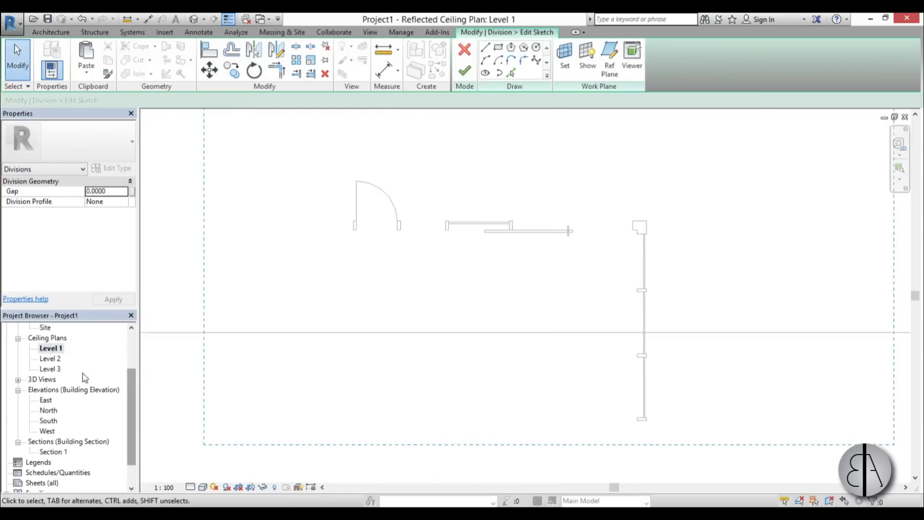
{"action": "scroll", "coordinate": [445, 303], "scroll_direction": "down", "scroll_amount": 1}
Draw division lines along the front and side walls and finish the division.
{"action": "left_click", "coordinate": [486, 48]}
{"action": "scroll", "coordinate": [604, 258], "scroll_direction": "up", "scroll_amount": 2}
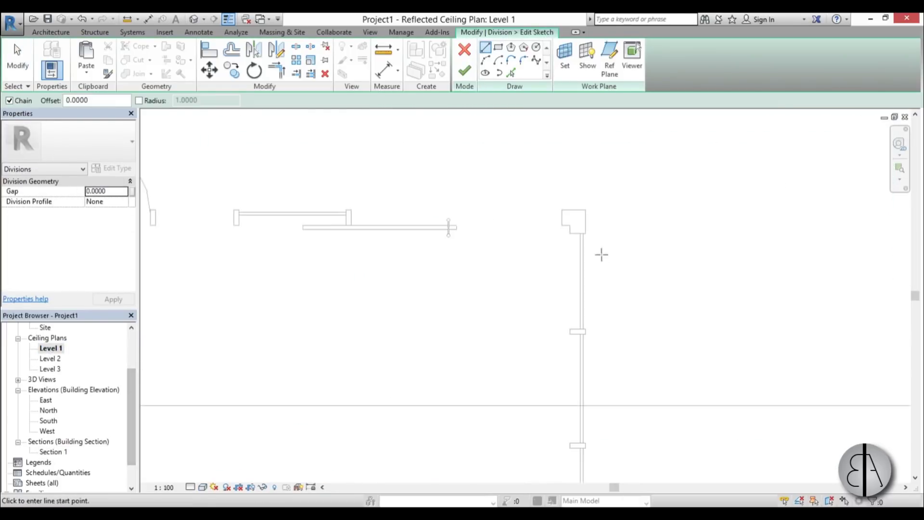
{"action": "left_click", "coordinate": [578, 220]}
{"action": "scroll", "coordinate": [578, 221], "scroll_direction": "down", "scroll_amount": 2}
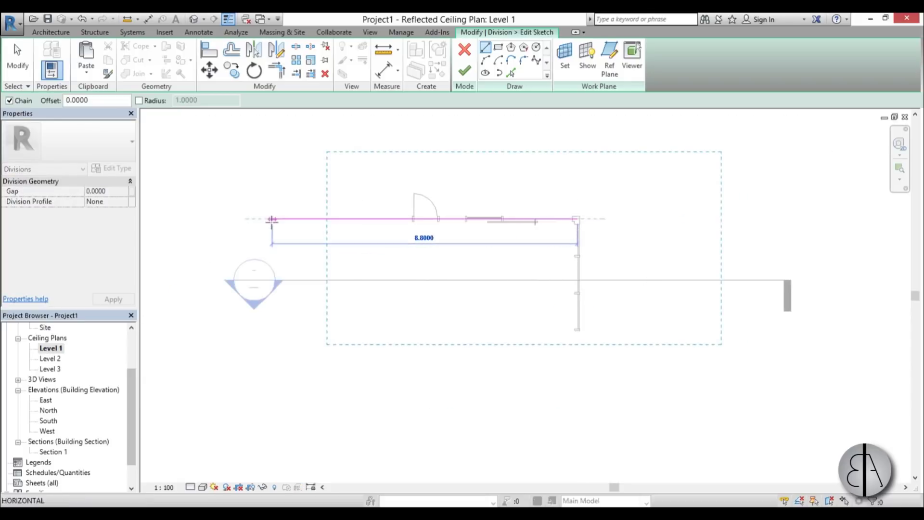
{"action": "left_click", "coordinate": [273, 219]}
{"action": "scroll", "coordinate": [577, 238], "scroll_direction": "up", "scroll_amount": 2}
{"action": "left_click", "coordinate": [577, 198]}
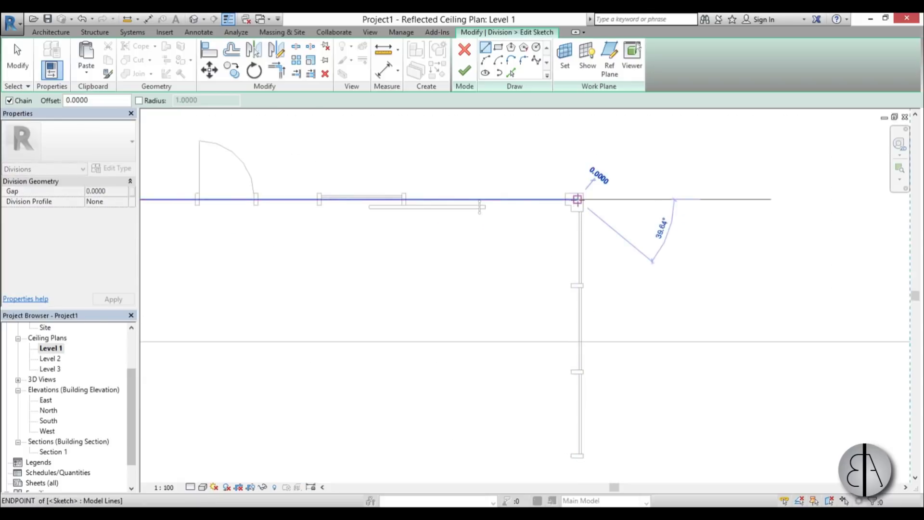
{"action": "scroll", "coordinate": [578, 202], "scroll_direction": "down", "scroll_amount": 3}
{"action": "left_click", "coordinate": [579, 358]}
{"action": "key", "text": "Escape"}
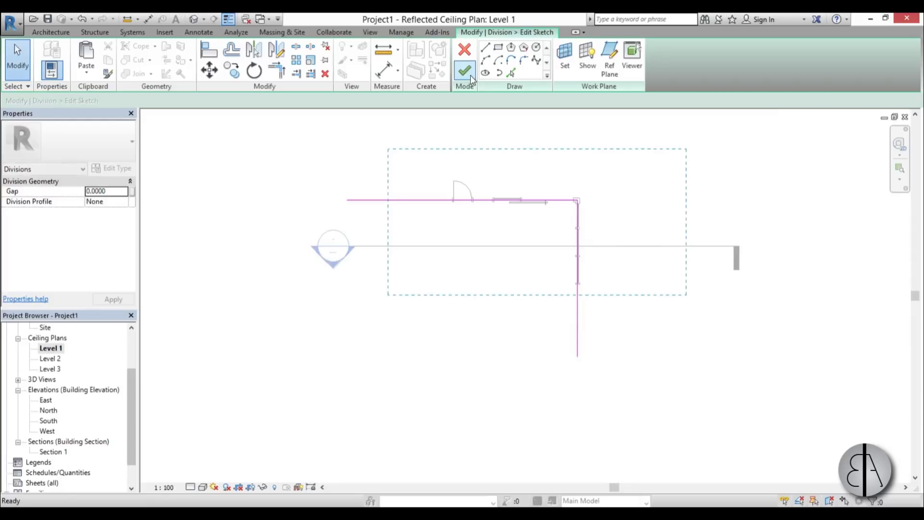
{"action": "left_click", "coordinate": [465, 72]}
{"action": "left_click", "coordinate": [466, 72]}
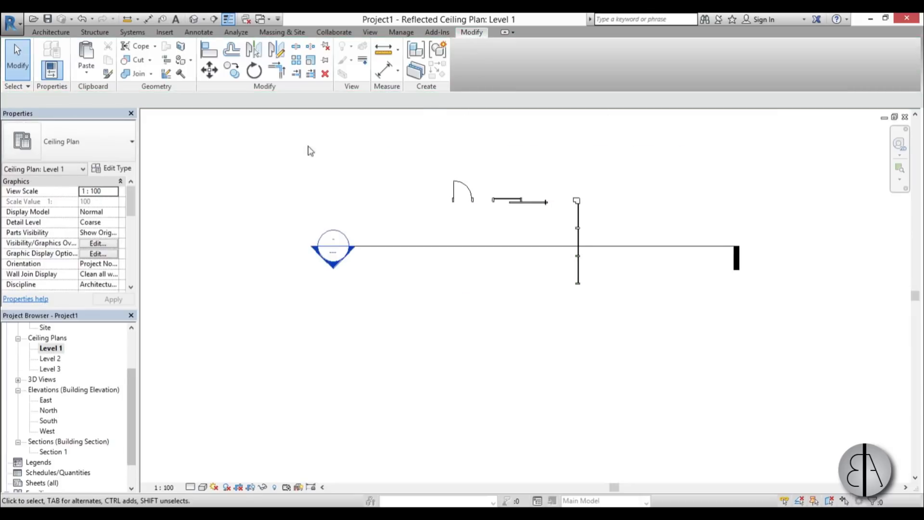
In the default 3D view, assign Finishes - Interior - Porcelain to the interior floor part.
{"action": "left_click", "coordinate": [191, 20]}
{"action": "scroll", "coordinate": [605, 378], "scroll_direction": "up", "scroll_amount": 3}
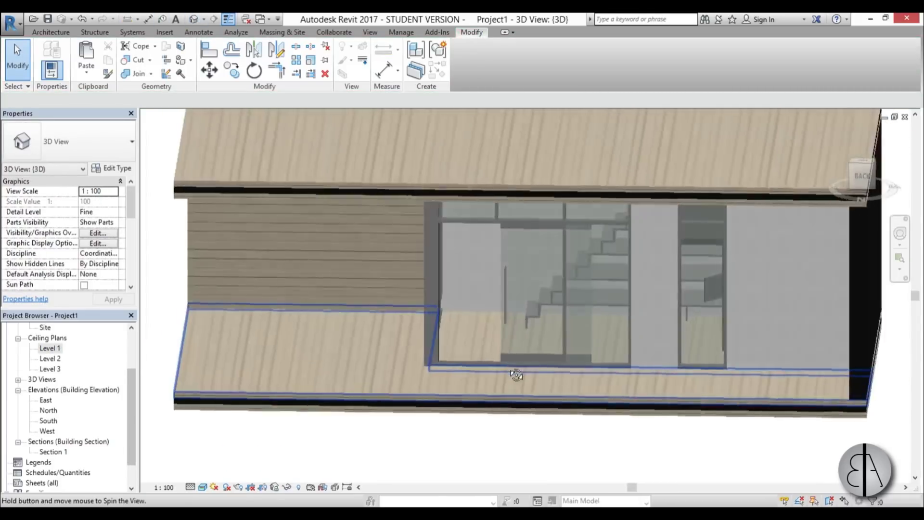
{"action": "left_click", "coordinate": [479, 340]}
{"action": "scroll", "coordinate": [472, 370], "scroll_direction": "down", "scroll_amount": 3}
{"action": "middle_click_drag", "start_coordinate": [472, 370], "coordinate": [536, 358], "text": "shift"}
{"action": "scroll", "coordinate": [536, 359], "scroll_direction": "up", "scroll_amount": 2}
{"action": "left_click_drag", "start_coordinate": [136, 193], "coordinate": [127, 253]}
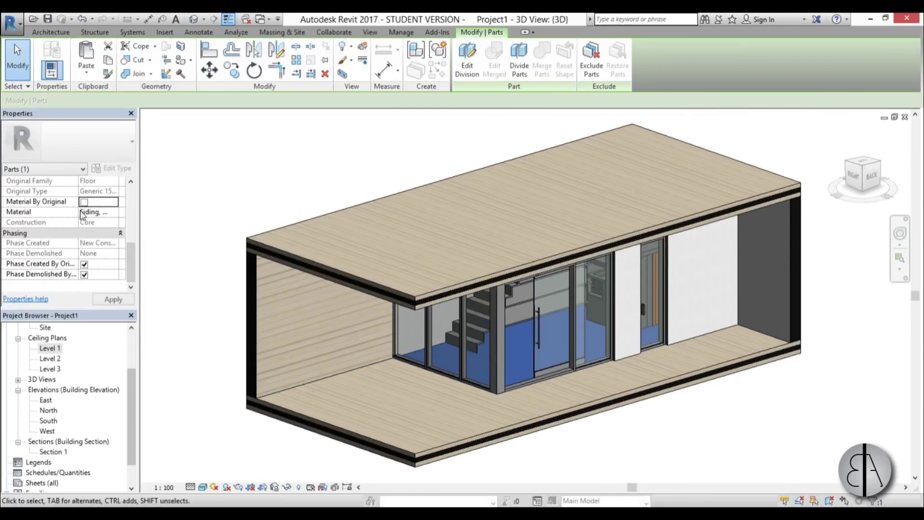
{"action": "left_click", "coordinate": [116, 214]}
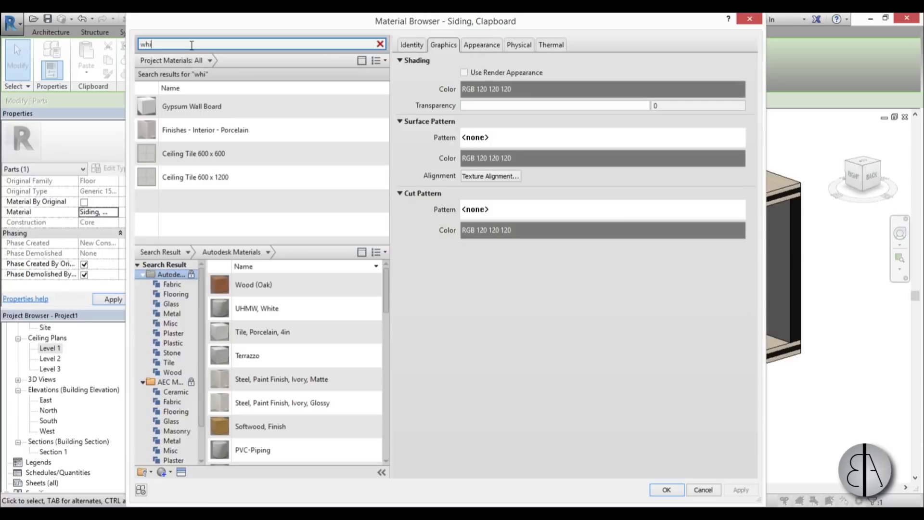
{"action": "left_click", "coordinate": [240, 132]}
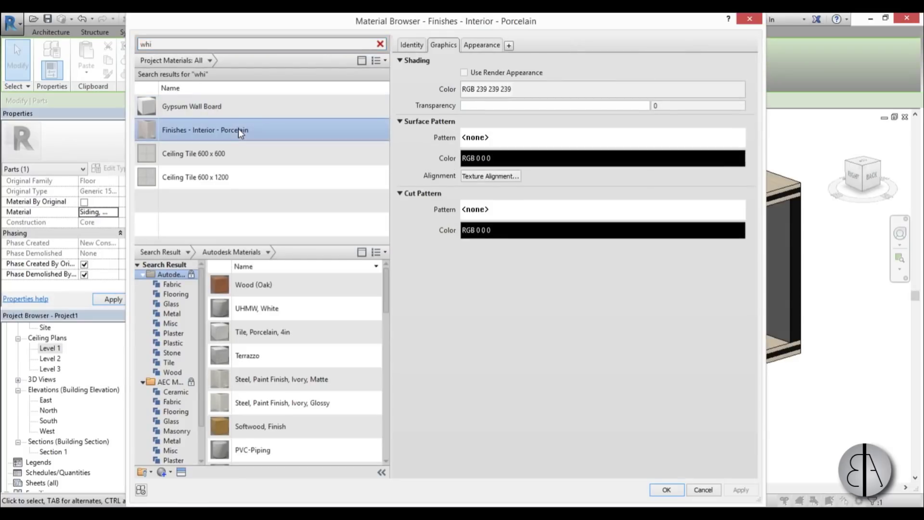
{"action": "left_click", "coordinate": [672, 488]}
{"action": "left_click", "coordinate": [697, 449]}
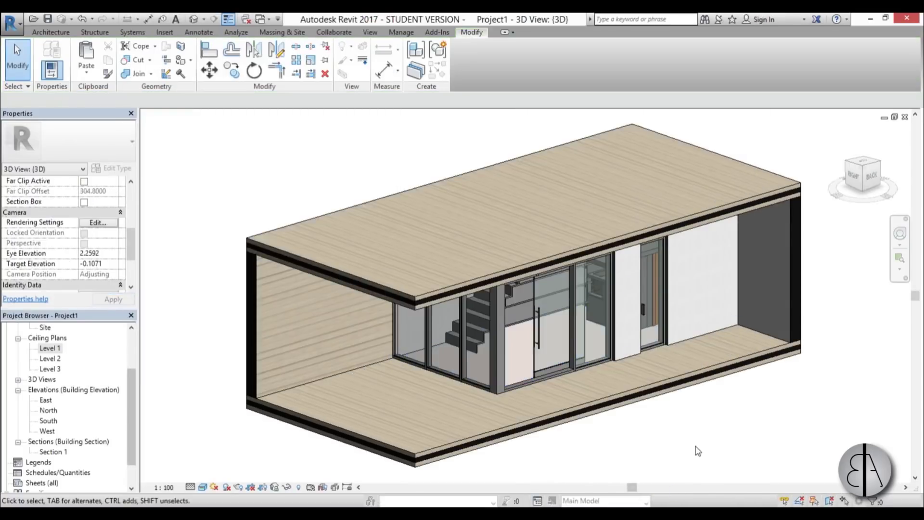
{"action": "middle_click_drag", "start_coordinate": [627, 431], "coordinate": [535, 332], "text": "shift"}
Orbit and zoom around the porcelain-floored cabin, then switch to the Level 1 ceiling plan.
{"action": "scroll", "coordinate": [529, 337], "scroll_direction": "up", "scroll_amount": 3}
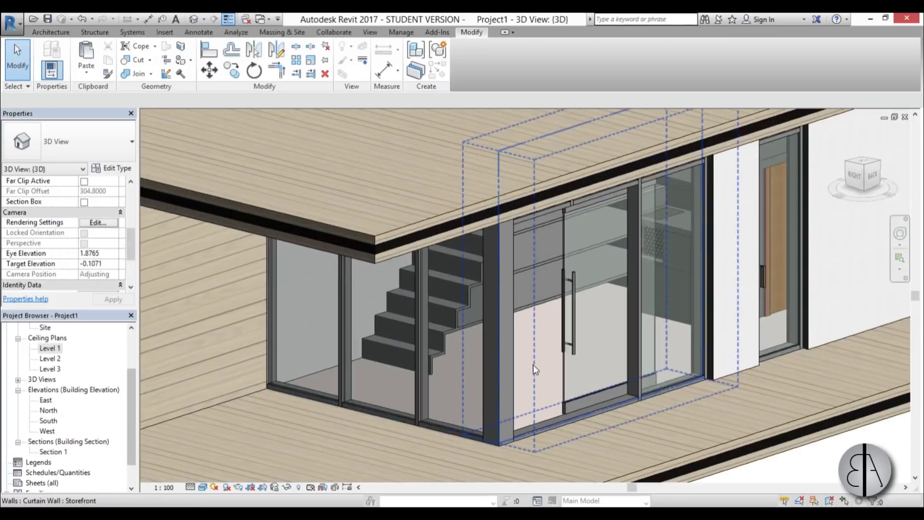
{"action": "scroll", "coordinate": [547, 407], "scroll_direction": "down", "scroll_amount": 4}
{"action": "middle_click_drag", "start_coordinate": [512, 397], "coordinate": [400, 403], "text": "shift"}
{"action": "scroll", "coordinate": [236, 206], "scroll_direction": "up", "scroll_amount": 3}
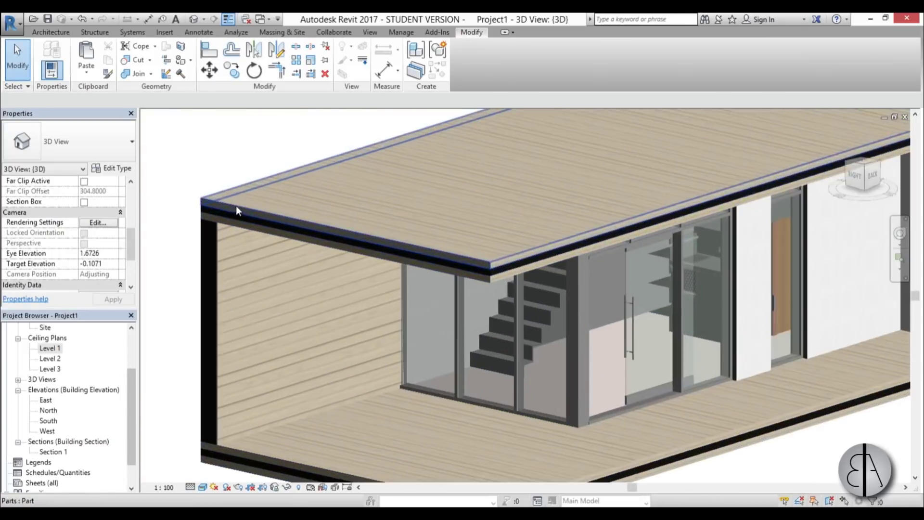
{"action": "scroll", "coordinate": [210, 200], "scroll_direction": "down", "scroll_amount": 3}
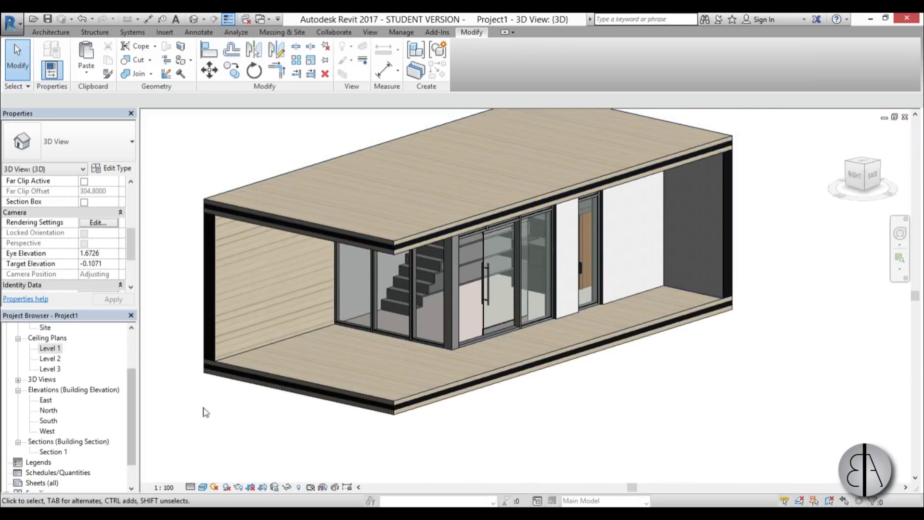
{"action": "middle_click_drag", "start_coordinate": [203, 408], "coordinate": [218, 403]}
{"action": "double_click", "coordinate": [44, 349]}
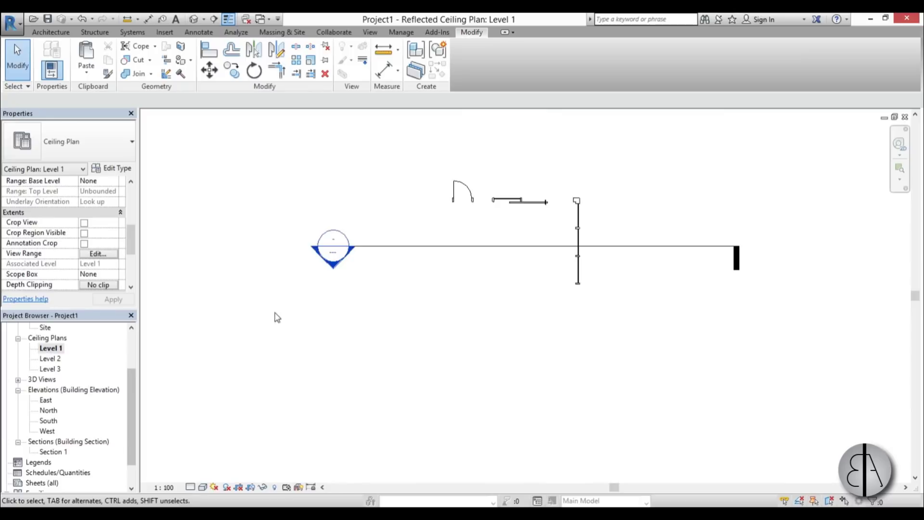
Switch the ceiling plan's visual style to Wireframe, then to Hidden Line.
{"action": "scroll", "coordinate": [277, 315], "scroll_direction": "down", "scroll_amount": 2}
{"action": "scroll", "coordinate": [404, 257], "scroll_direction": "up", "scroll_amount": 4}
{"action": "middle_click_drag", "start_coordinate": [378, 311], "coordinate": [416, 300]}
{"action": "scroll", "coordinate": [416, 301], "scroll_direction": "down", "scroll_amount": 2}
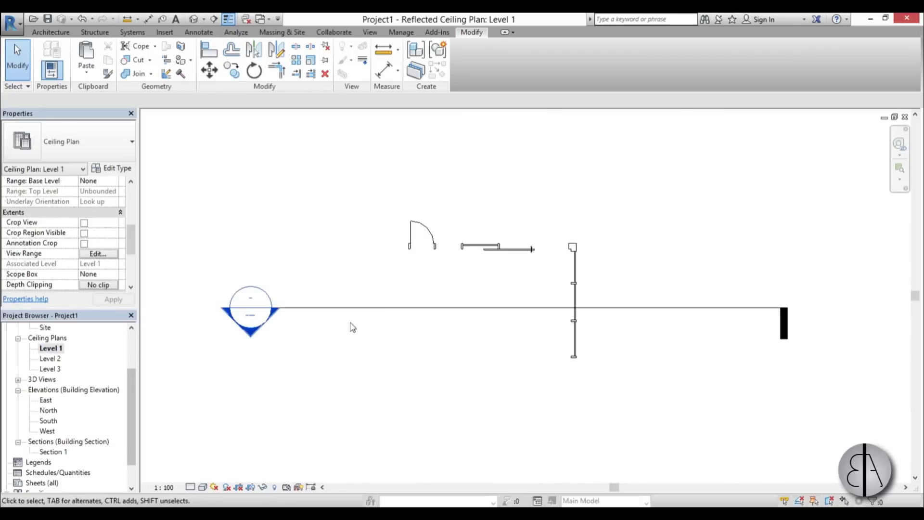
{"action": "left_click", "coordinate": [203, 487]}
{"action": "left_click", "coordinate": [248, 415]}
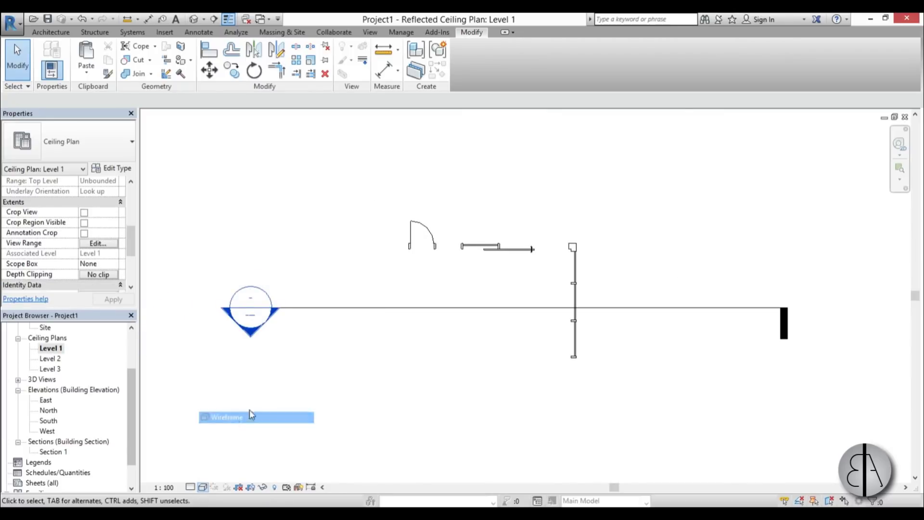
{"action": "left_click", "coordinate": [206, 487]}
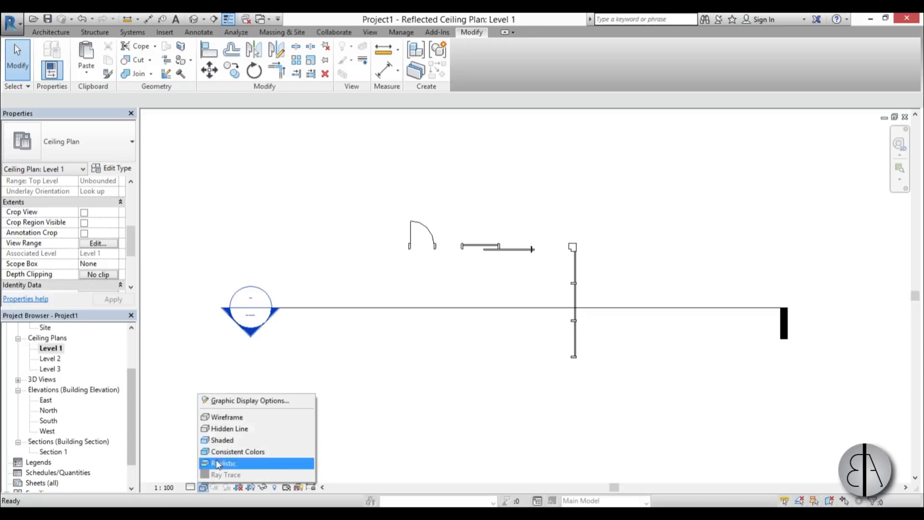
{"action": "left_click", "coordinate": [231, 428]}
{"action": "middle_click_drag", "start_coordinate": [418, 364], "coordinate": [415, 355]}
{"action": "scroll", "coordinate": [386, 328], "scroll_direction": "up", "scroll_amount": 2}
{"action": "scroll", "coordinate": [379, 330], "scroll_direction": "down", "scroll_amount": 1}
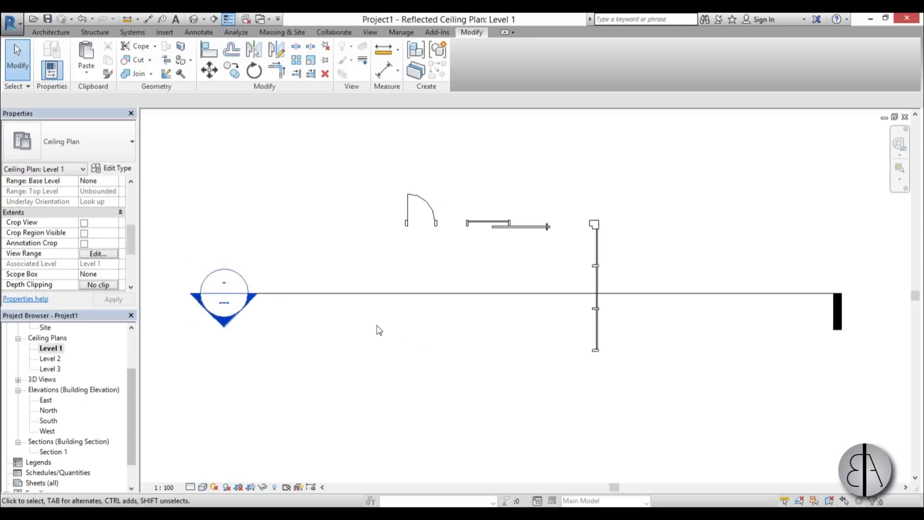
{"action": "scroll", "coordinate": [87, 380], "scroll_direction": "up", "scroll_amount": 2}
Open the Level 1 floor plan and start the Architecture Component tool.
{"action": "double_click", "coordinate": [50, 358]}
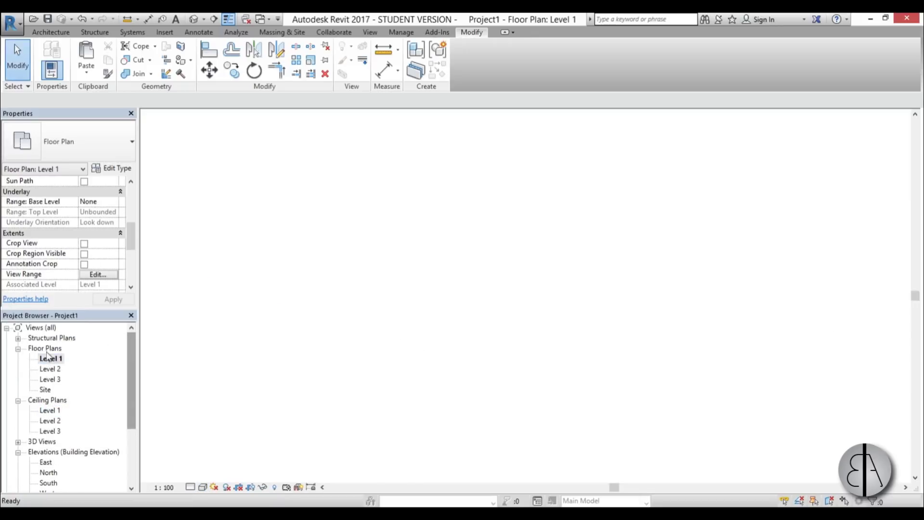
{"action": "scroll", "coordinate": [408, 314], "scroll_direction": "down", "scroll_amount": 1}
{"action": "scroll", "coordinate": [409, 248], "scroll_direction": "up", "scroll_amount": 3}
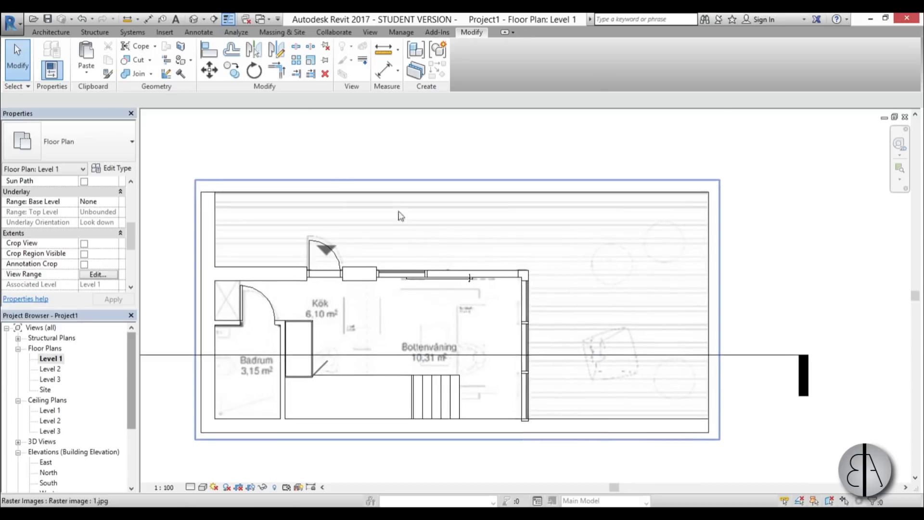
{"action": "left_click", "coordinate": [52, 32]}
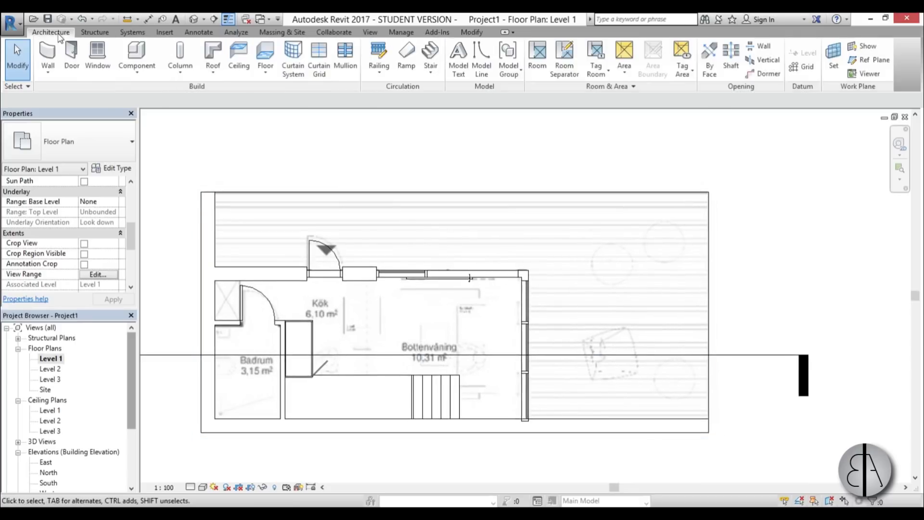
{"action": "left_click", "coordinate": [140, 54]}
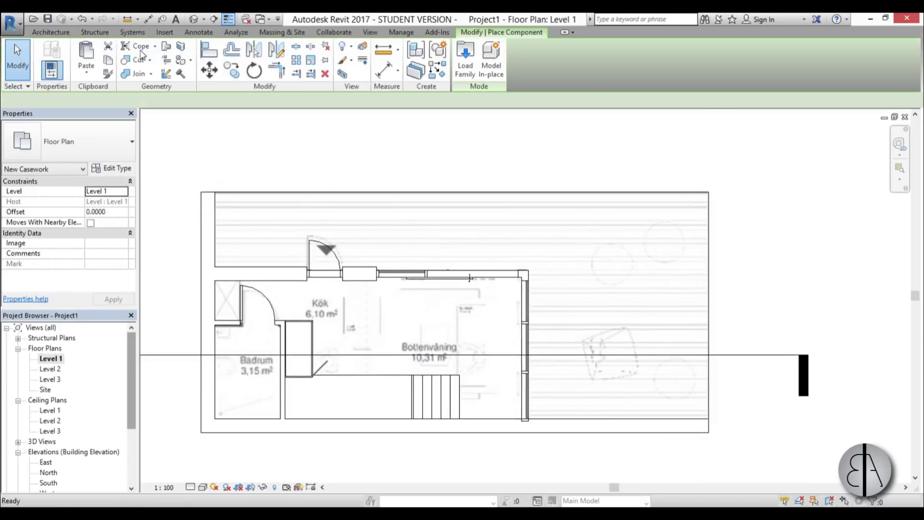
Create an in-place Generic Models element named Generic Models 1 and start an extrusion.
{"action": "left_click", "coordinate": [491, 72]}
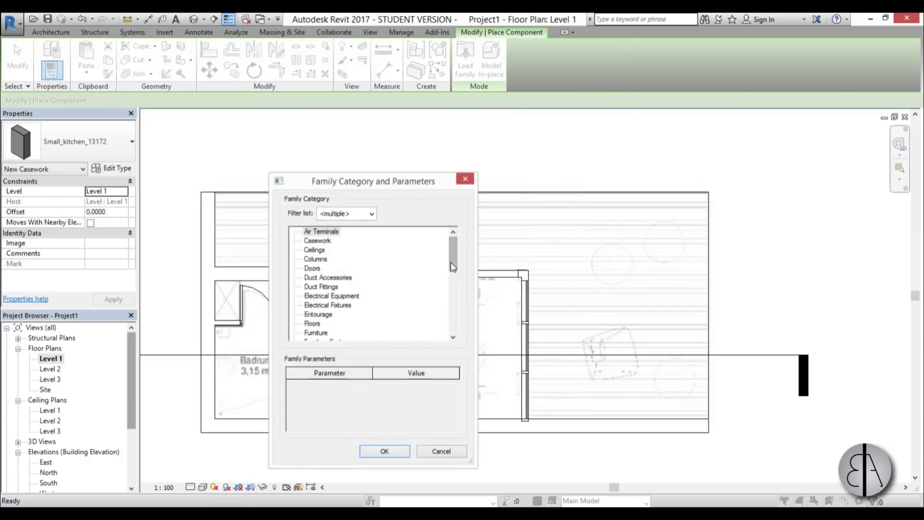
{"action": "scroll", "coordinate": [452, 263], "scroll_direction": "down", "scroll_amount": 1}
{"action": "double_click", "coordinate": [314, 323]}
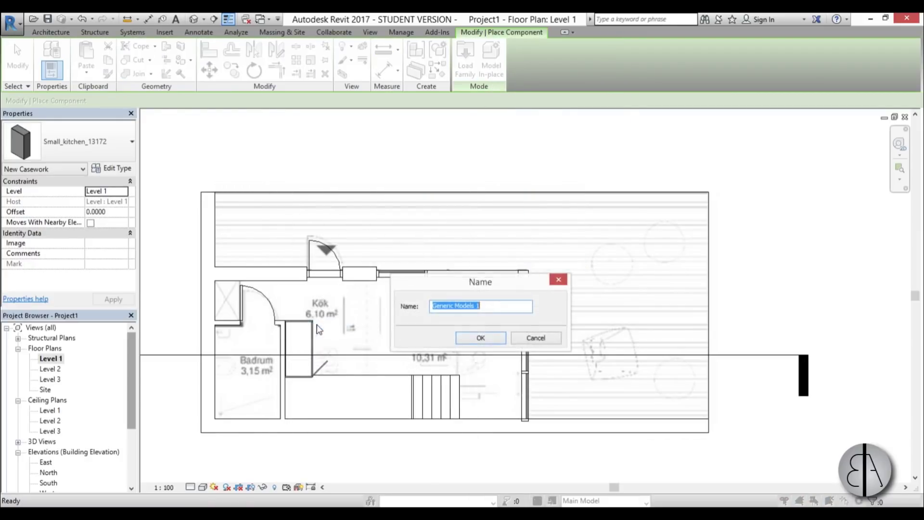
{"action": "left_click", "coordinate": [480, 338]}
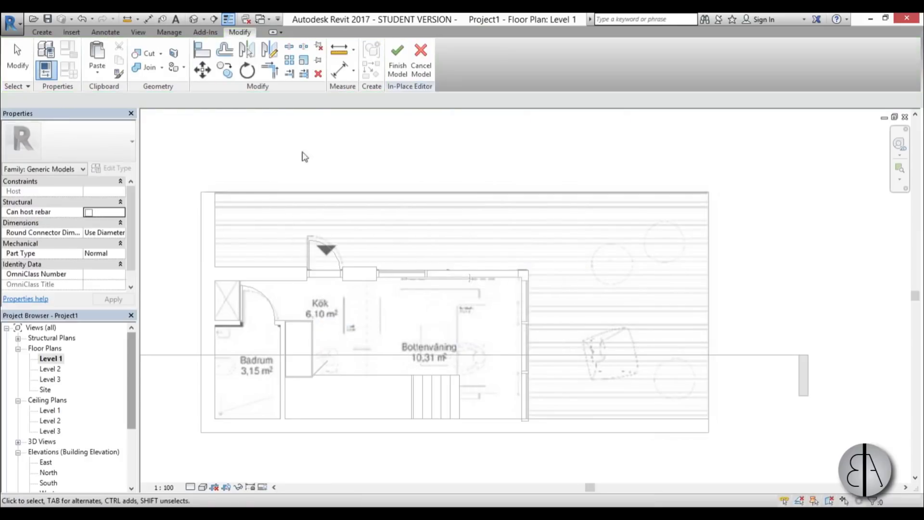
{"action": "left_click", "coordinate": [42, 32]}
{"action": "left_click", "coordinate": [98, 59]}
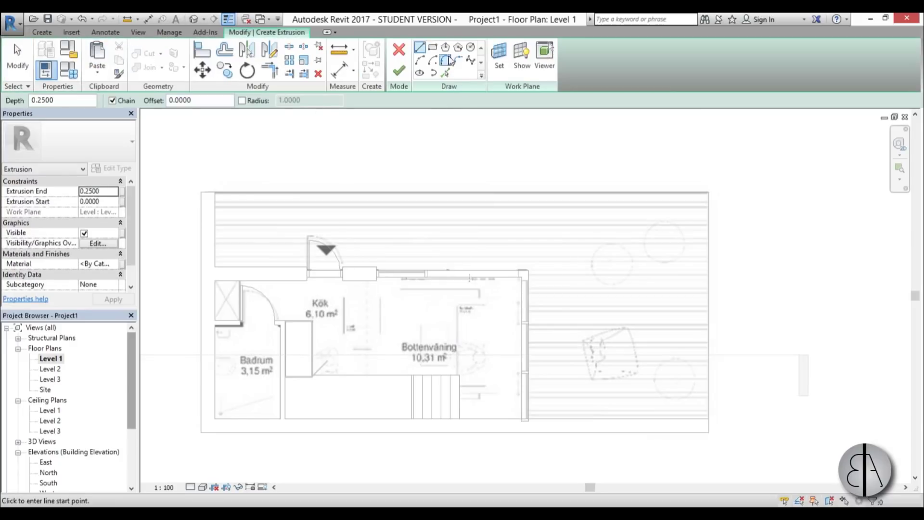
Sketch a rectangle from the plan image's top-left to bottom-right corner.
{"action": "left_click", "coordinate": [435, 49]}
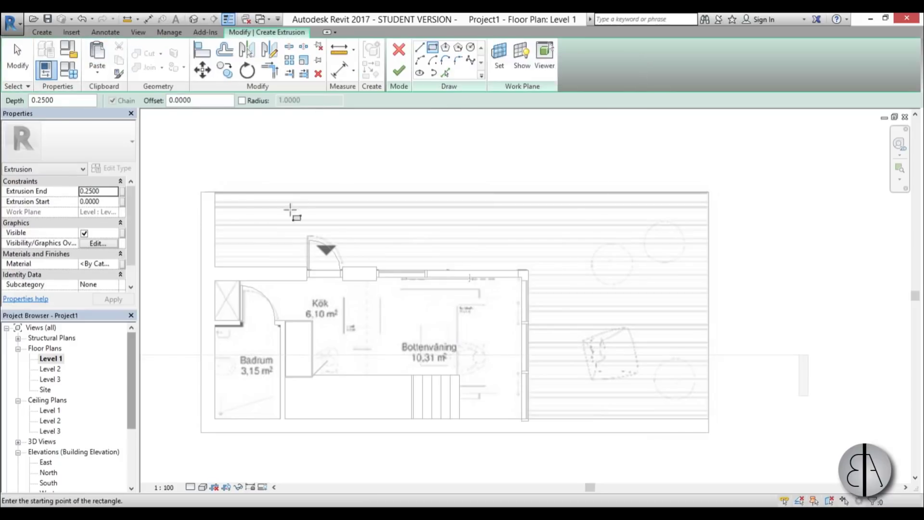
{"action": "scroll", "coordinate": [206, 181], "scroll_direction": "up", "scroll_amount": 3}
{"action": "scroll", "coordinate": [194, 180], "scroll_direction": "down", "scroll_amount": 4}
{"action": "left_click", "coordinate": [193, 180]}
{"action": "scroll", "coordinate": [611, 406], "scroll_direction": "up", "scroll_amount": 3}
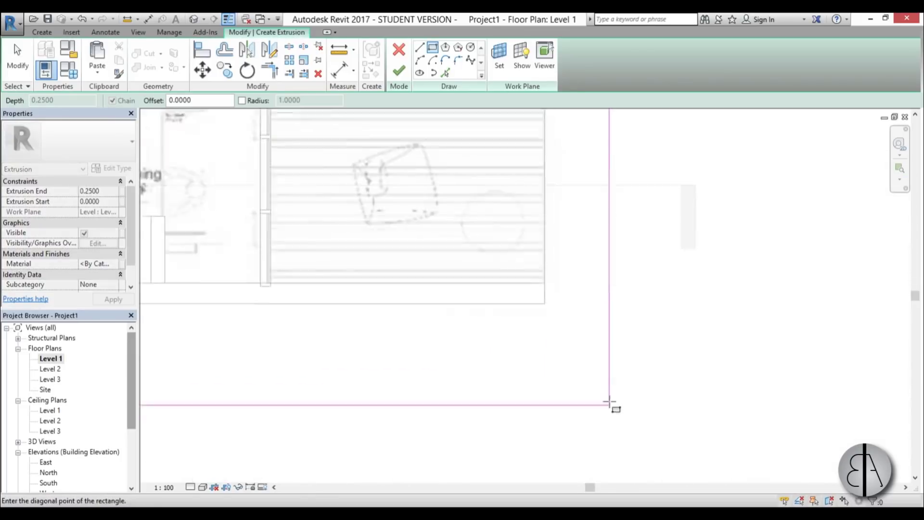
{"action": "scroll", "coordinate": [541, 299], "scroll_direction": "up", "scroll_amount": 2}
{"action": "left_click", "coordinate": [541, 295]}
{"action": "scroll", "coordinate": [610, 413], "scroll_direction": "down", "scroll_amount": 3}
{"action": "scroll", "coordinate": [610, 413], "scroll_direction": "down", "scroll_amount": 2}
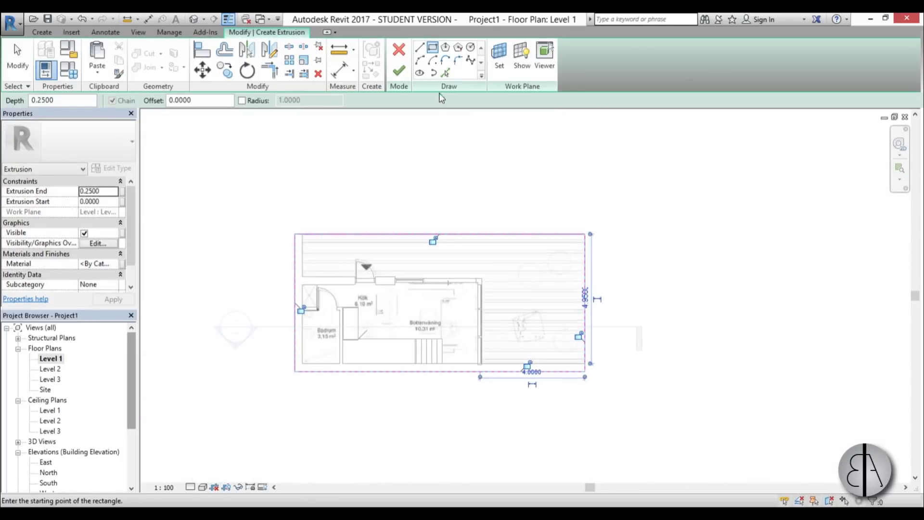
Draw a second rectangle with offset 0.0500 and finish the extrusion.
{"action": "left_click_drag", "start_coordinate": [193, 100], "coordinate": [174, 106]}
{"action": "left_click", "coordinate": [295, 234]}
{"action": "scroll", "coordinate": [547, 340], "scroll_direction": "up", "scroll_amount": 2}
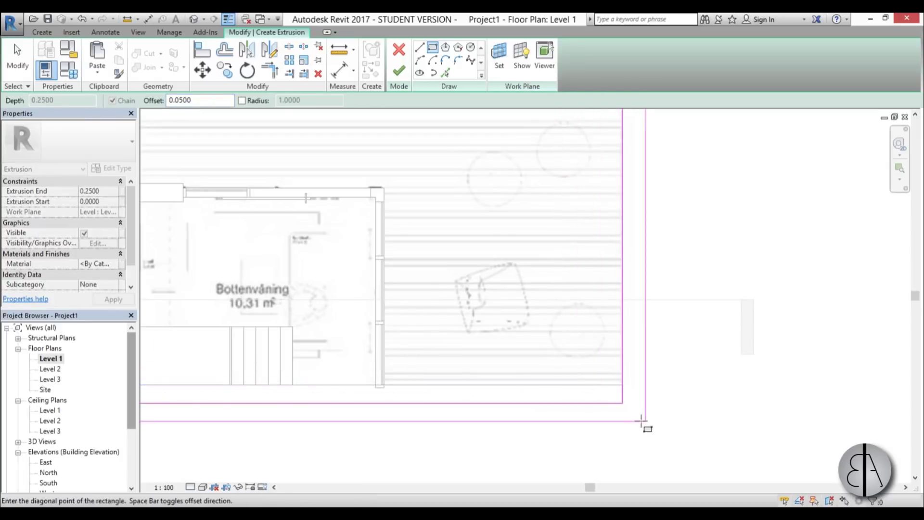
{"action": "left_click", "coordinate": [625, 409]}
{"action": "scroll", "coordinate": [541, 414], "scroll_direction": "down", "scroll_amount": 2}
{"action": "left_click", "coordinate": [398, 71]}
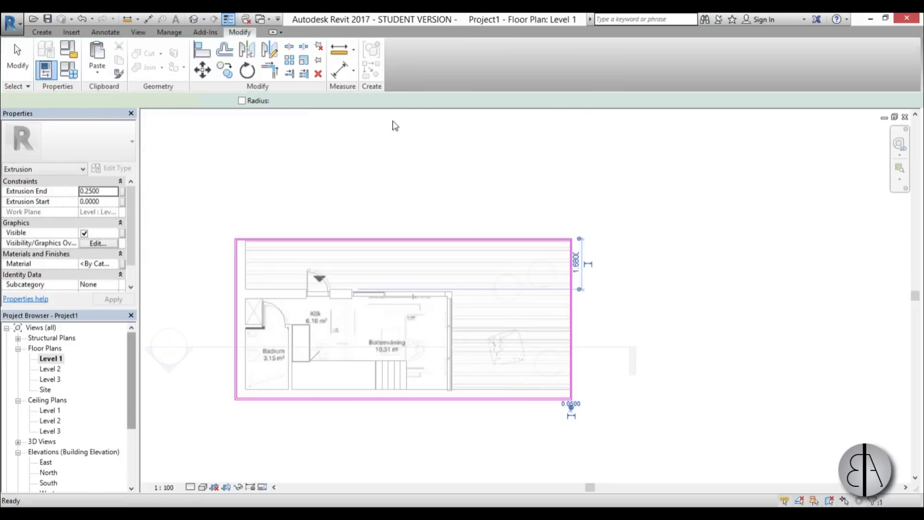
In the South elevation, stretch the extrusion from -0.3000 down to 3.5000 up.
{"action": "double_click", "coordinate": [48, 483]}
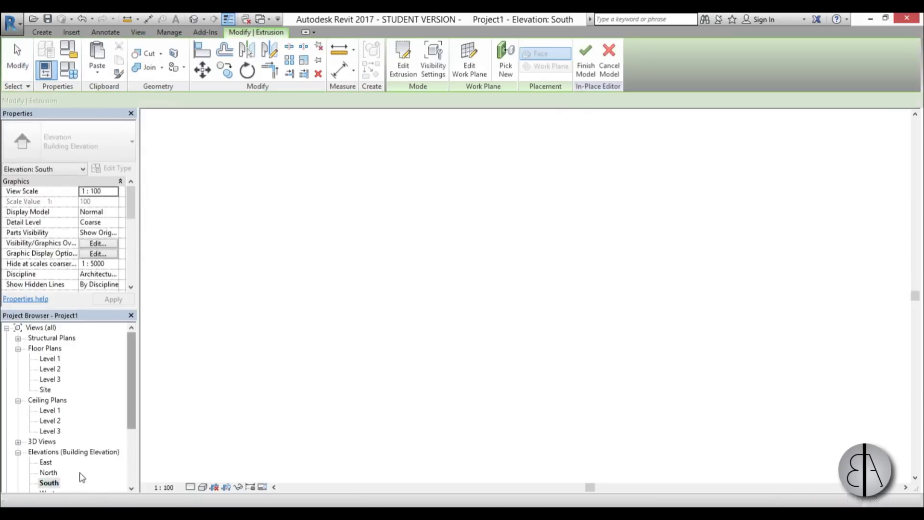
{"action": "scroll", "coordinate": [436, 327], "scroll_direction": "up", "scroll_amount": 4}
{"action": "scroll", "coordinate": [443, 346], "scroll_direction": "up", "scroll_amount": 3}
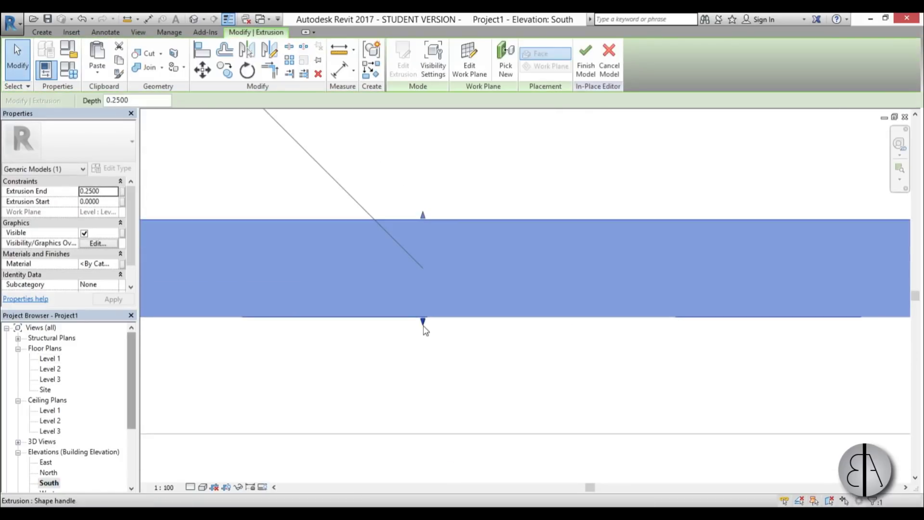
{"action": "left_click_drag", "start_coordinate": [423, 320], "coordinate": [428, 439]}
{"action": "scroll", "coordinate": [449, 347], "scroll_direction": "down", "scroll_amount": 5}
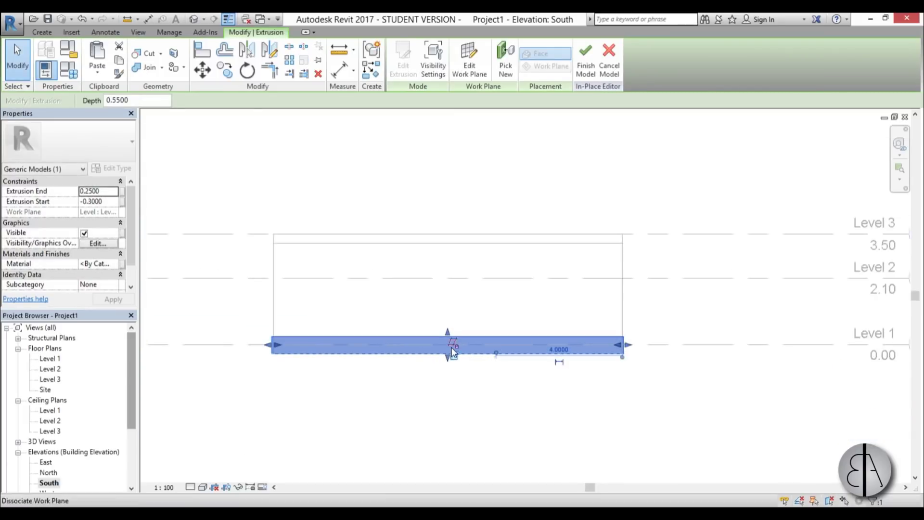
{"action": "scroll", "coordinate": [450, 342], "scroll_direction": "up", "scroll_amount": 2}
{"action": "left_click_drag", "start_coordinate": [447, 337], "coordinate": [452, 184]}
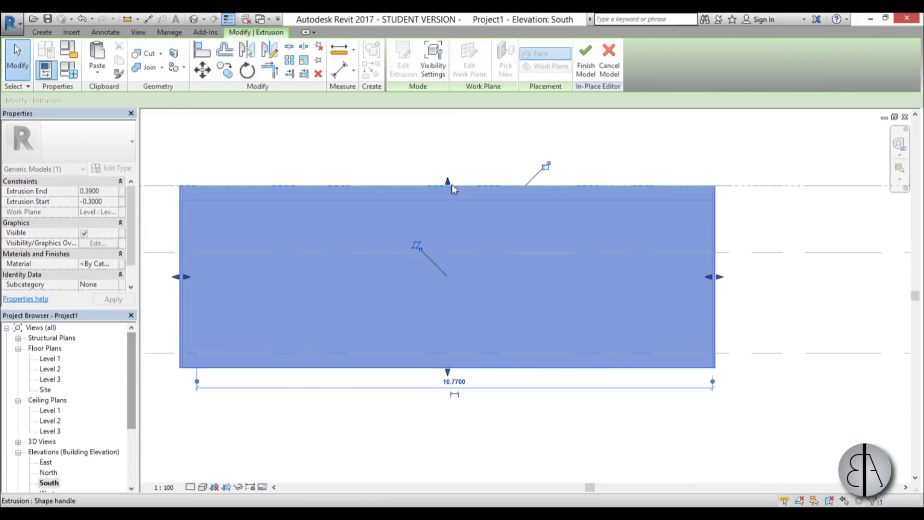
{"action": "scroll", "coordinate": [432, 163], "scroll_direction": "down", "scroll_amount": 4}
{"action": "scroll", "coordinate": [691, 171], "scroll_direction": "up", "scroll_amount": 4}
{"action": "scroll", "coordinate": [465, 218], "scroll_direction": "down", "scroll_amount": 3}
{"action": "middle_click_drag", "start_coordinate": [282, 189], "coordinate": [420, 228]}
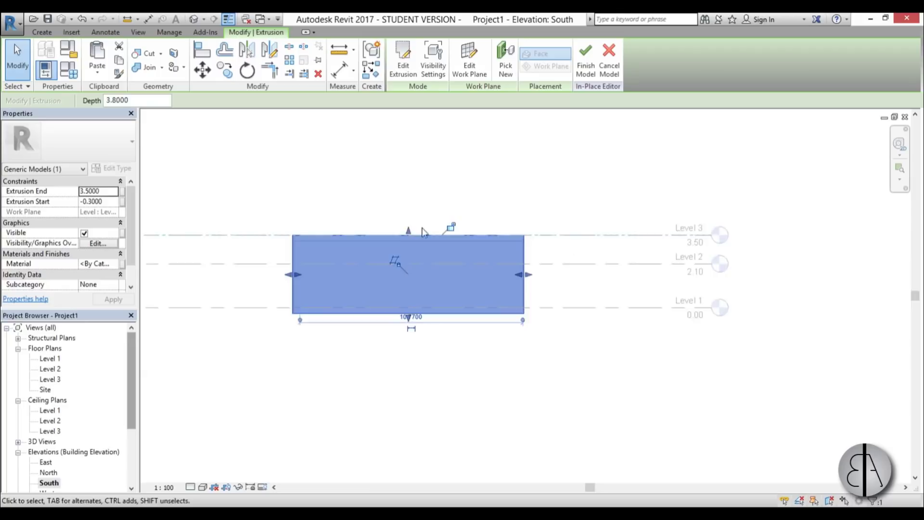
{"action": "scroll", "coordinate": [420, 229], "scroll_direction": "up", "scroll_amount": 2}
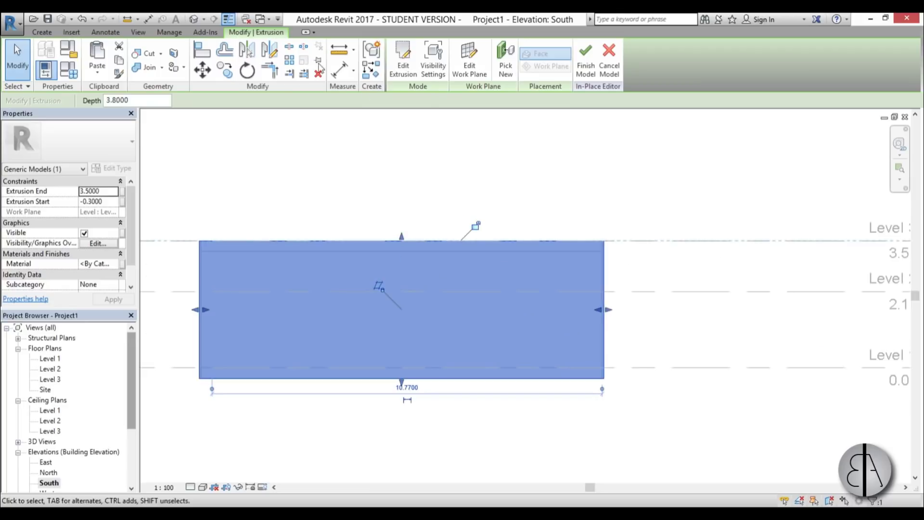
Select the shell extrusion in 3D and open the Material Browser for it.
{"action": "left_click", "coordinate": [193, 21]}
{"action": "scroll", "coordinate": [609, 270], "scroll_direction": "down", "scroll_amount": 5}
{"action": "middle_click_drag", "start_coordinate": [606, 299], "coordinate": [598, 328], "text": "shift"}
{"action": "scroll", "coordinate": [592, 319], "scroll_direction": "up", "scroll_amount": 3}
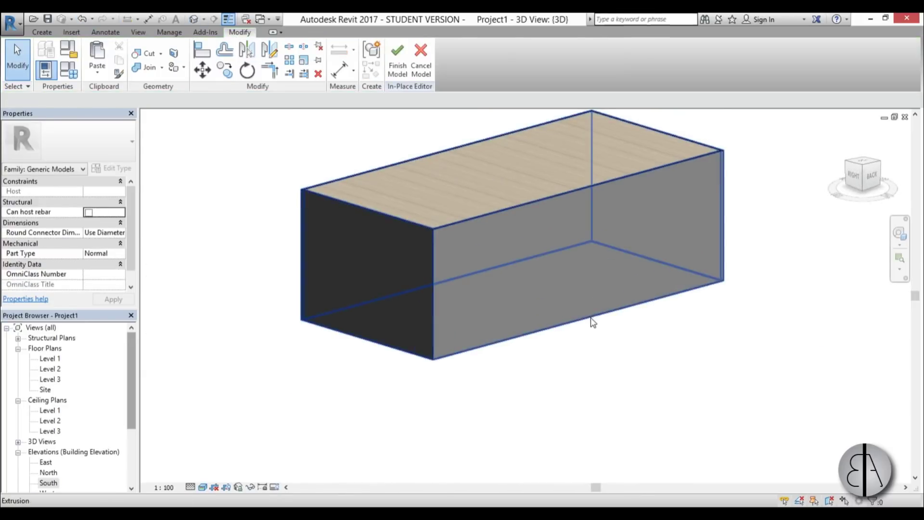
{"action": "left_click", "coordinate": [592, 321]}
{"action": "left_click", "coordinate": [111, 263]}
Assign the Damp-proofing material, found by searching 'black', to the shell extrusion and orbit to check it.
{"action": "left_click", "coordinate": [115, 263]}
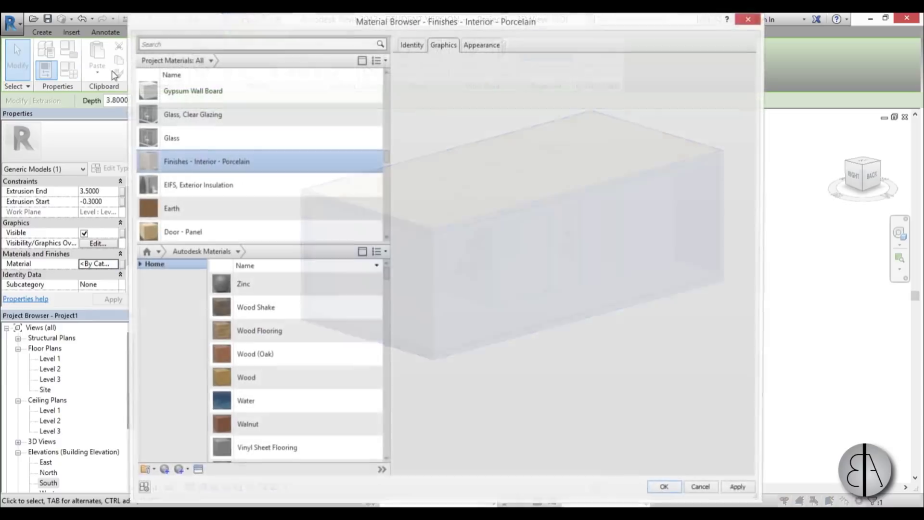
{"action": "left_click", "coordinate": [183, 43]}
{"action": "type", "text": "black"}
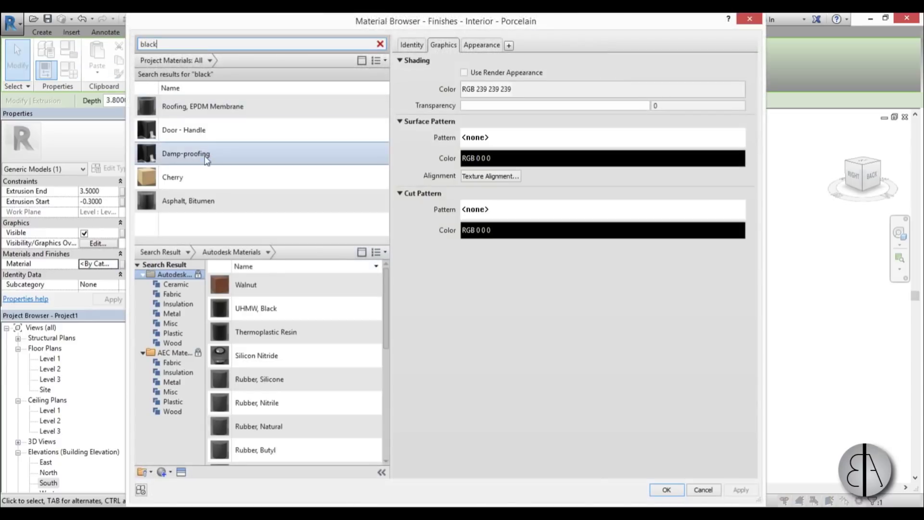
{"action": "left_click", "coordinate": [184, 157]}
{"action": "left_click", "coordinate": [665, 490]}
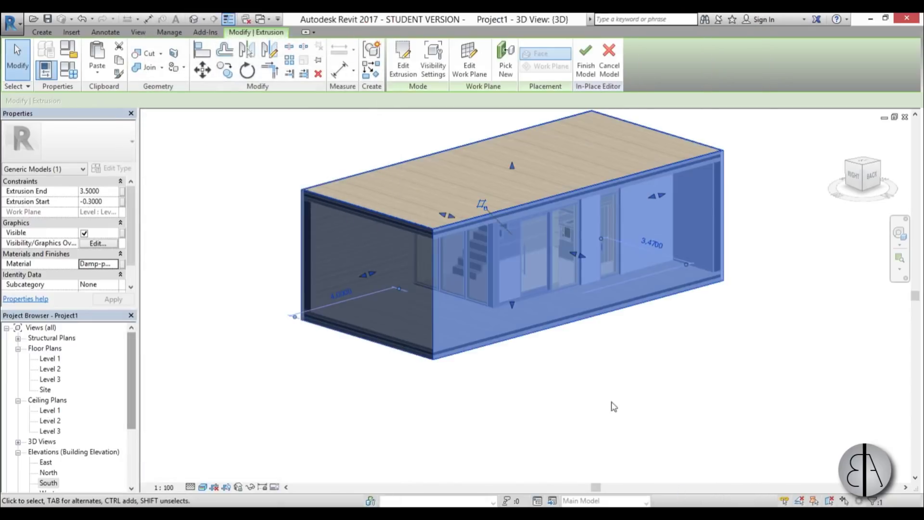
{"action": "left_click", "coordinate": [619, 388]}
{"action": "scroll", "coordinate": [479, 283], "scroll_direction": "up", "scroll_amount": 2}
{"action": "scroll", "coordinate": [391, 278], "scroll_direction": "down", "scroll_amount": 2}
{"action": "middle_click_drag", "start_coordinate": [391, 273], "coordinate": [362, 265], "text": "shift"}
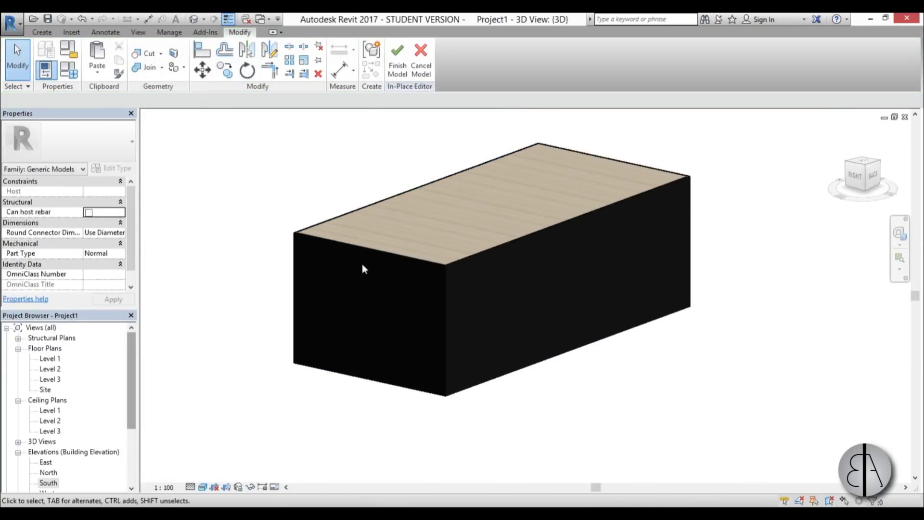
Open the East elevation of the cabin.
{"action": "double_click", "coordinate": [53, 359]}
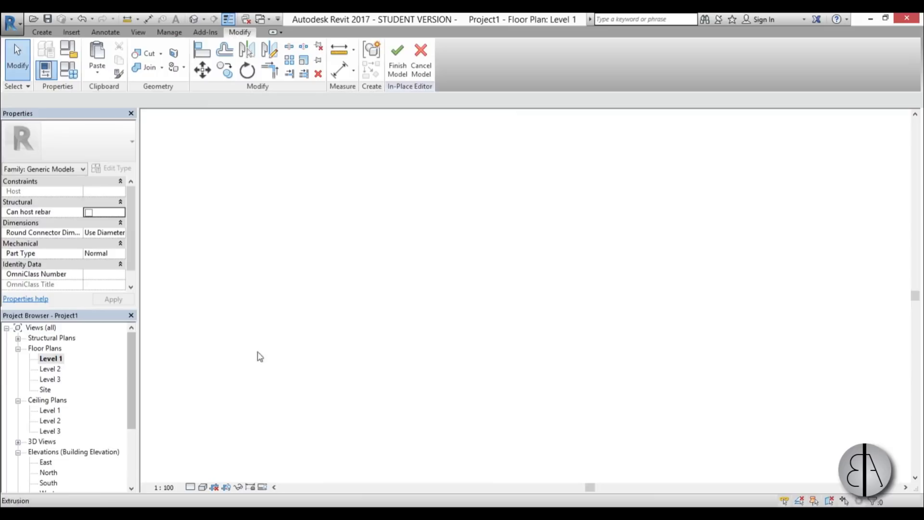
{"action": "scroll", "coordinate": [373, 284], "scroll_direction": "down", "scroll_amount": 3}
{"action": "scroll", "coordinate": [381, 336], "scroll_direction": "up", "scroll_amount": 2}
{"action": "scroll", "coordinate": [380, 332], "scroll_direction": "down", "scroll_amount": 4}
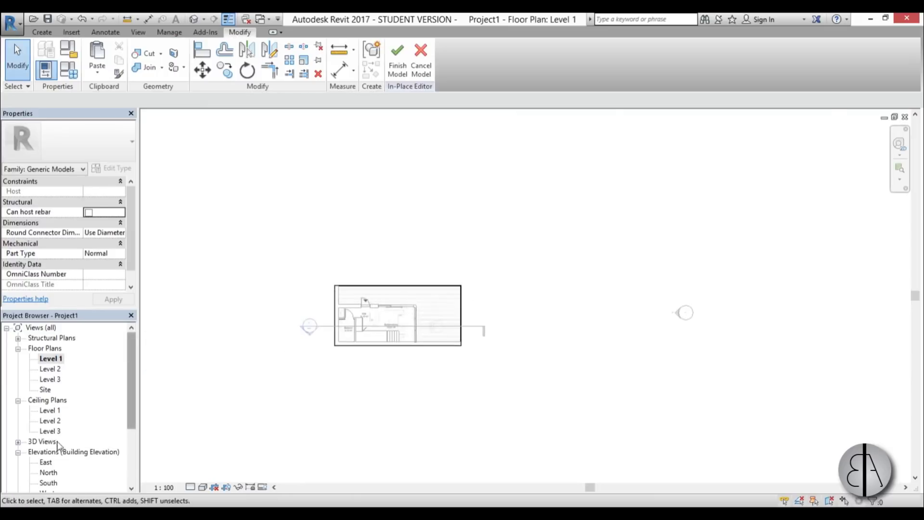
{"action": "double_click", "coordinate": [45, 463]}
{"action": "scroll", "coordinate": [506, 271], "scroll_direction": "up", "scroll_amount": 3}
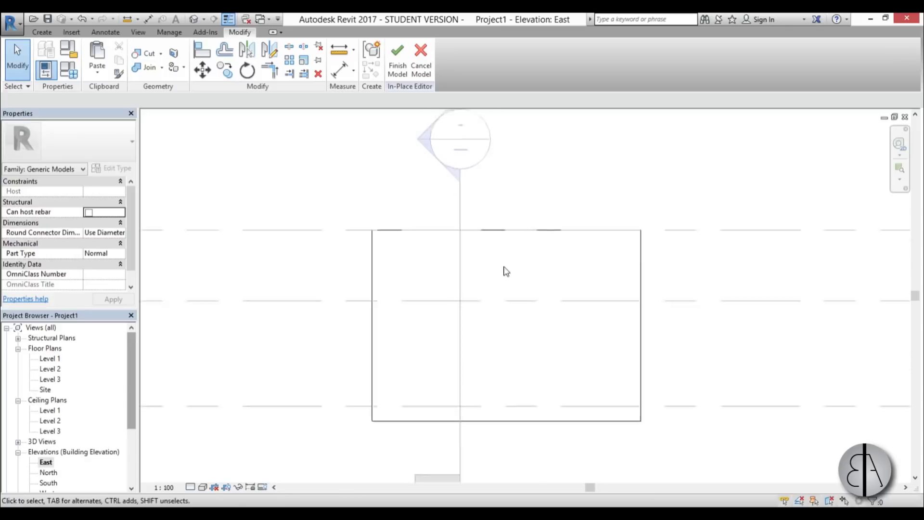
{"action": "scroll", "coordinate": [482, 275], "scroll_direction": "up", "scroll_amount": 1}
Start a void extrusion on the shell's east face and show the elevation in Wireframe.
{"action": "left_click", "coordinate": [41, 33]}
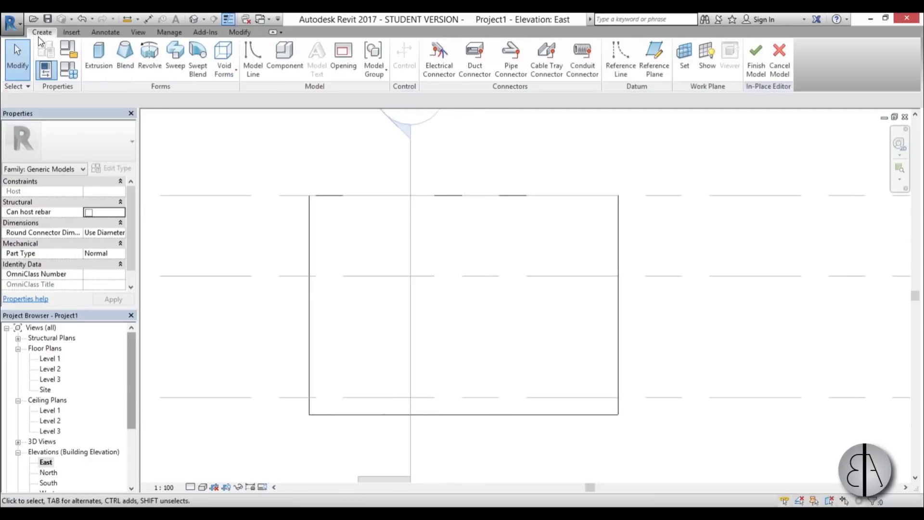
{"action": "left_click", "coordinate": [228, 54]}
{"action": "left_click", "coordinate": [254, 93]}
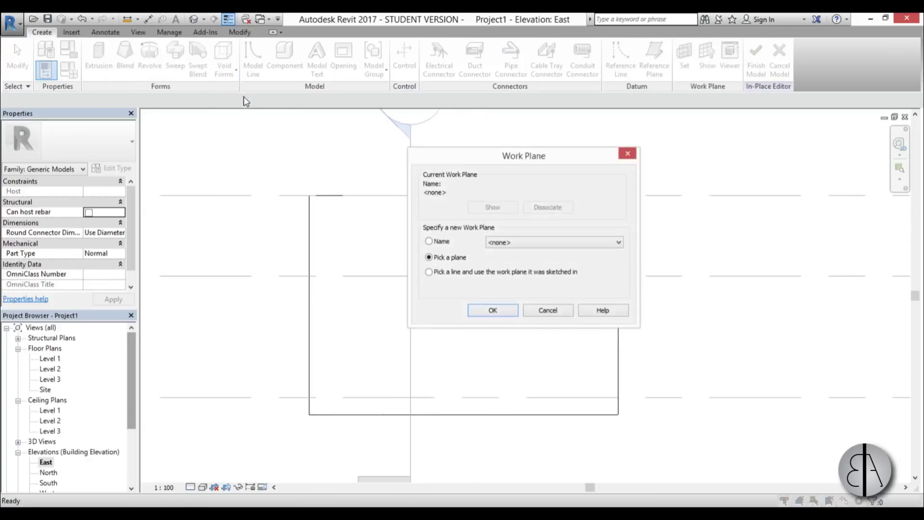
{"action": "left_click", "coordinate": [493, 310]}
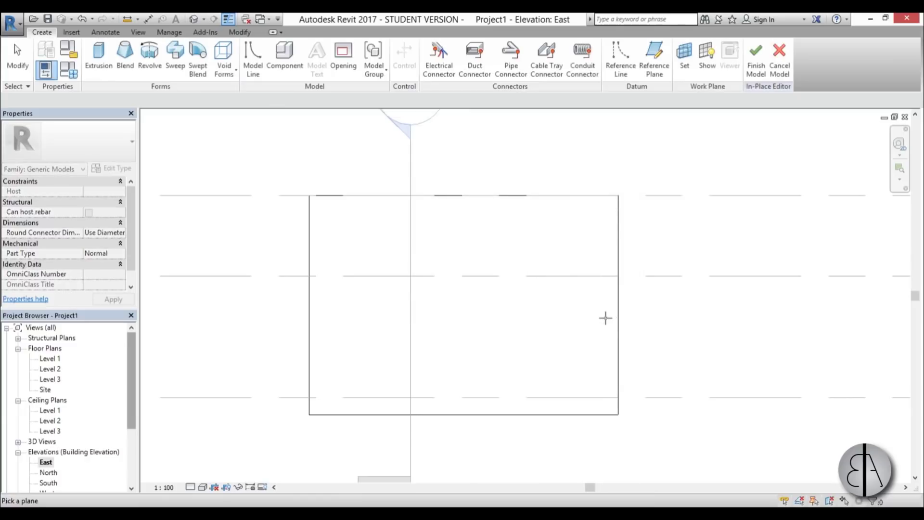
{"action": "left_click", "coordinate": [616, 316]}
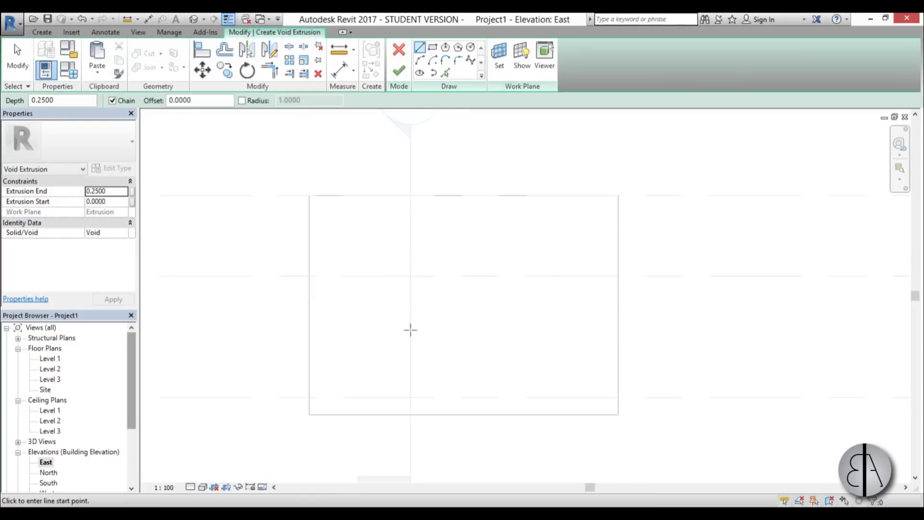
{"action": "left_click", "coordinate": [202, 487]}
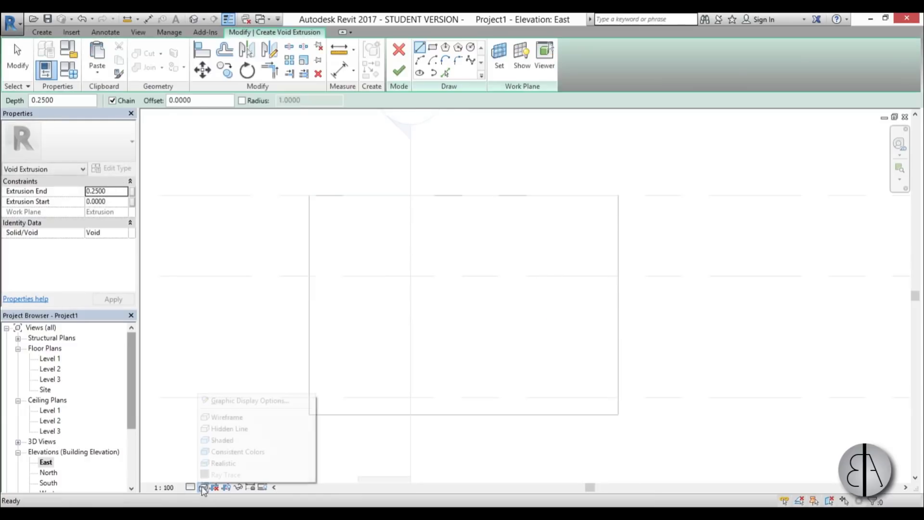
{"action": "left_click", "coordinate": [230, 417]}
Sketch the void rectangle over the cabin's end face and finish the extrusion.
{"action": "scroll", "coordinate": [503, 305], "scroll_direction": "up", "scroll_amount": 2}
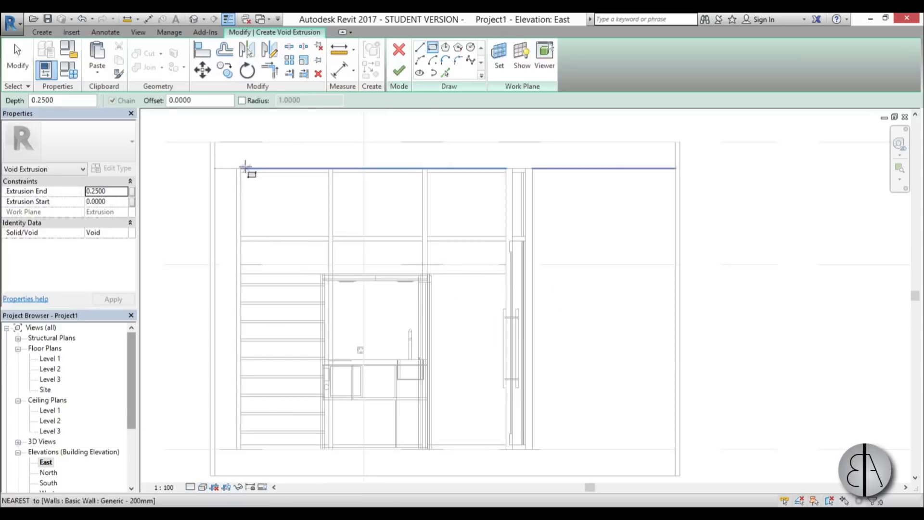
{"action": "left_click", "coordinate": [236, 168]}
{"action": "scroll", "coordinate": [554, 351], "scroll_direction": "up", "scroll_amount": 3}
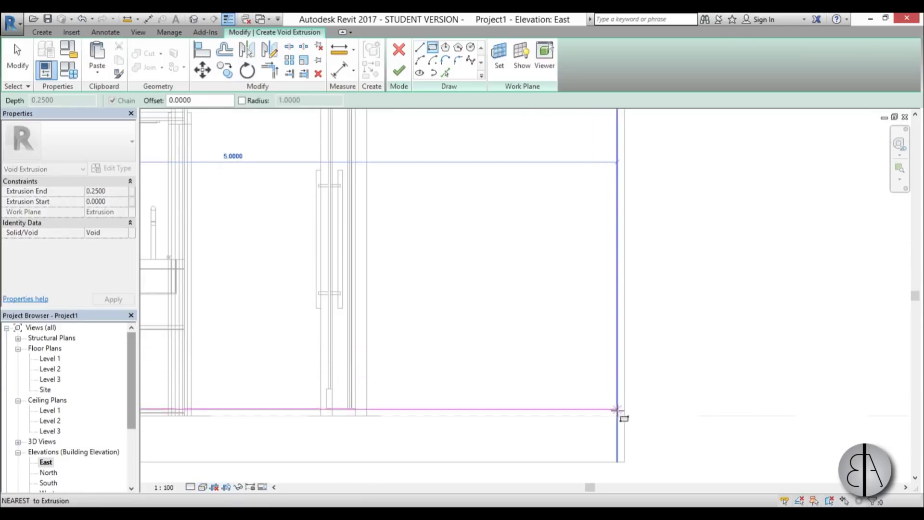
{"action": "left_click", "coordinate": [617, 415]}
{"action": "scroll", "coordinate": [574, 394], "scroll_direction": "down", "scroll_amount": 5}
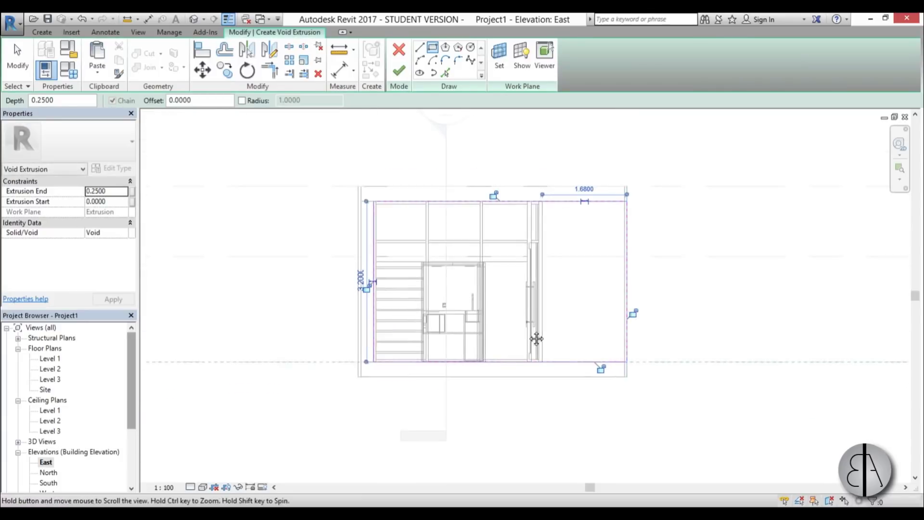
{"action": "scroll", "coordinate": [380, 215], "scroll_direction": "up", "scroll_amount": 3}
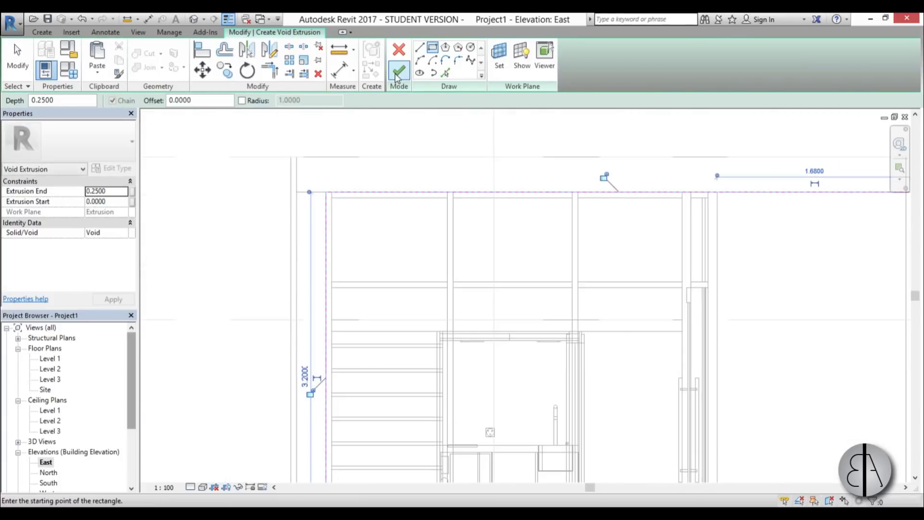
{"action": "left_click", "coordinate": [397, 77]}
{"action": "scroll", "coordinate": [255, 128], "scroll_direction": "down", "scroll_amount": 4}
{"action": "left_click", "coordinate": [193, 19]}
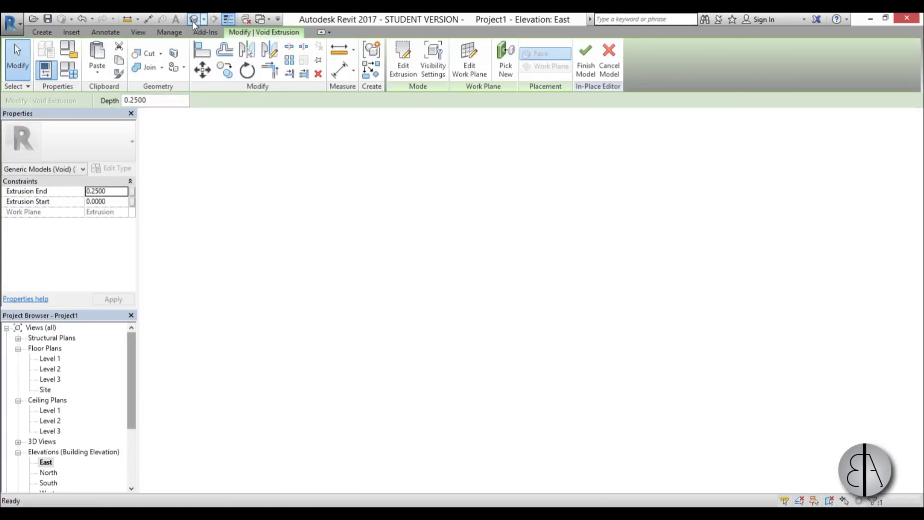
Select the void in 3D and stretch it along the box to 9.6614.
{"action": "scroll", "coordinate": [415, 288], "scroll_direction": "up", "scroll_amount": 4}
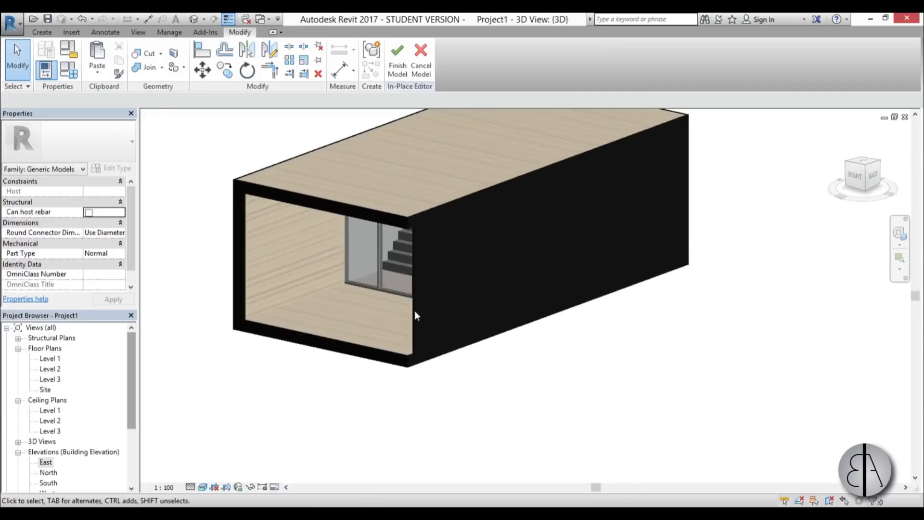
{"action": "left_click", "coordinate": [406, 352]}
{"action": "scroll", "coordinate": [420, 346], "scroll_direction": "down", "scroll_amount": 2}
{"action": "middle_click_drag", "start_coordinate": [422, 347], "coordinate": [377, 312], "text": "shift"}
{"action": "scroll", "coordinate": [377, 312], "scroll_direction": "up", "scroll_amount": 2}
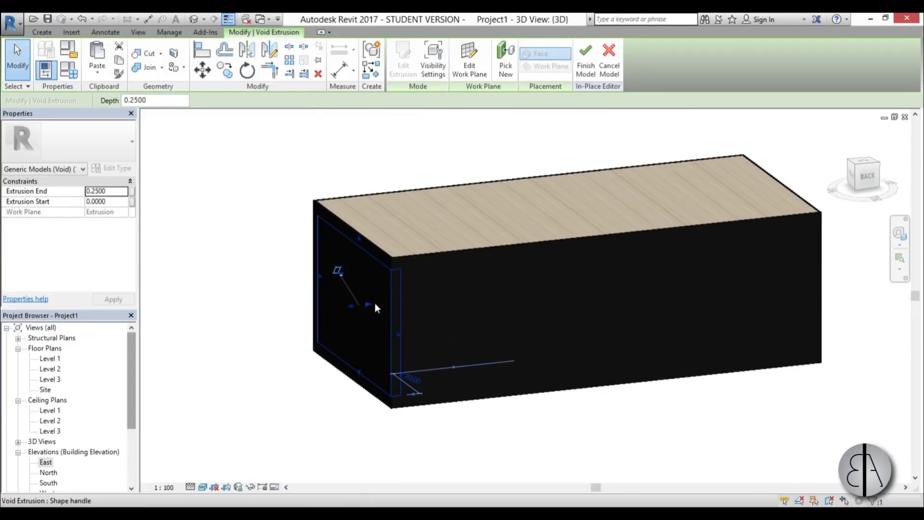
{"action": "left_click_drag", "start_coordinate": [375, 303], "coordinate": [726, 268]}
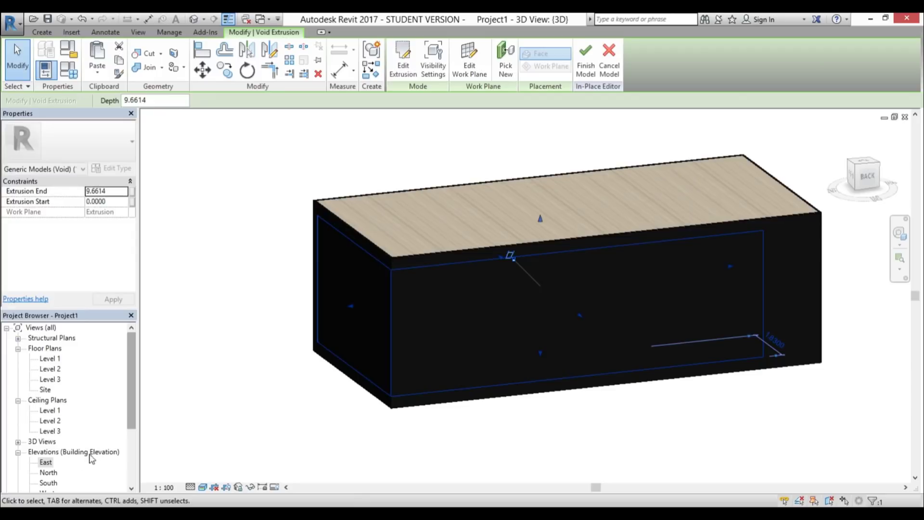
Extend the void to 10.8200 and finish the in-place model, opening the shell's end.
{"action": "middle_click_drag", "start_coordinate": [636, 343], "coordinate": [594, 322], "text": "shift"}
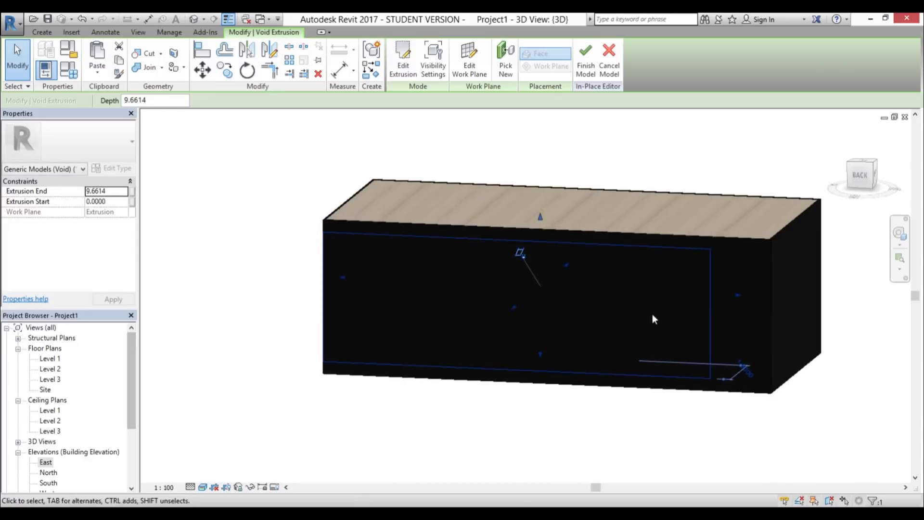
{"action": "middle_click_drag", "start_coordinate": [654, 320], "coordinate": [684, 303], "text": "shift"}
{"action": "scroll", "coordinate": [749, 294], "scroll_direction": "up", "scroll_amount": 3}
{"action": "left_click_drag", "start_coordinate": [732, 284], "coordinate": [833, 276]}
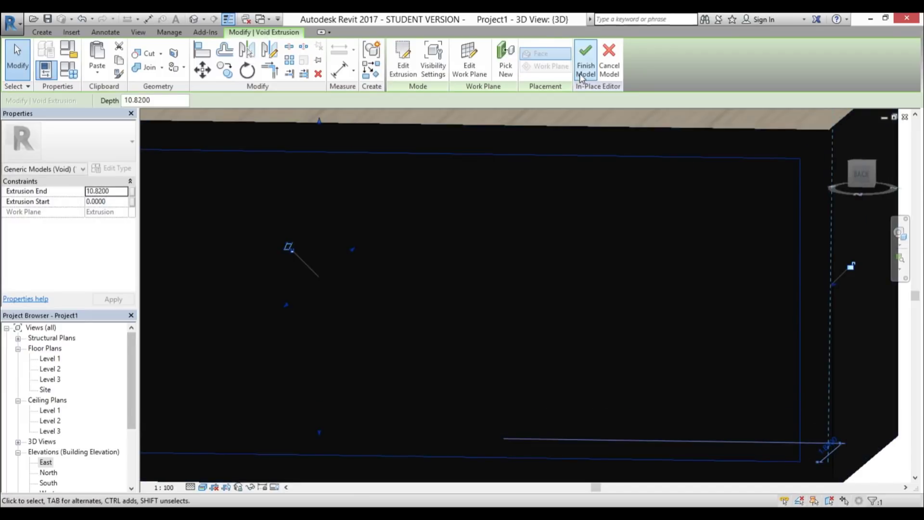
{"action": "left_click", "coordinate": [583, 76]}
{"action": "scroll", "coordinate": [550, 191], "scroll_direction": "down", "scroll_amount": 4}
{"action": "middle_click_drag", "start_coordinate": [564, 332], "coordinate": [632, 313], "text": "shift"}
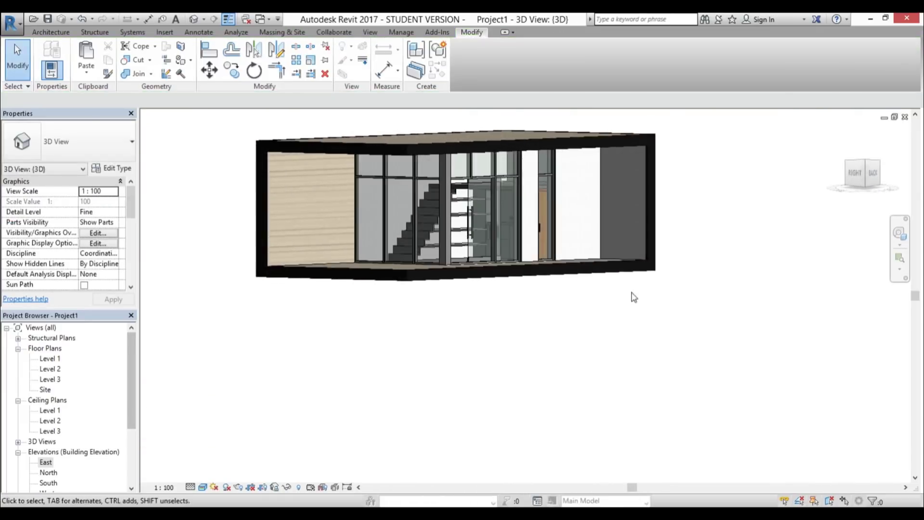
{"action": "scroll", "coordinate": [633, 293], "scroll_direction": "up", "scroll_amount": 3}
{"action": "scroll", "coordinate": [584, 306], "scroll_direction": "down", "scroll_amount": 3}
{"action": "middle_click_drag", "start_coordinate": [561, 308], "coordinate": [571, 399], "text": "shift"}
{"action": "scroll", "coordinate": [231, 194], "scroll_direction": "up", "scroll_amount": 2}
{"action": "scroll", "coordinate": [232, 197], "scroll_direction": "down", "scroll_amount": 3}
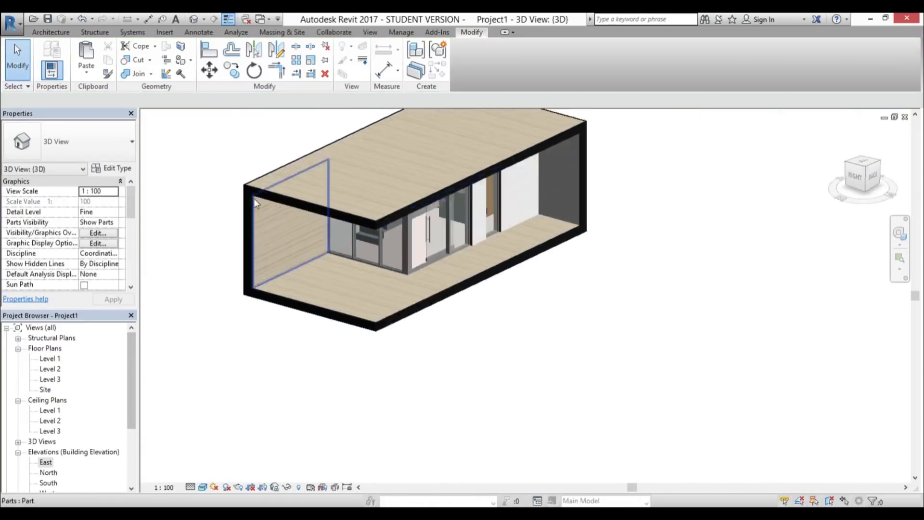
{"action": "middle_click_drag", "start_coordinate": [233, 197], "coordinate": [243, 178], "text": "shift"}
{"action": "middle_click_drag", "start_coordinate": [357, 271], "coordinate": [375, 278], "text": "shift"}
{"action": "middle_click_drag", "start_coordinate": [375, 278], "coordinate": [372, 375]}
{"action": "middle_click_drag", "start_coordinate": [372, 376], "coordinate": [511, 387], "text": "shift"}
{"action": "scroll", "coordinate": [457, 322], "scroll_direction": "up", "scroll_amount": 3}
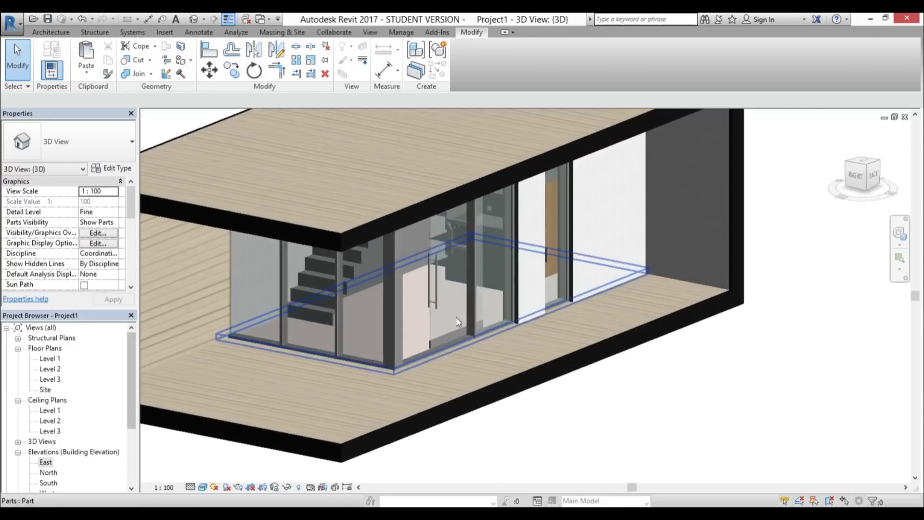
{"action": "scroll", "coordinate": [544, 416], "scroll_direction": "down", "scroll_amount": 1}
{"action": "mouse_move", "coordinate": [549, 417]}
{"action": "middle_mouse_down", "text": "shift"}
{"action": "mouse_move", "coordinate": [571, 417]}
{"action": "mouse_move", "coordinate": [543, 411]}
{"action": "middle_mouse_up", "text": "shift"}
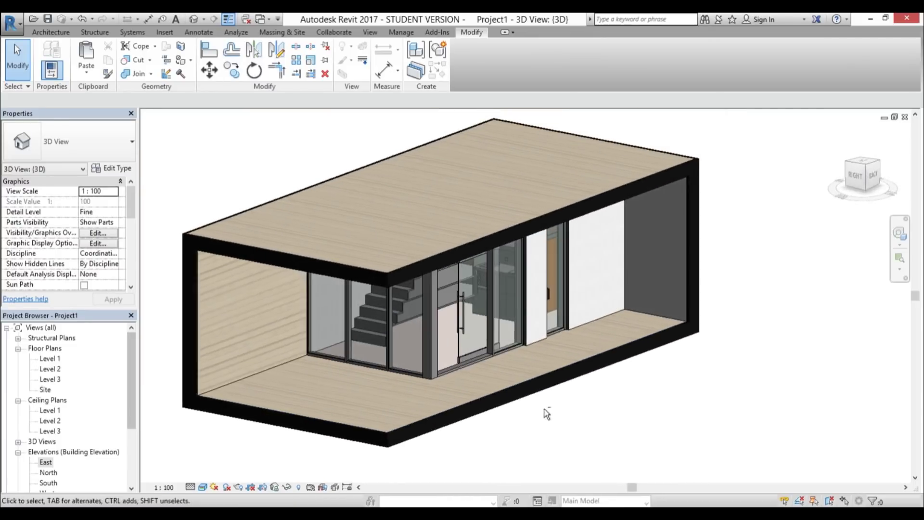